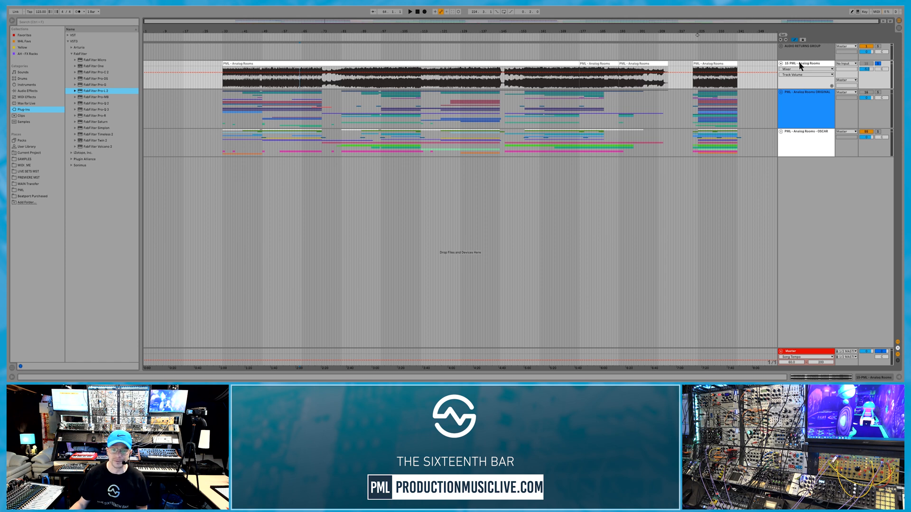
Audition the Analog Rooms arrangement, playing the mix from bar 64 and placing the insert marker at bar 97
key("space")
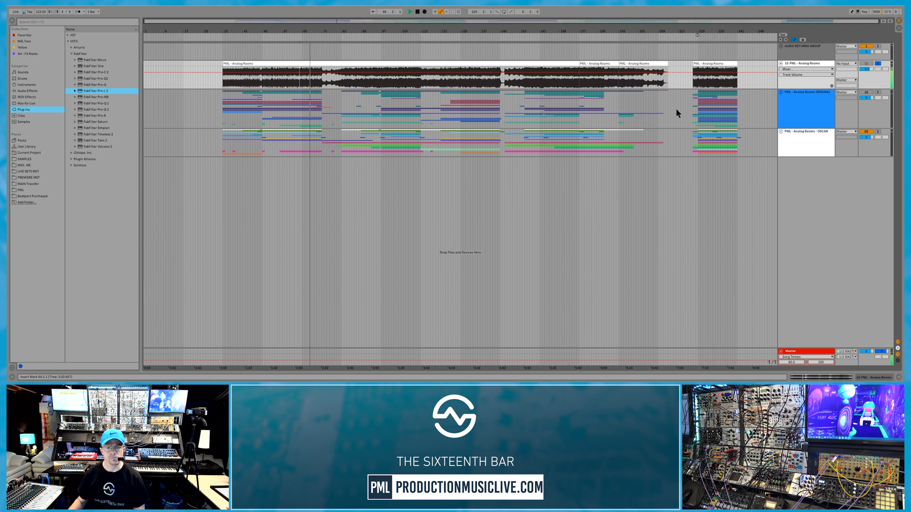
left_click(357, 84)
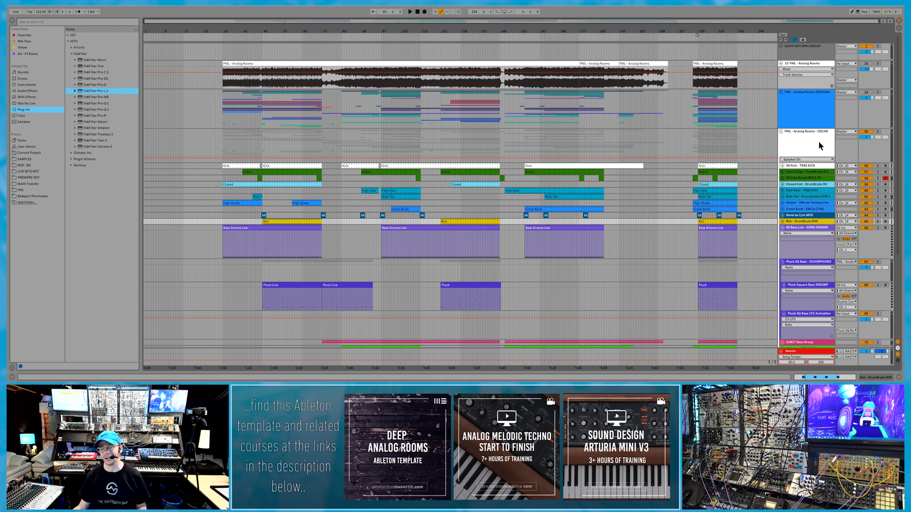
key("space")
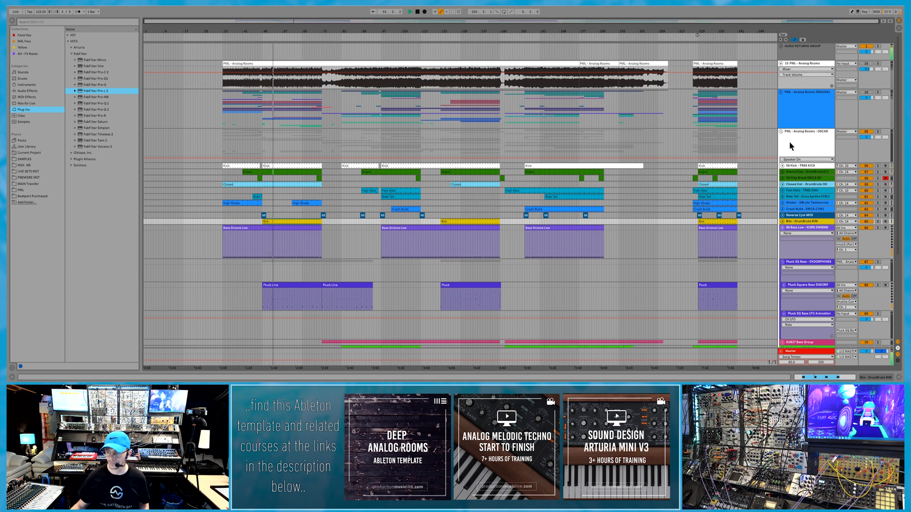
scroll(787, 140, "down", 3)
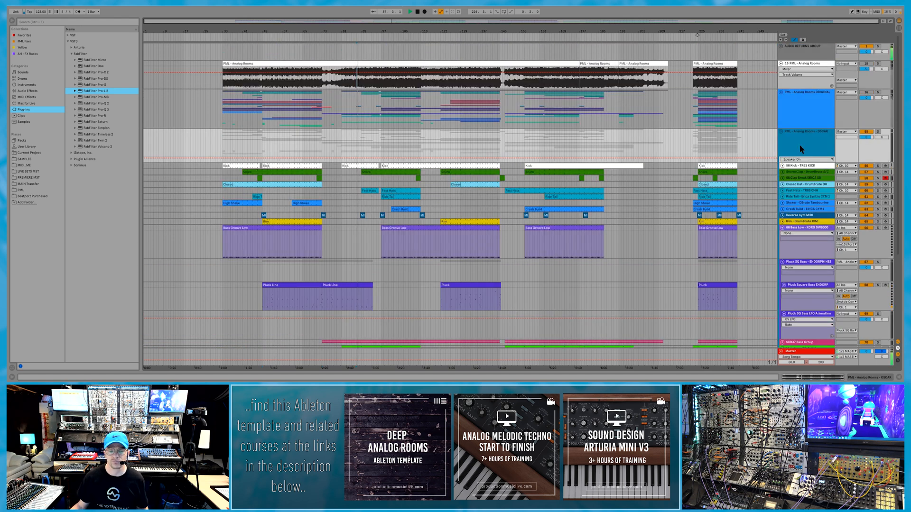
key("space")
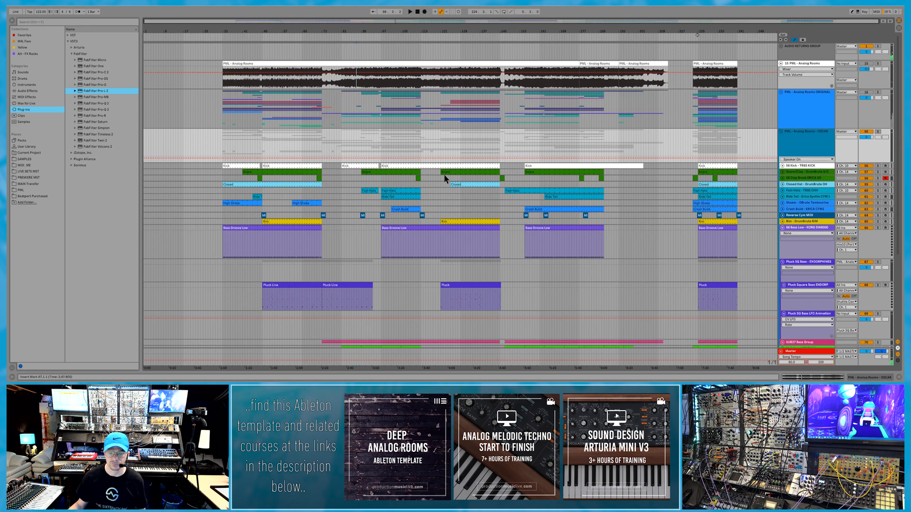
Play the arrangement from the snare/clap clip at bar 121 and from the first Rim clip
left_click(456, 171)
key("space")
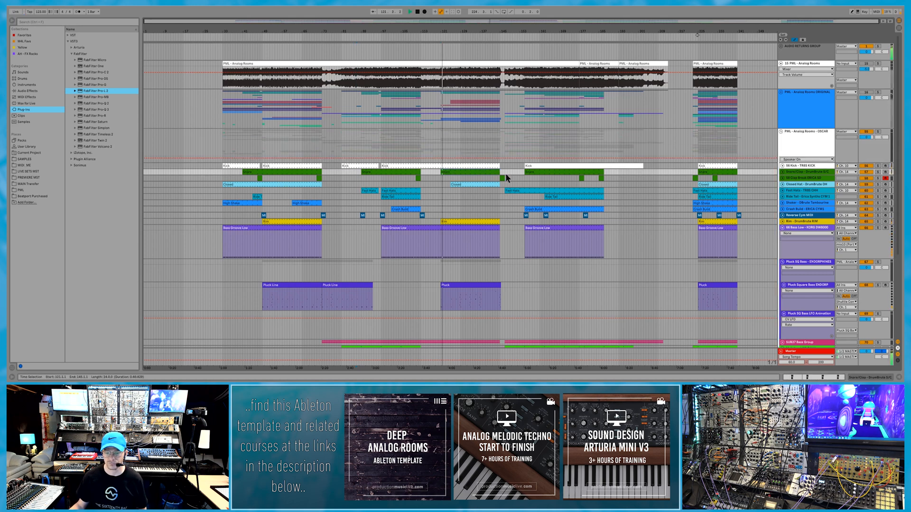
key("space")
left_click(291, 221)
key("space")
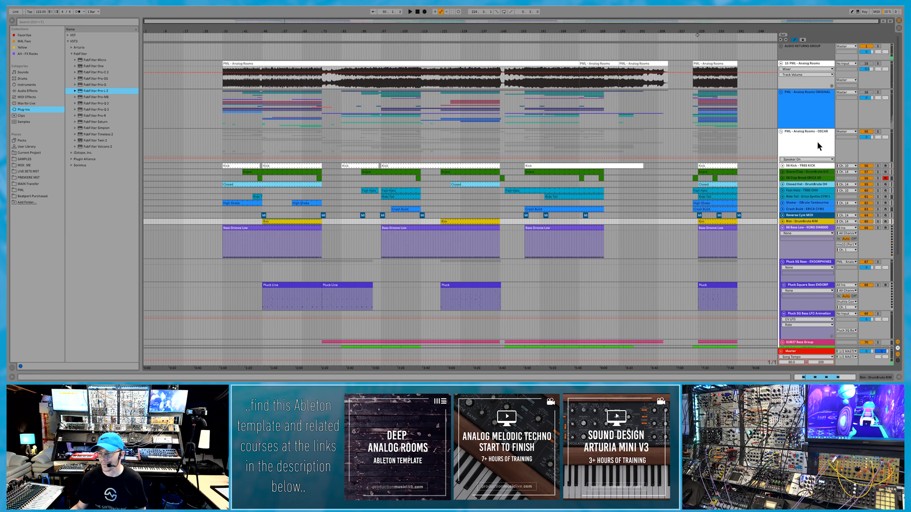
Collapse the lower Analog Rooms group, expand the ORIGINAL group and listen to it soloed
left_click(781, 132)
left_click(780, 92)
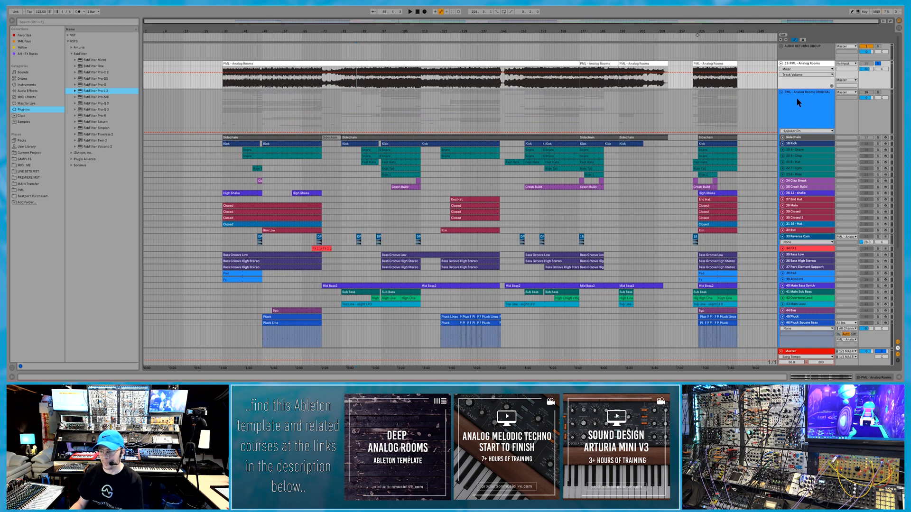
scroll(799, 102, "down", 3)
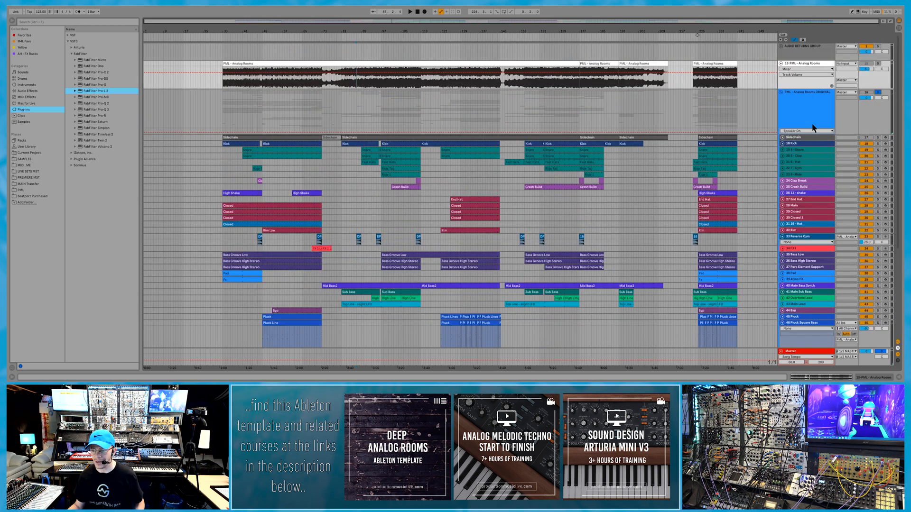
key("space")
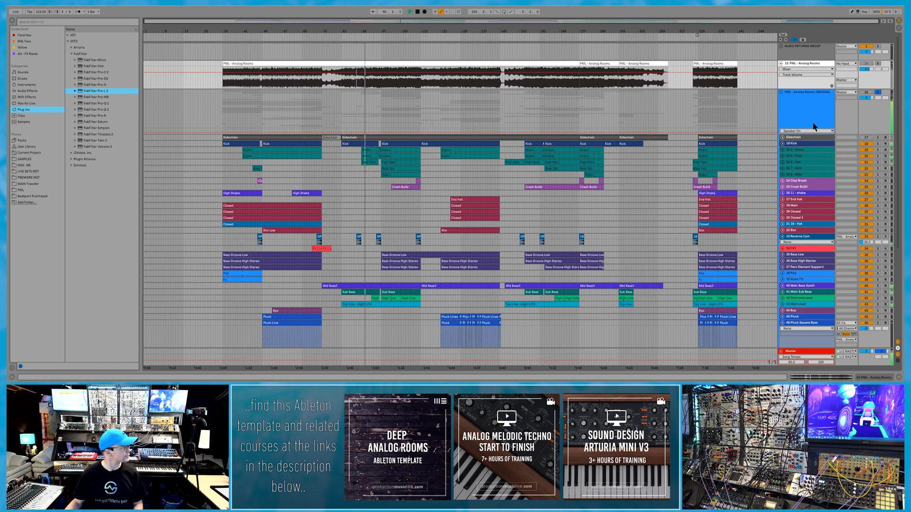
key("space")
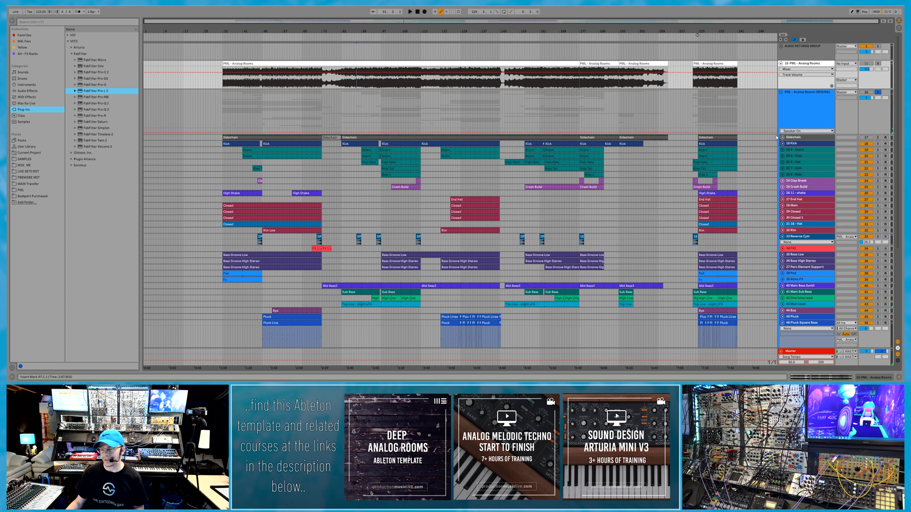
Look through the ORIGINAL group's tracks, from the Sidechain track down to the leads and back
scroll(806, 135, "down", 2)
left_click(801, 112)
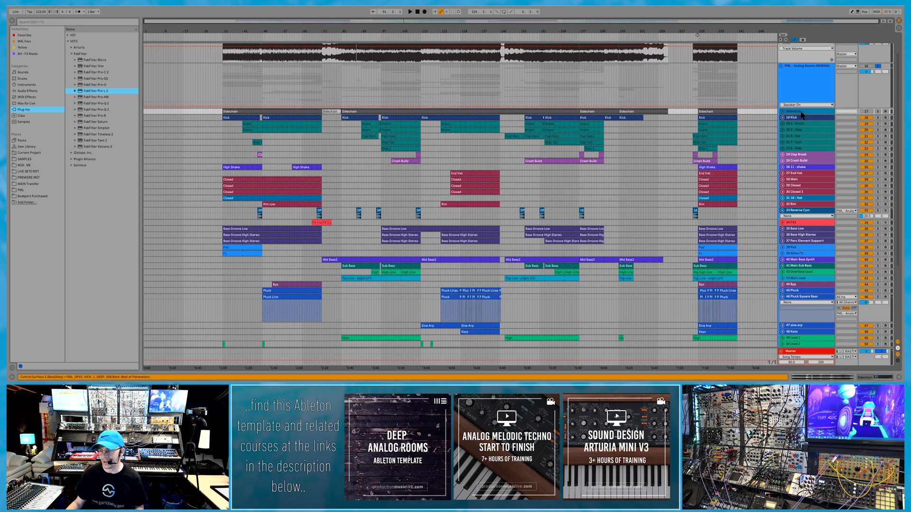
scroll(804, 127, "down", 5)
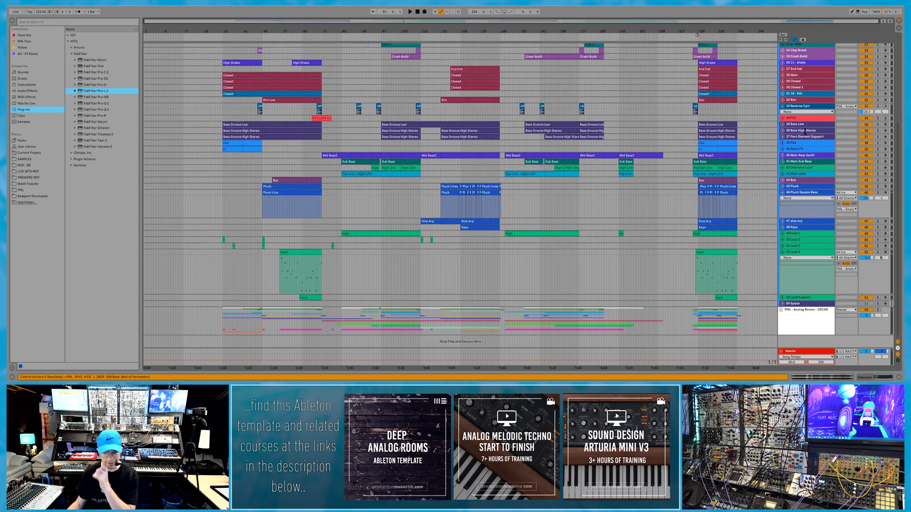
scroll(811, 126, "up", 3)
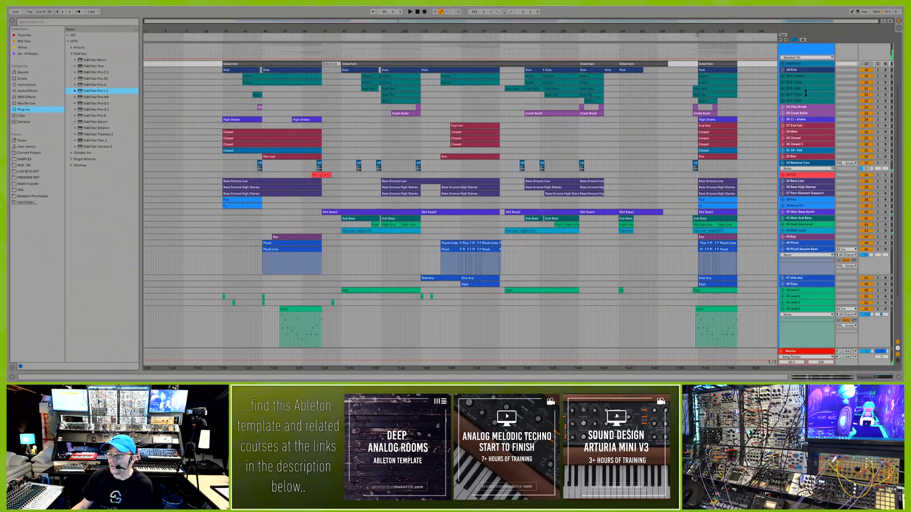
scroll(806, 93, "up", 3)
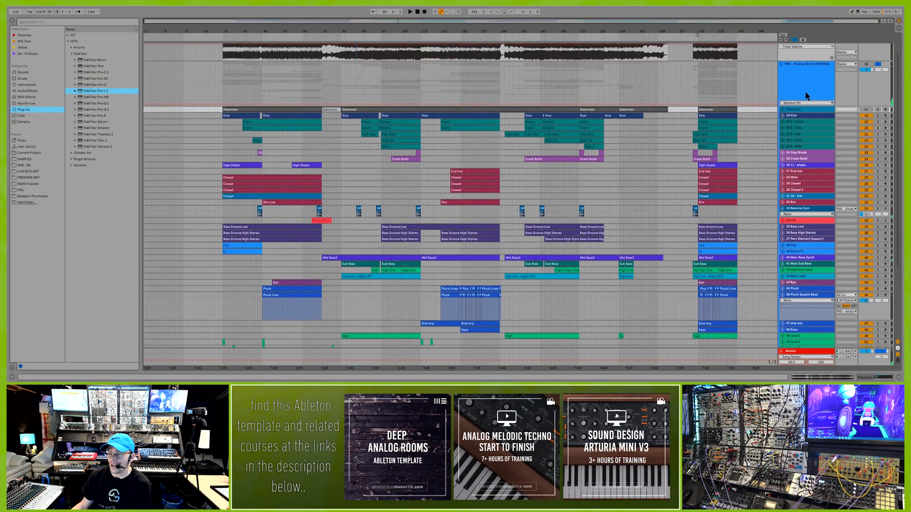
Show the lower Analog Rooms group's tracks in place of the ORIGINAL group's and turn off the ORIGINAL group's solo
left_click(781, 92)
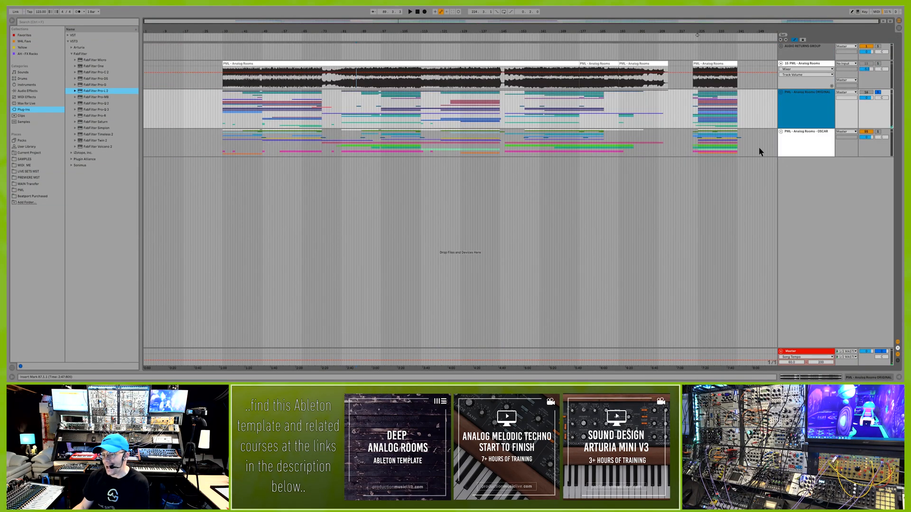
left_click(781, 132)
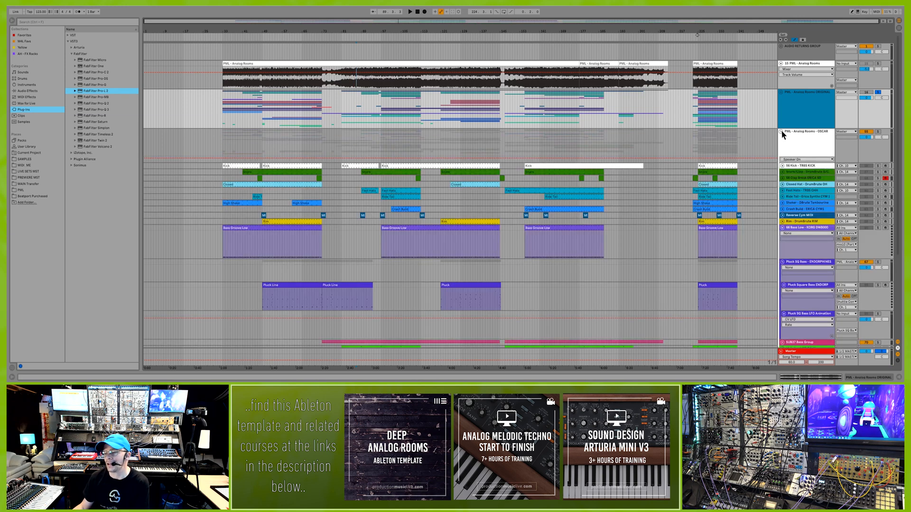
left_click(878, 93)
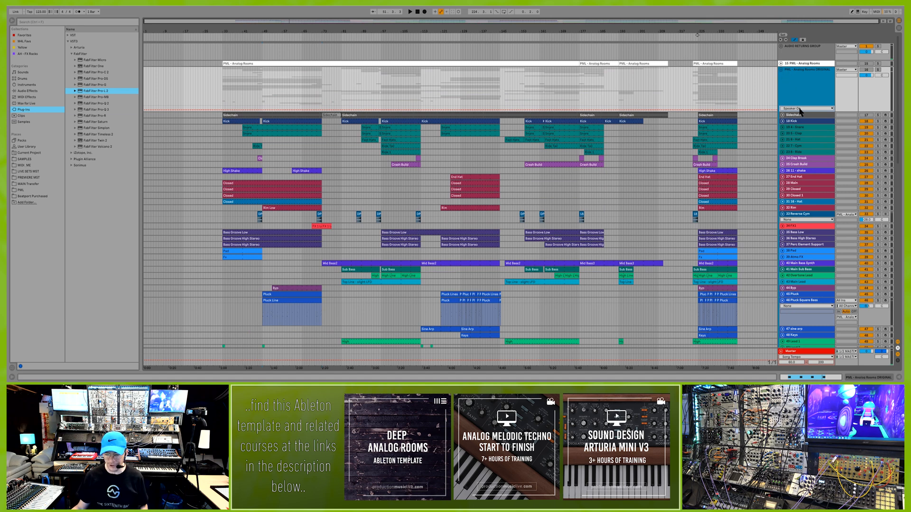
left_click(780, 70)
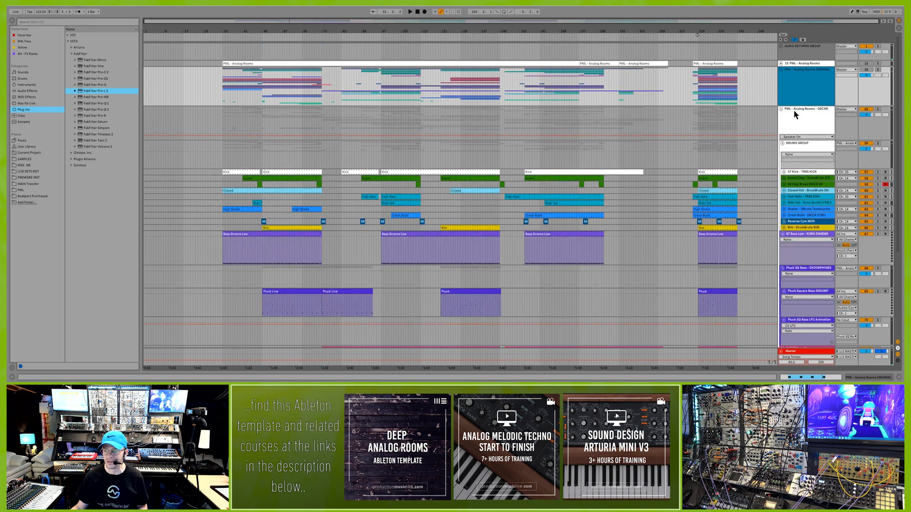
Look through the drum, bass, lead and pad tracks in the lower Analog Rooms group, then collapse it
left_click(780, 108)
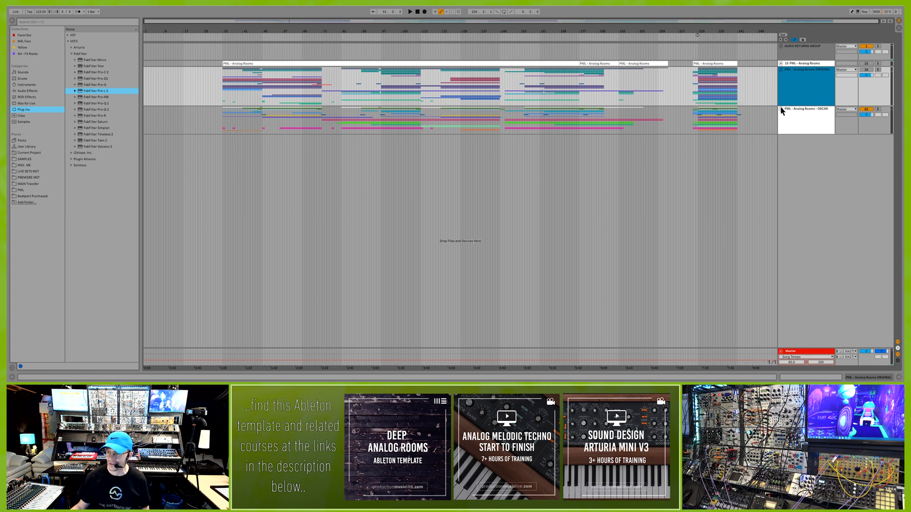
left_click(780, 108)
scroll(798, 181, "down", 1)
scroll(802, 145, "down", 4)
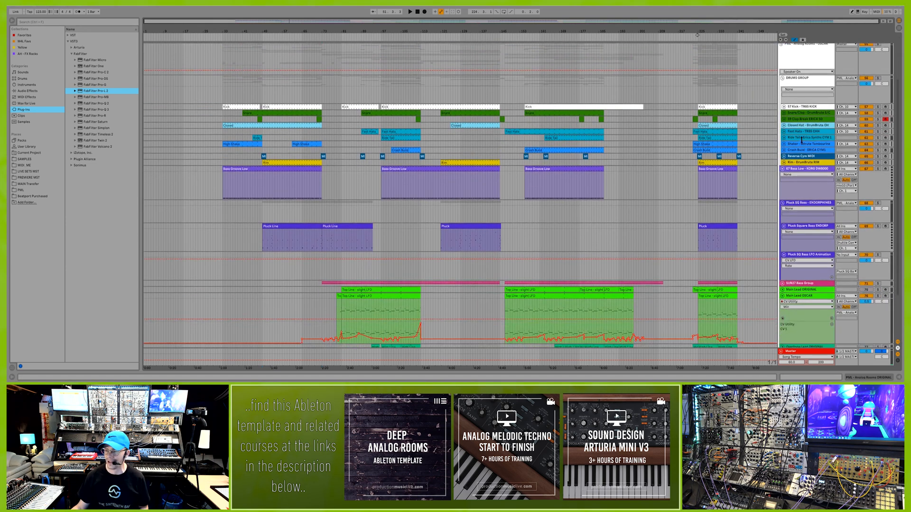
scroll(804, 141, "up", 4)
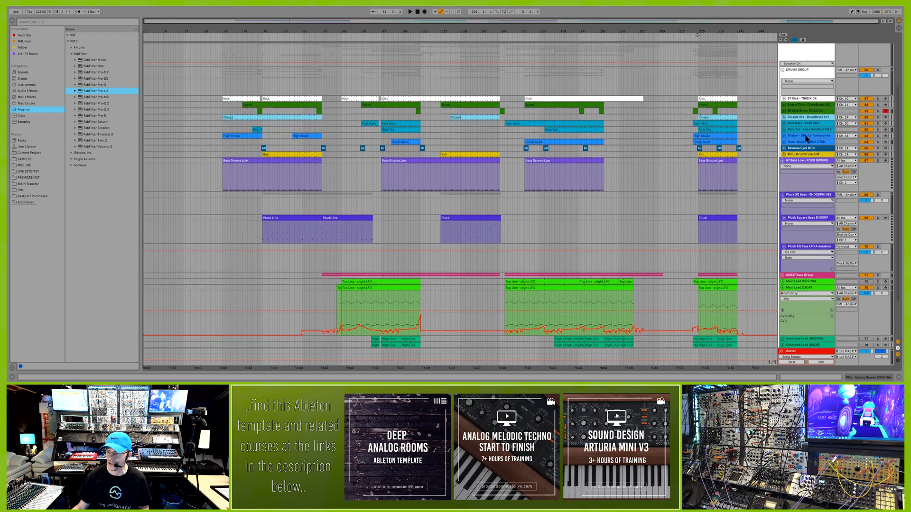
scroll(807, 138, "down", 4)
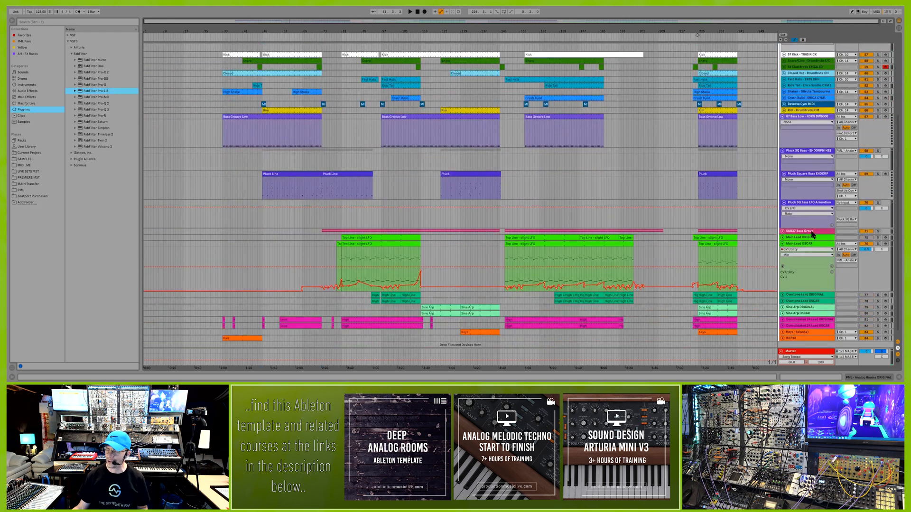
scroll(812, 235, "down", 1)
scroll(812, 233, "up", 5)
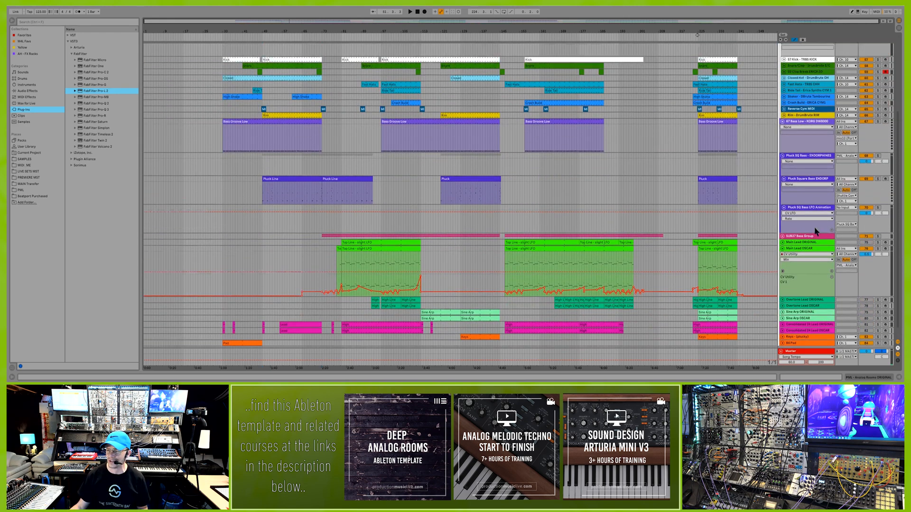
left_click(781, 109)
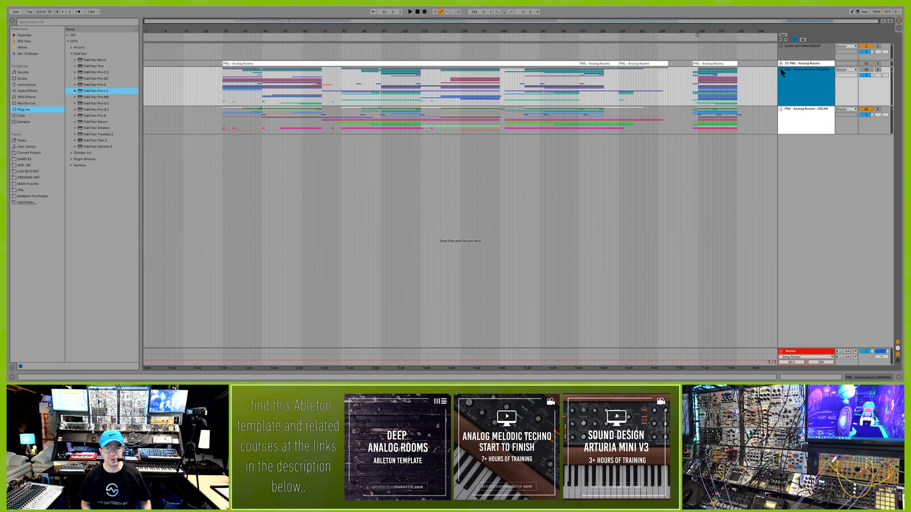
Select the lower Analog Rooms group and expand it to show its individual tracks
left_click(780, 109)
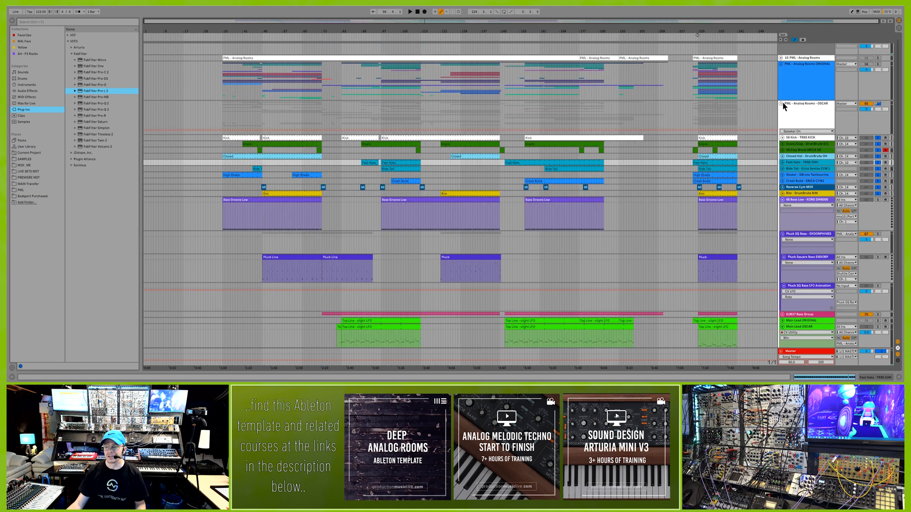
left_click(780, 103)
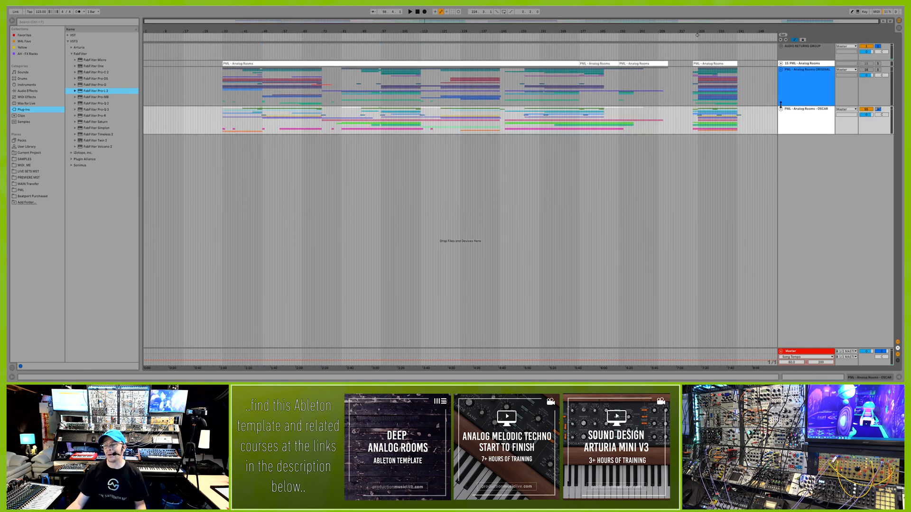
left_click(794, 84)
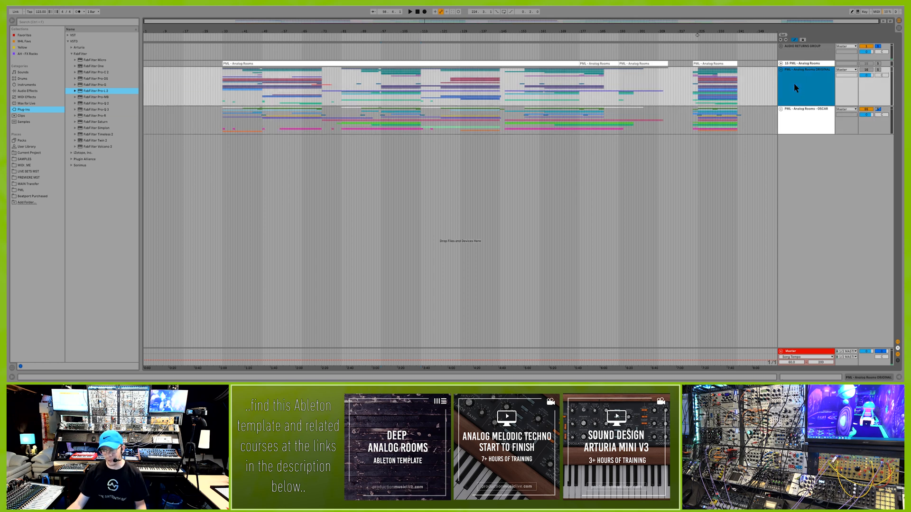
left_click(789, 117)
left_click(780, 109)
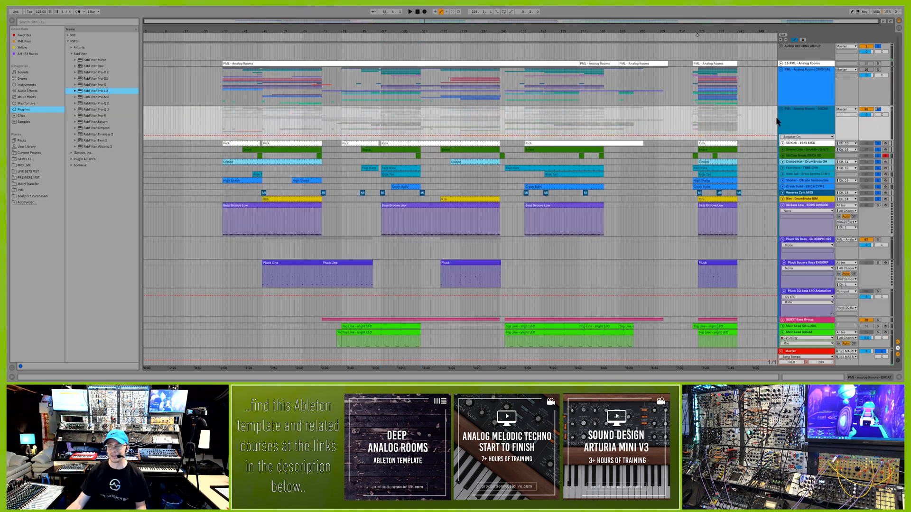
Show the device chain of the TR8S Kick track and unfold the track in the arrangement
left_click(795, 143)
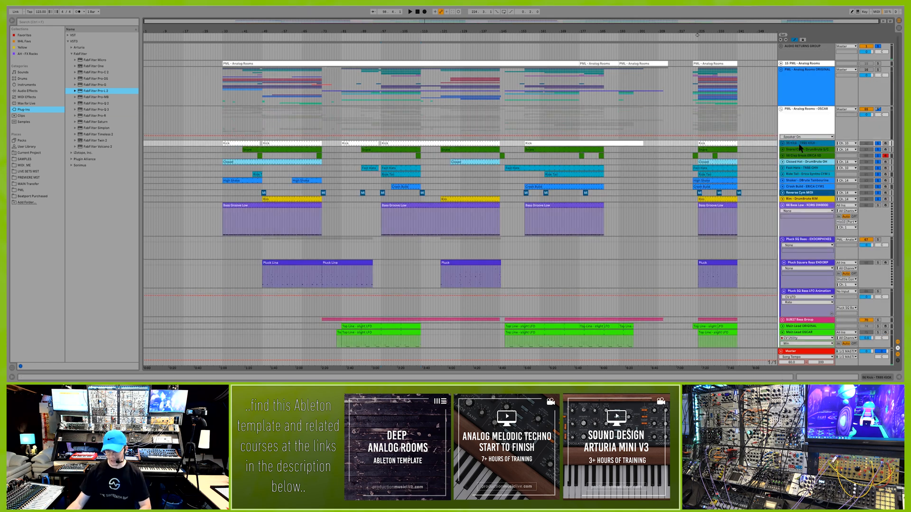
double_click(797, 143)
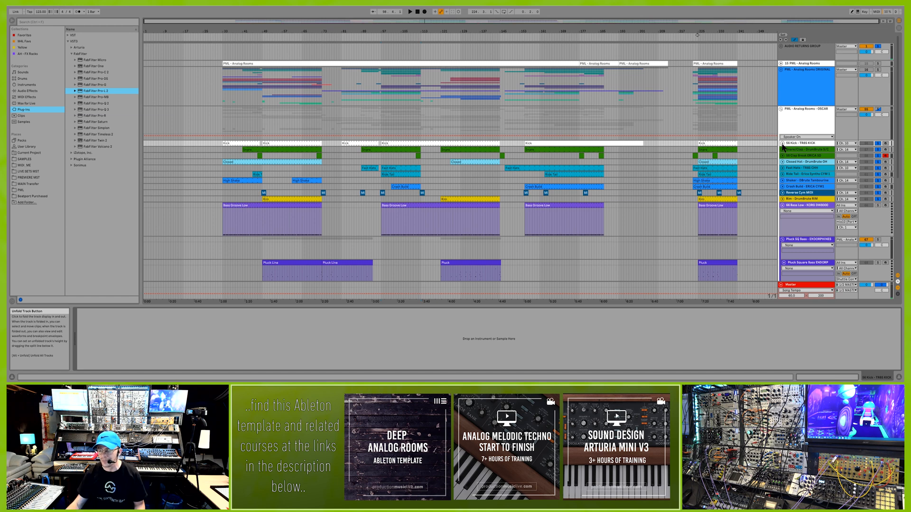
left_click(782, 143)
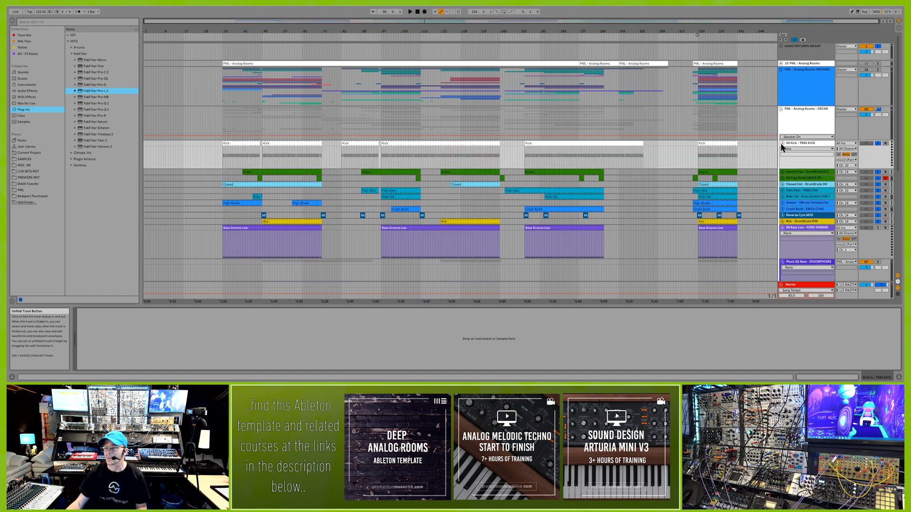
Expand the ORIGINAL group, show the device chain of its Kick track and select the EQ Eight
left_click(780, 69)
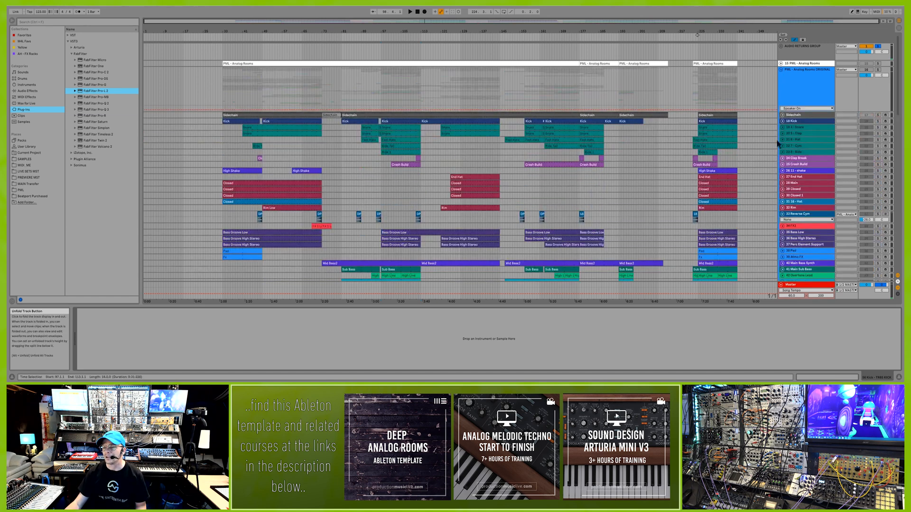
left_click(793, 121)
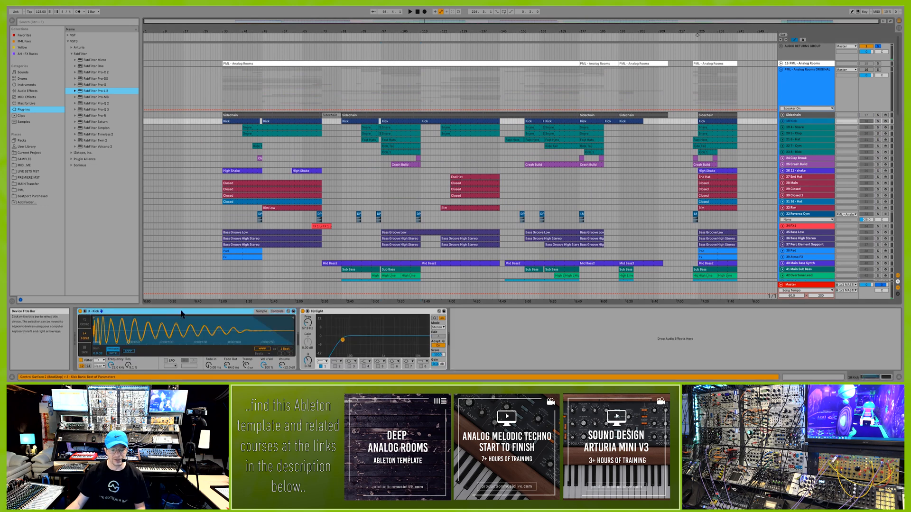
left_click(367, 313)
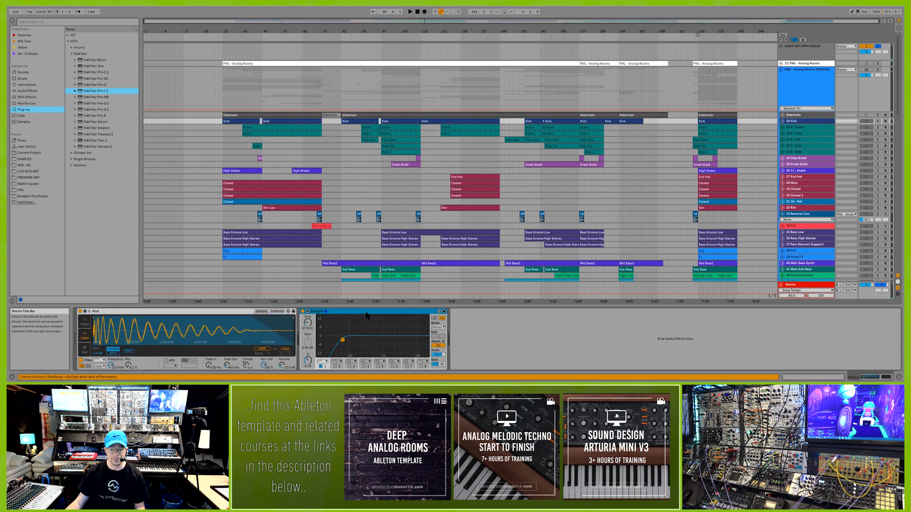
Show the device chain of the shake track in the ORIGINAL group and audition the track soloed
left_click(801, 133)
left_click(799, 171)
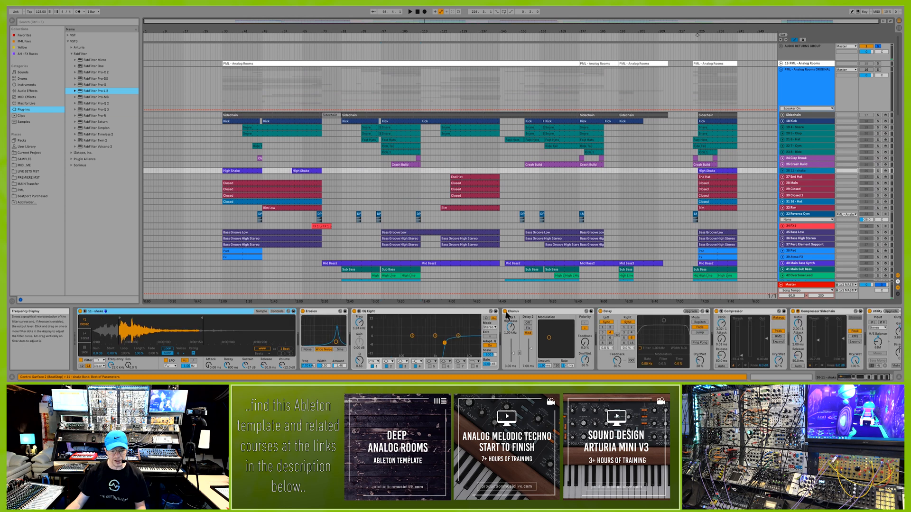
left_click(875, 170)
key("space")
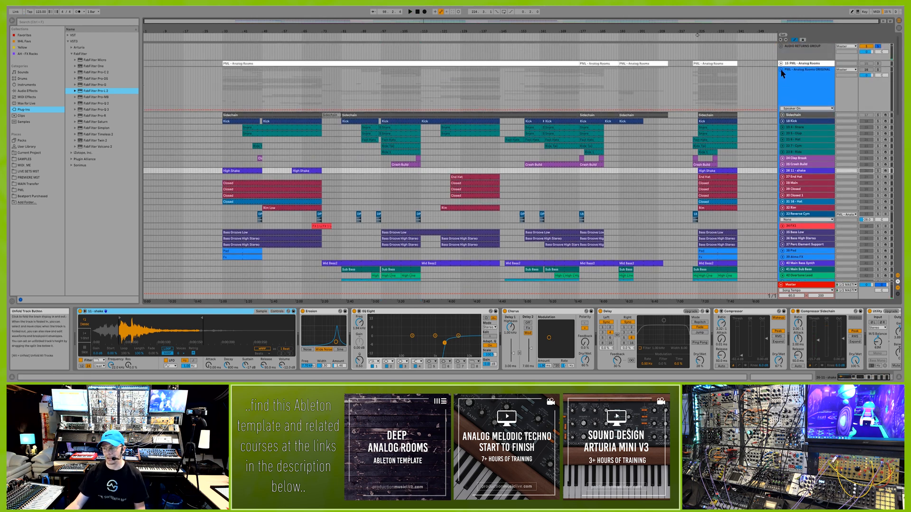
Collapse the ORIGINAL group and look through the hardware group's tracks from the TR8S Kick to the pad, selecting its last Closed hat clip
left_click(780, 70)
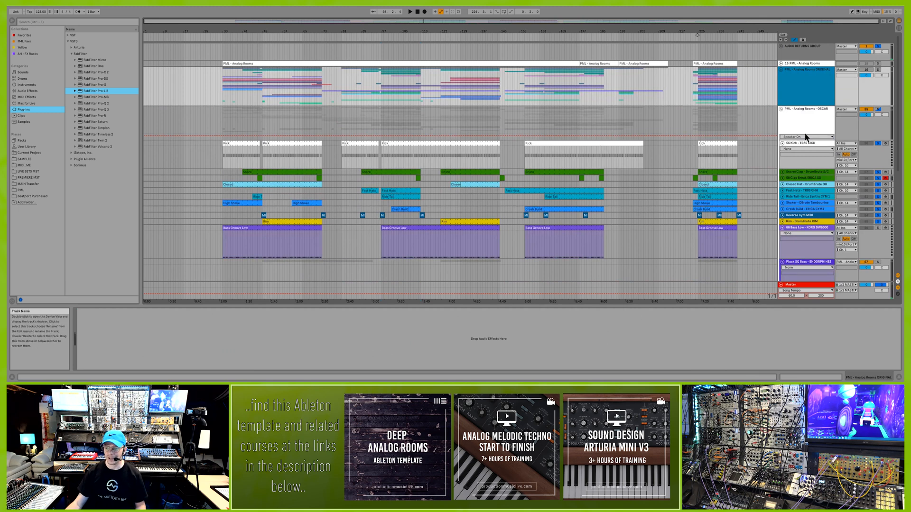
left_click(799, 143)
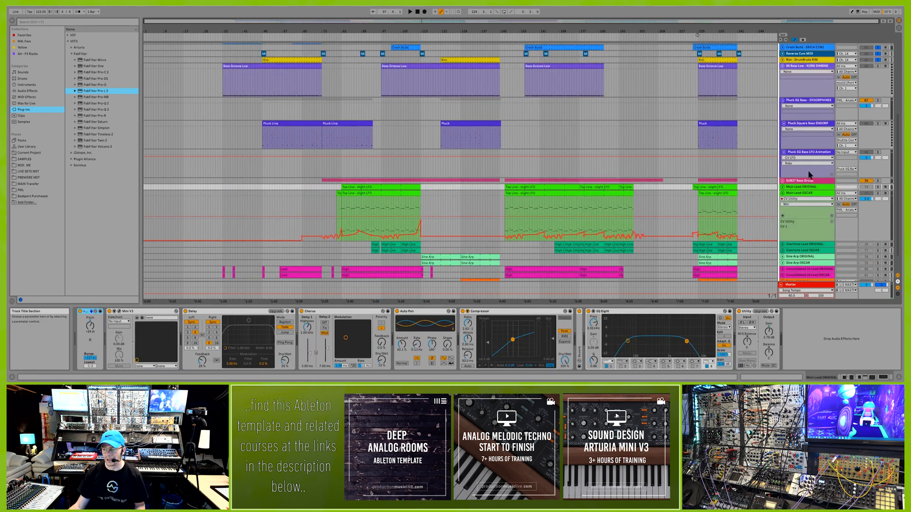
scroll(808, 167, "up", 2)
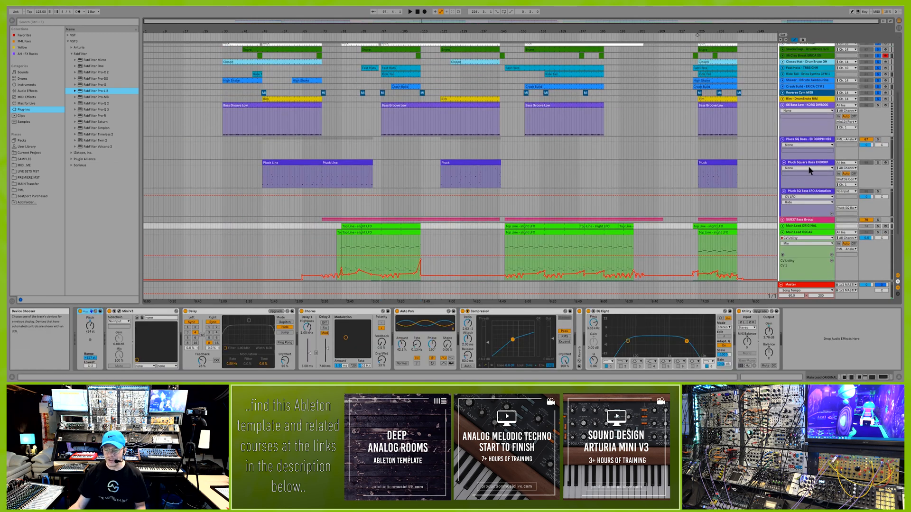
scroll(809, 171, "down", 3)
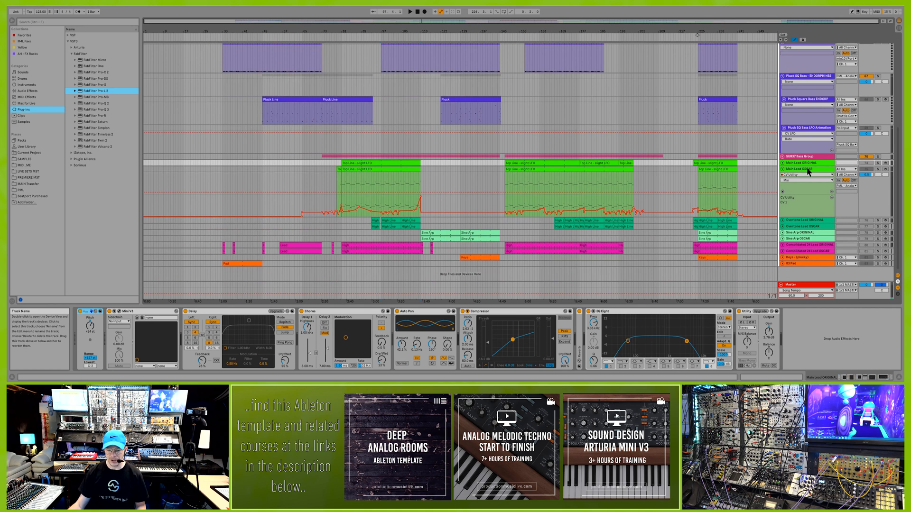
scroll(592, 182, "up", 6)
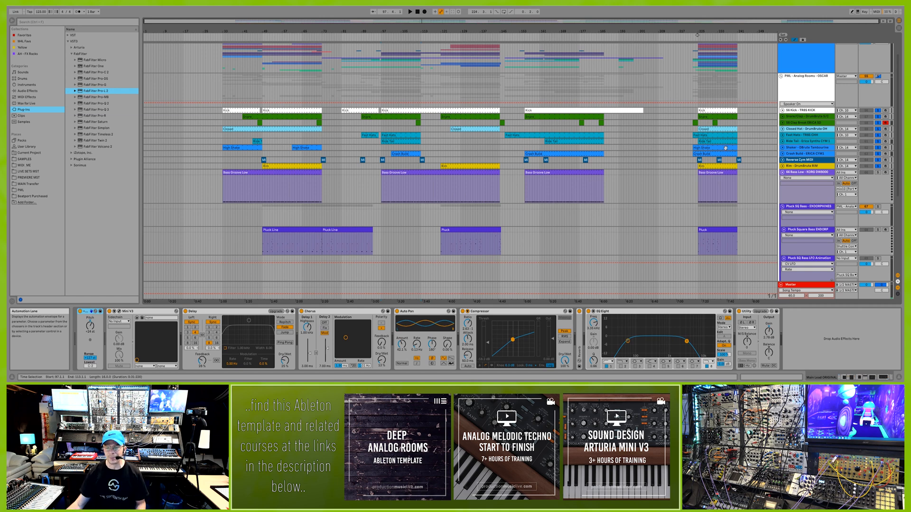
left_click(724, 129)
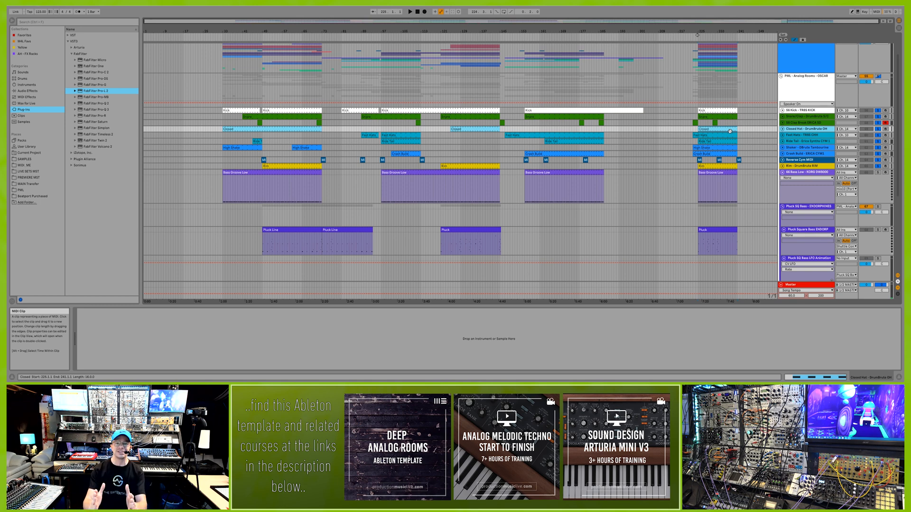
Select a 16-bar range starting at bar 161 and set the arrangement loop to it
scroll(548, 162, "down", 4)
left_click_drag(540, 157, 579, 153)
key("ctrl+l")
left_click(555, 34)
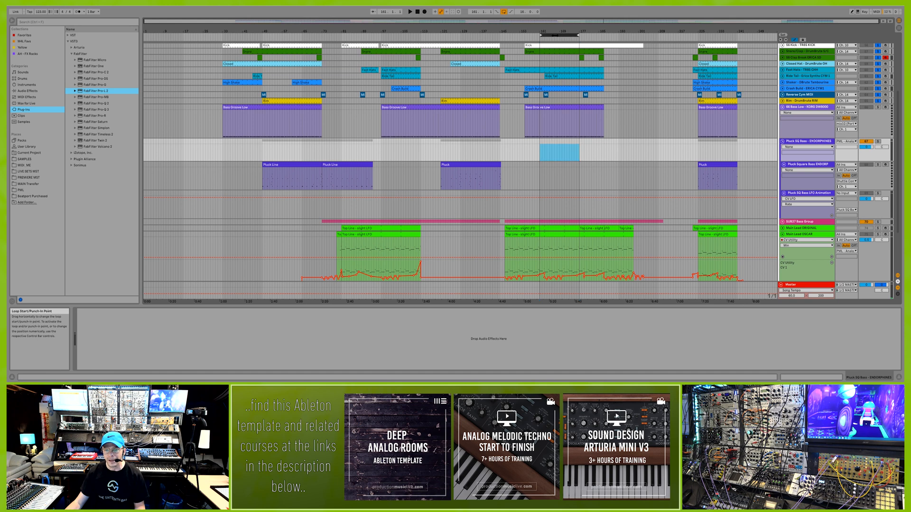
Try copying the looped 16-bar section across all tracks to the empty space after the last clips, and undo the paste
right_click(563, 37)
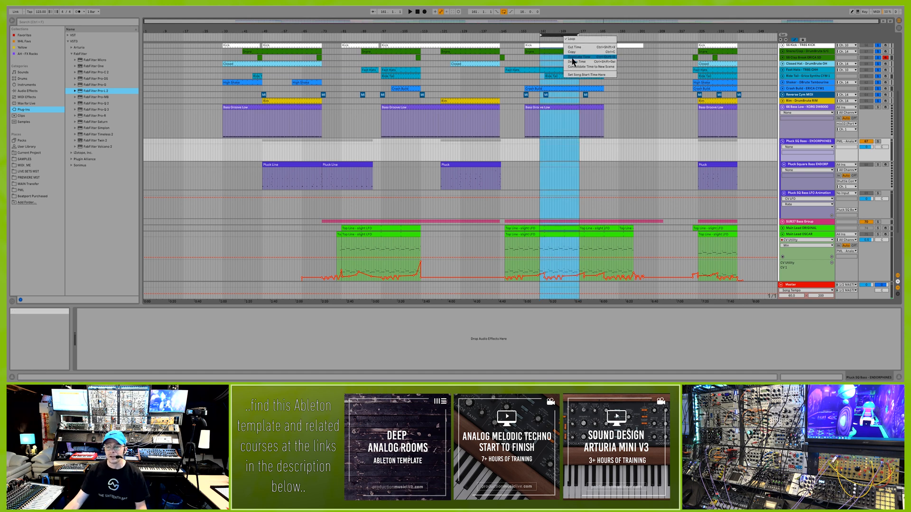
left_click(574, 53)
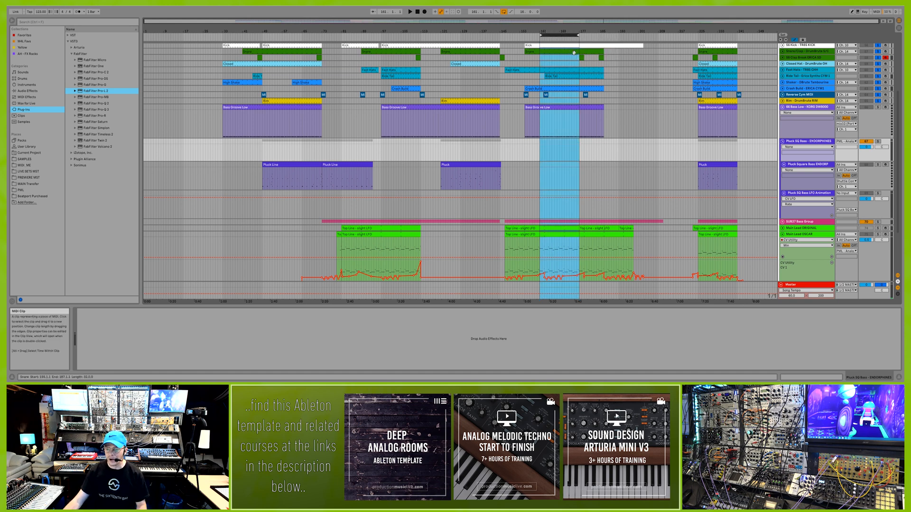
left_click(759, 44)
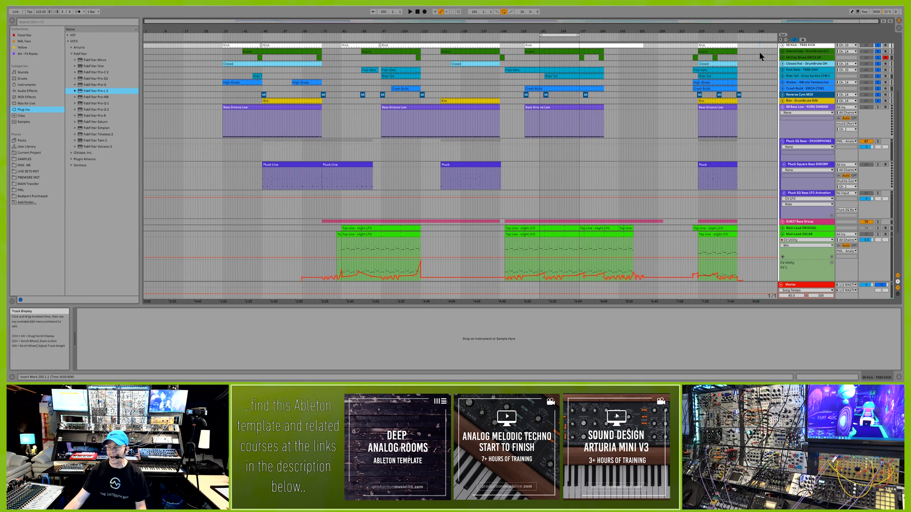
scroll(759, 52, "up", 4)
left_click(760, 49)
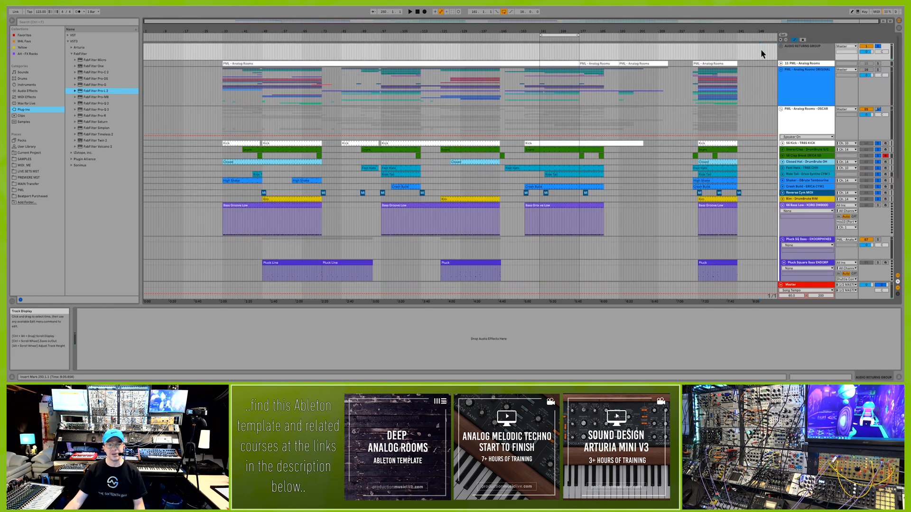
key("ctrl+v")
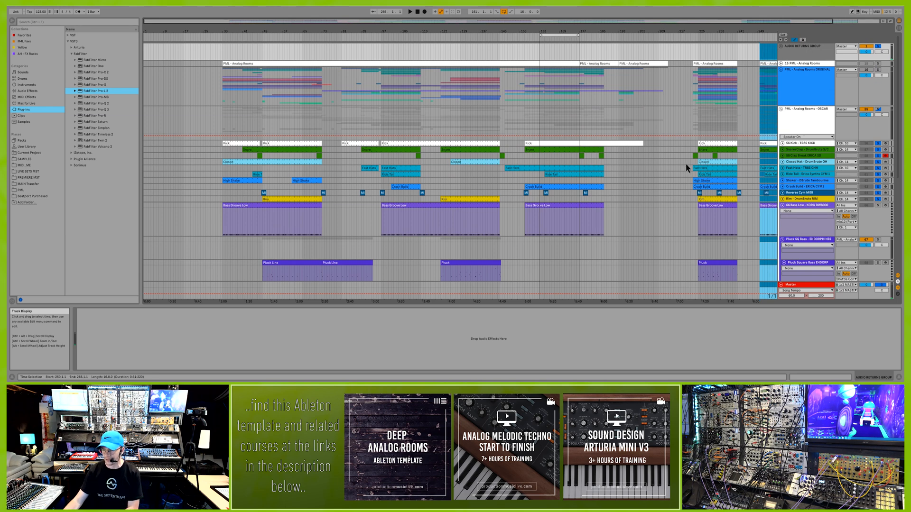
key("ctrl+z")
Loop the final 16-bar section starting at bar 225 and play it back
left_click(672, 156)
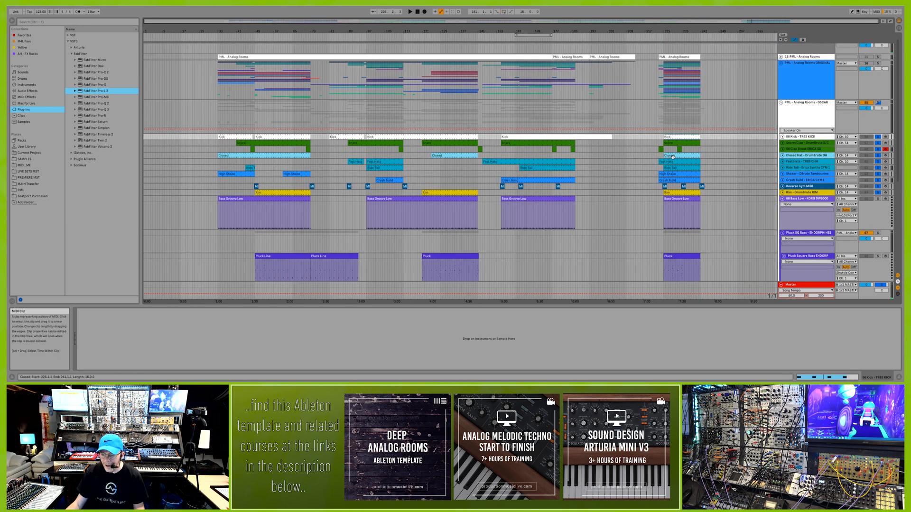
left_click(671, 168)
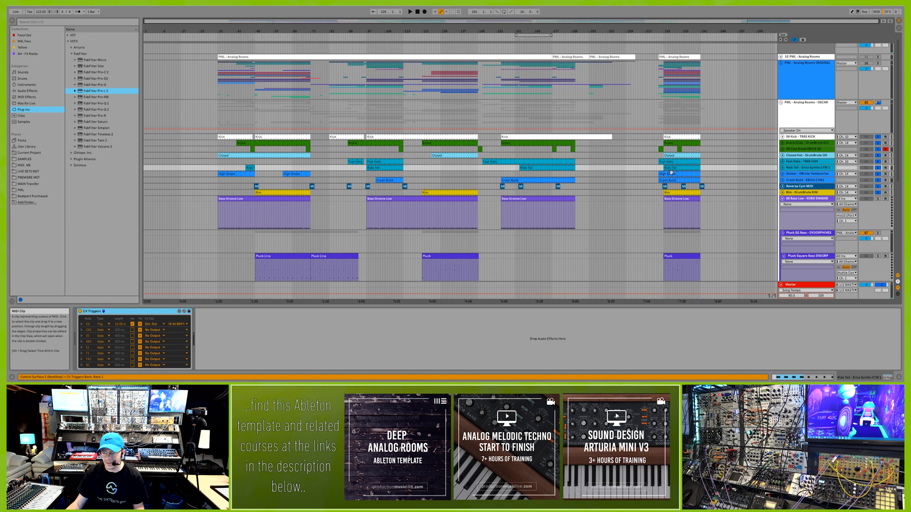
left_click(671, 174)
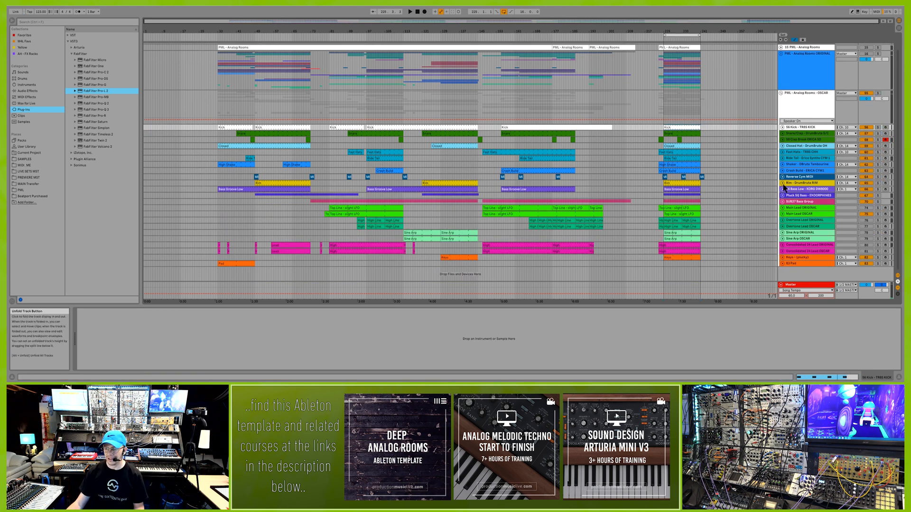
key("space")
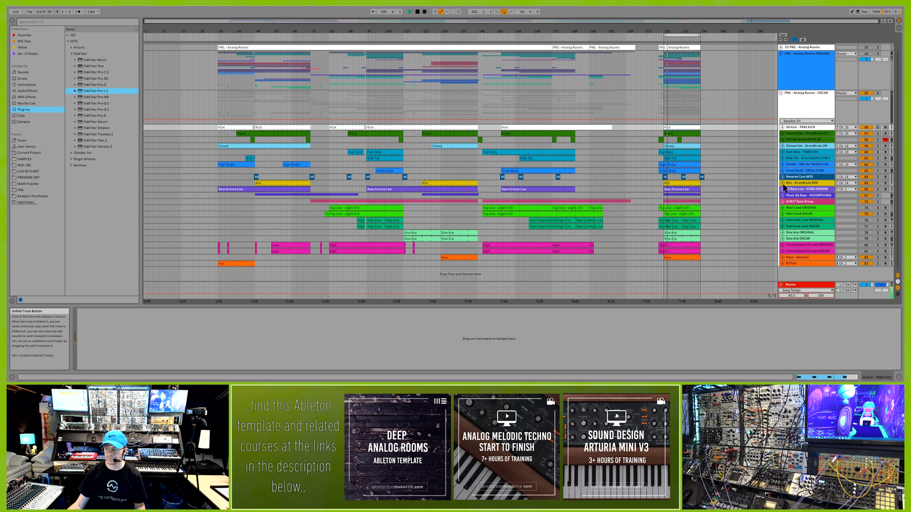
key("space")
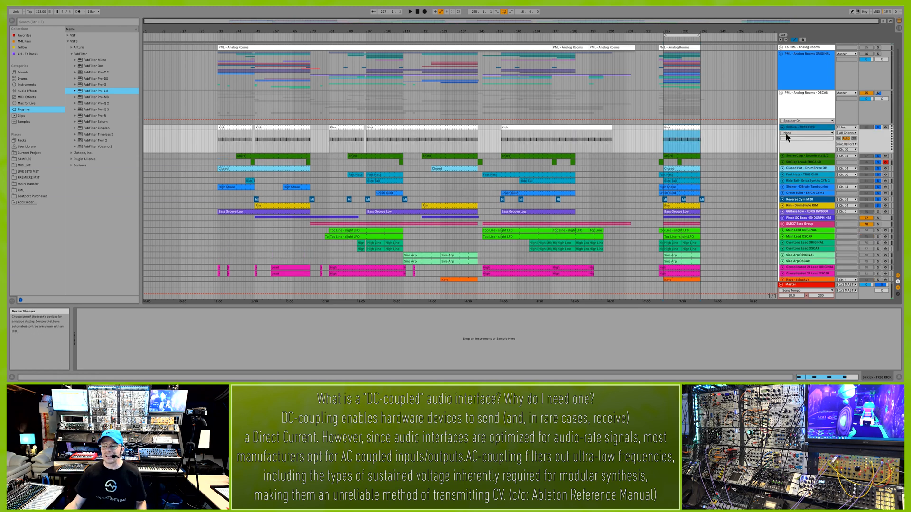
Unfold and solo the TR8S Kick track, sound C1 and higher keys in its piano roll, and play the kick clip
left_click(782, 127)
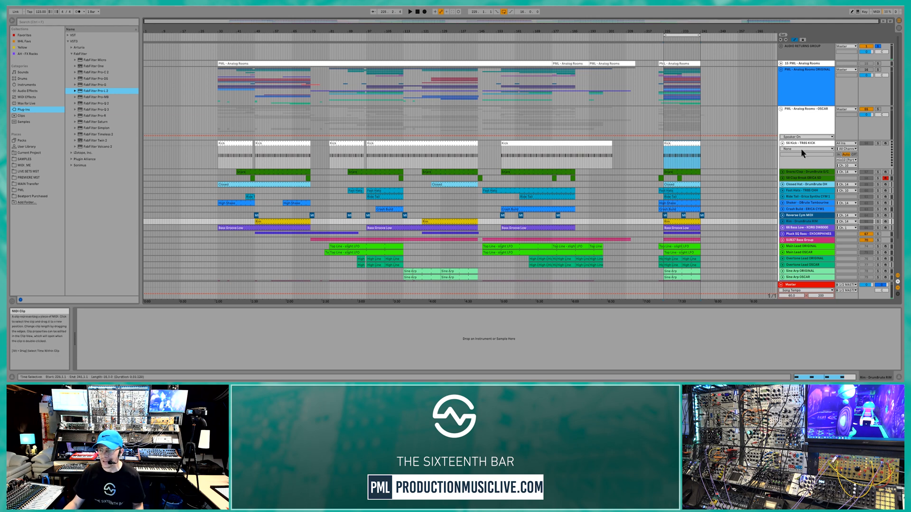
left_click(877, 143)
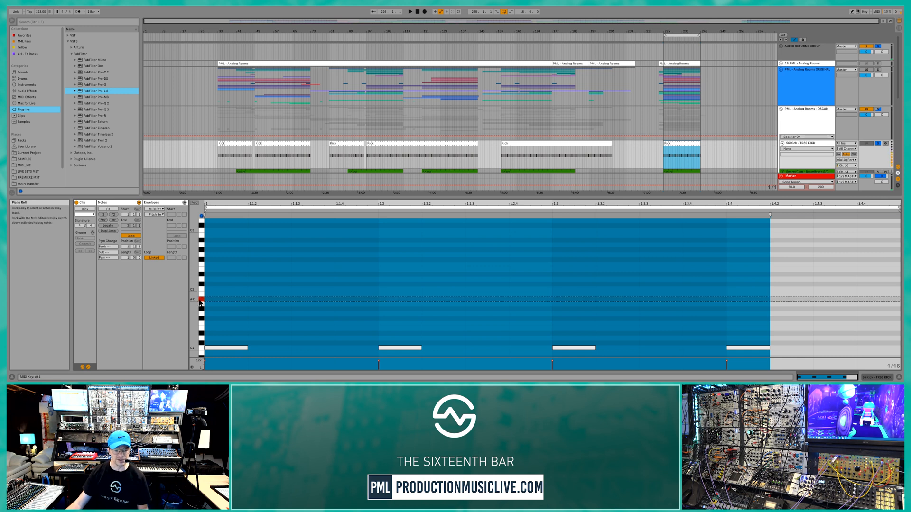
left_click(202, 348)
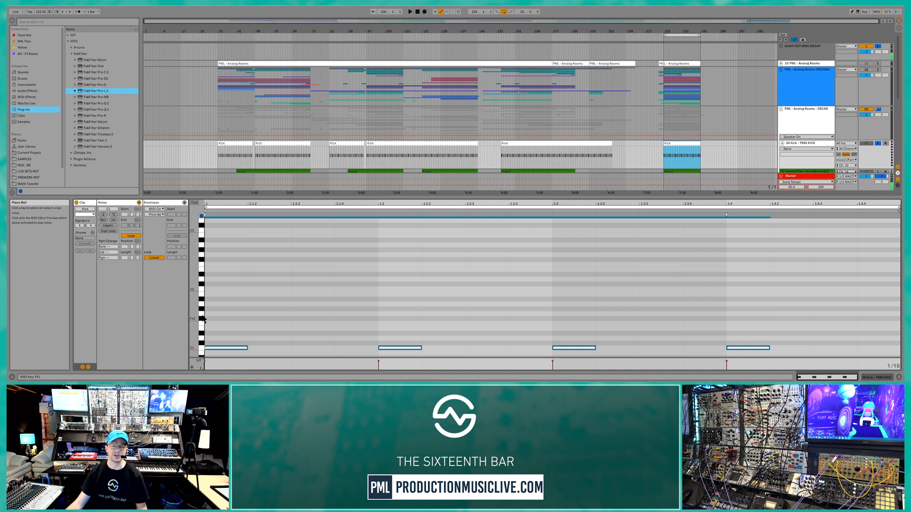
left_click(202, 269)
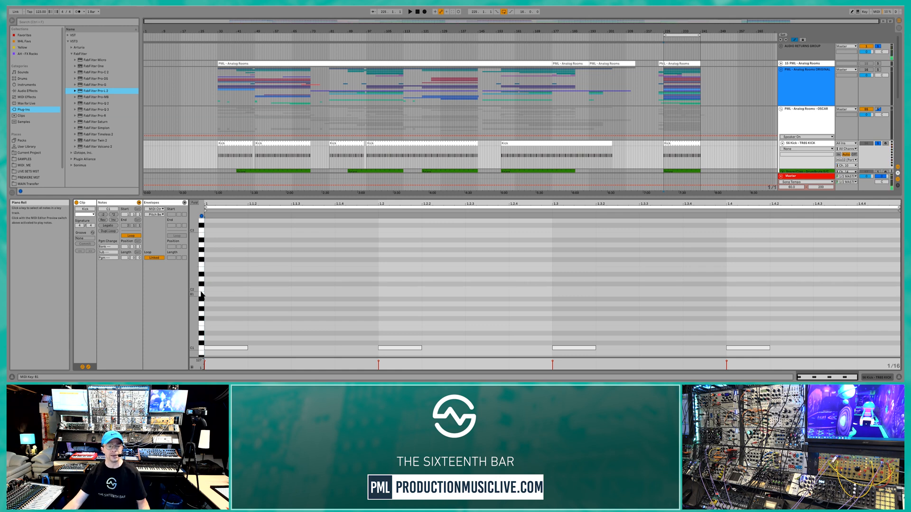
left_click(201, 294)
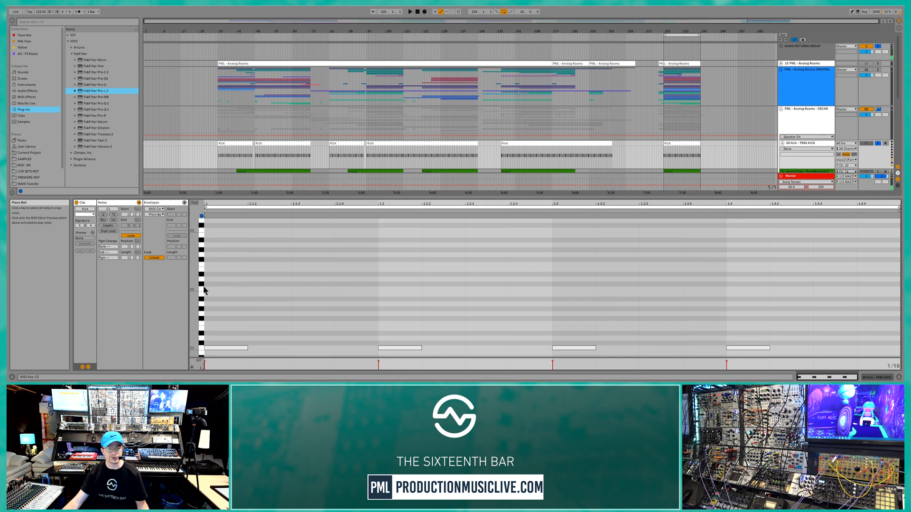
left_click(201, 293)
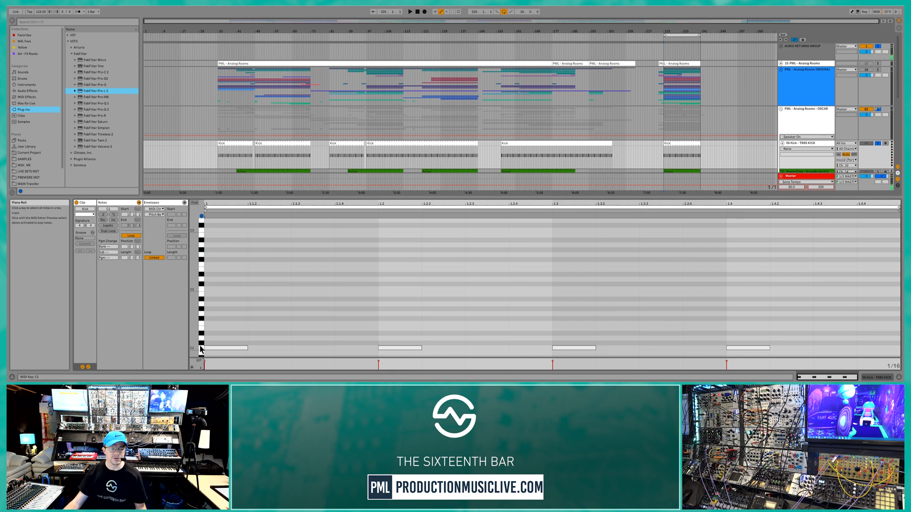
left_click(201, 349)
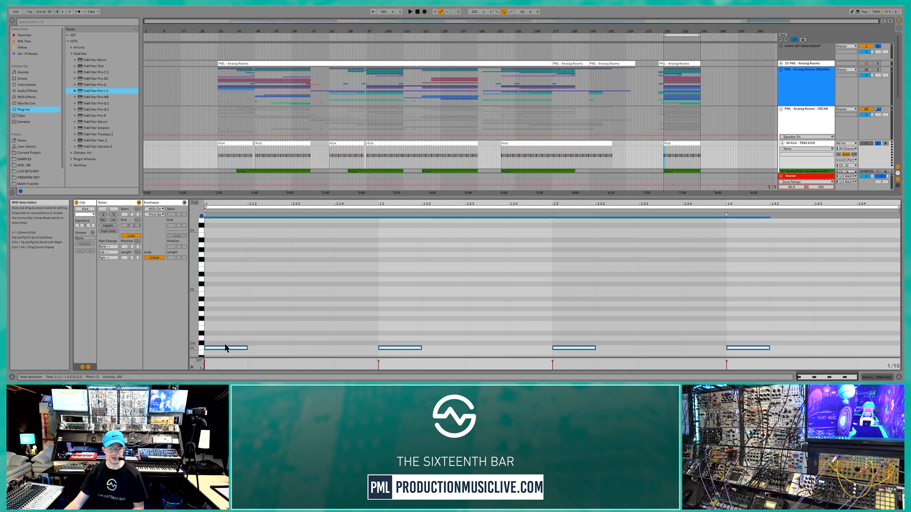
key("space")
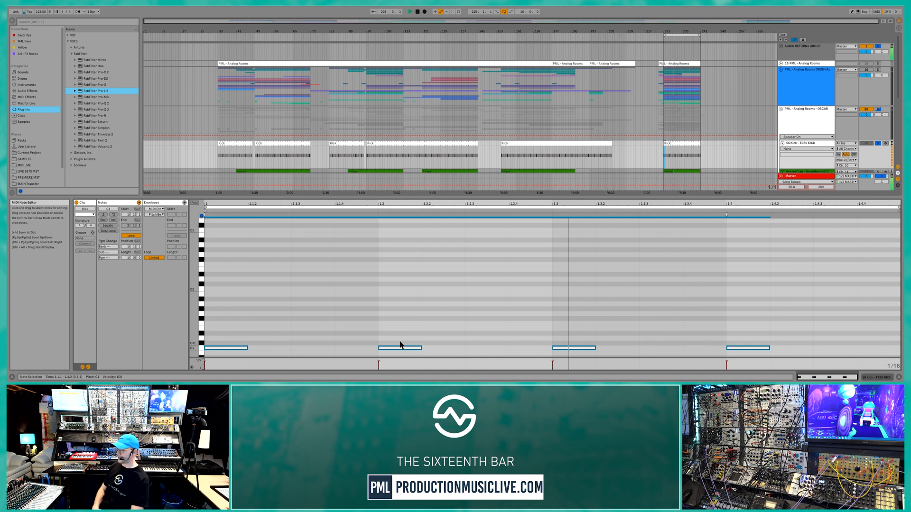
Fold the TR8S Kick track, unfold the Snare/Clap DrumBrute track and show the MIDI notes of its last clip
left_click(782, 143)
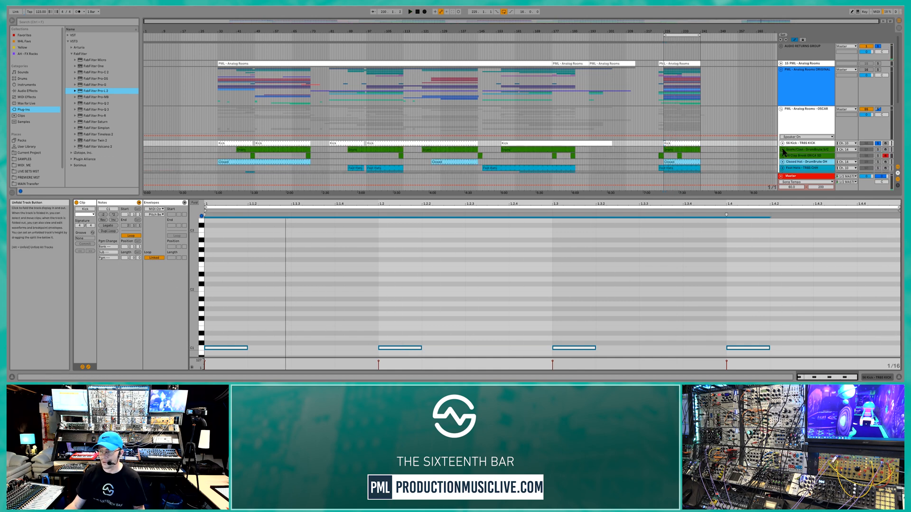
left_click(782, 150)
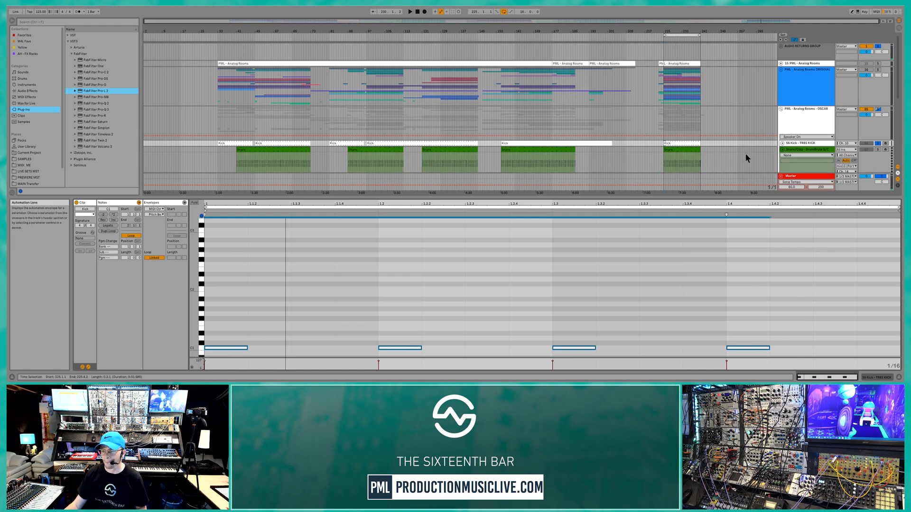
scroll(745, 153, "down", 1)
left_click(693, 133)
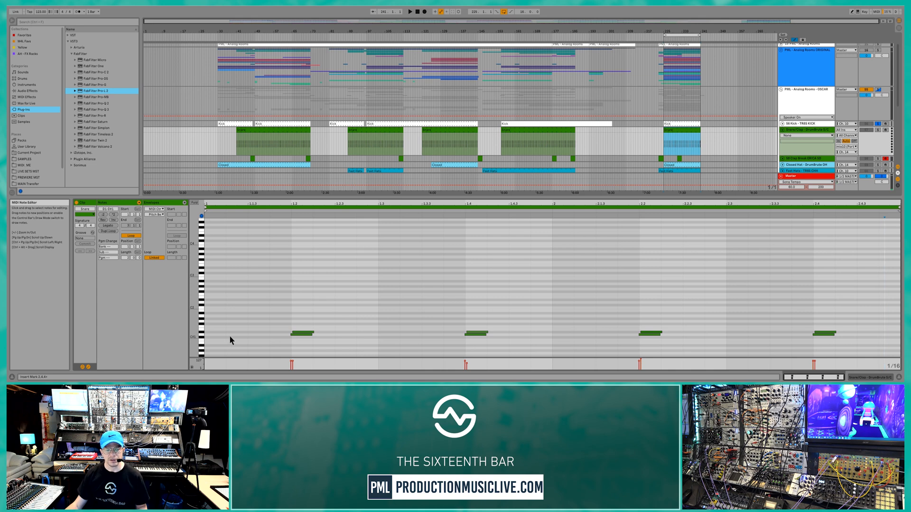
Review the mio10 output port and MIDI channel options of the Snare/Clap DrumBrute track
left_click(844, 147)
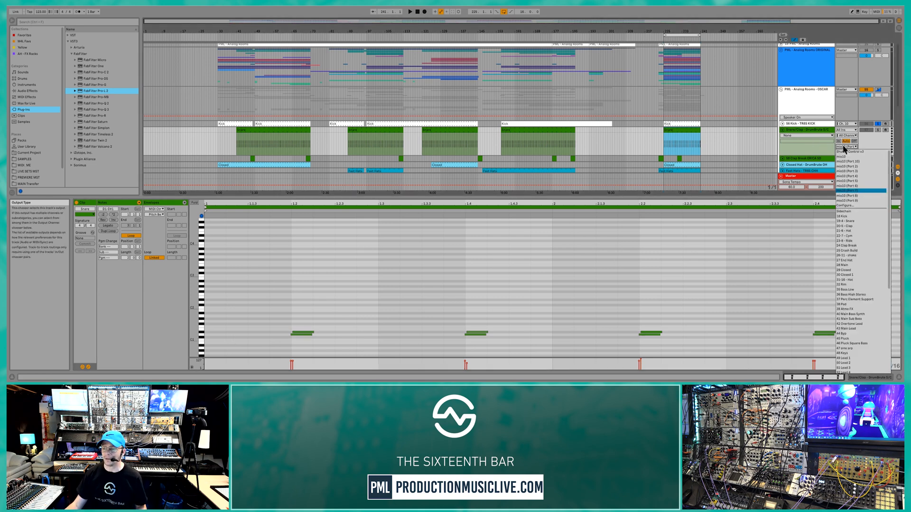
left_click(852, 191)
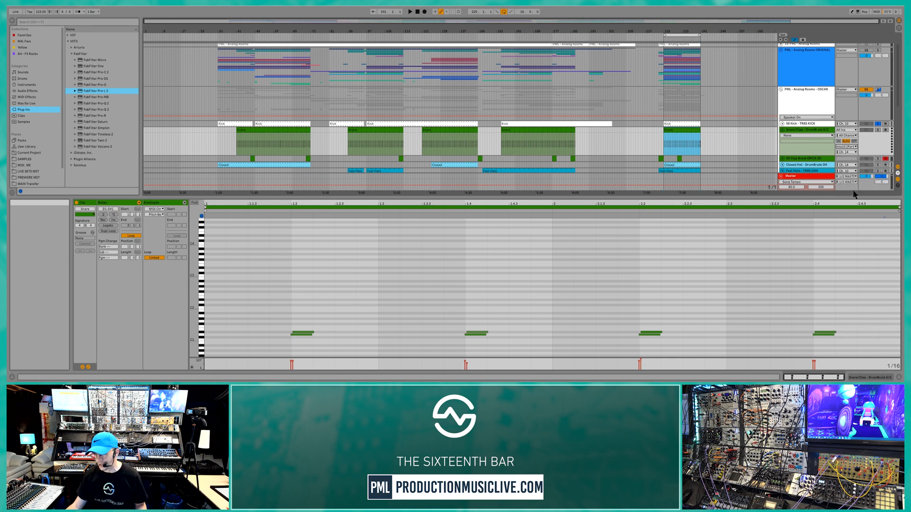
left_click(846, 153)
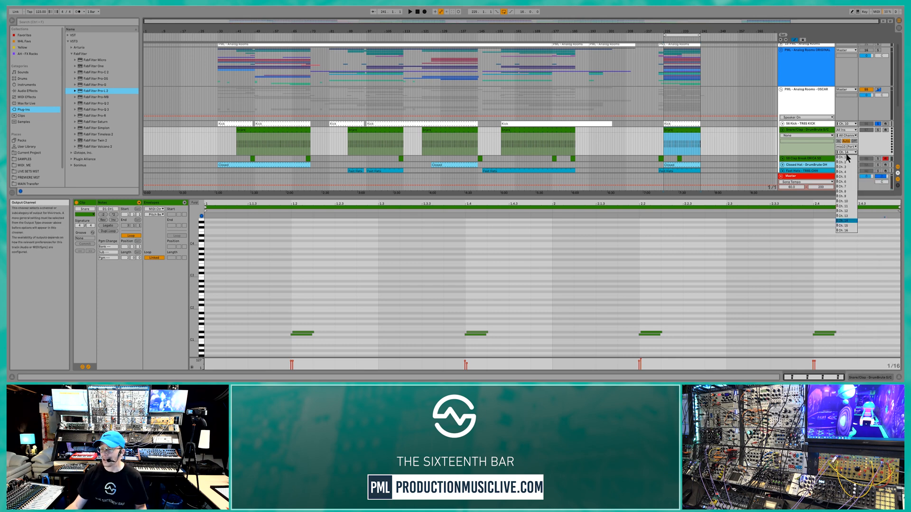
left_click(844, 223)
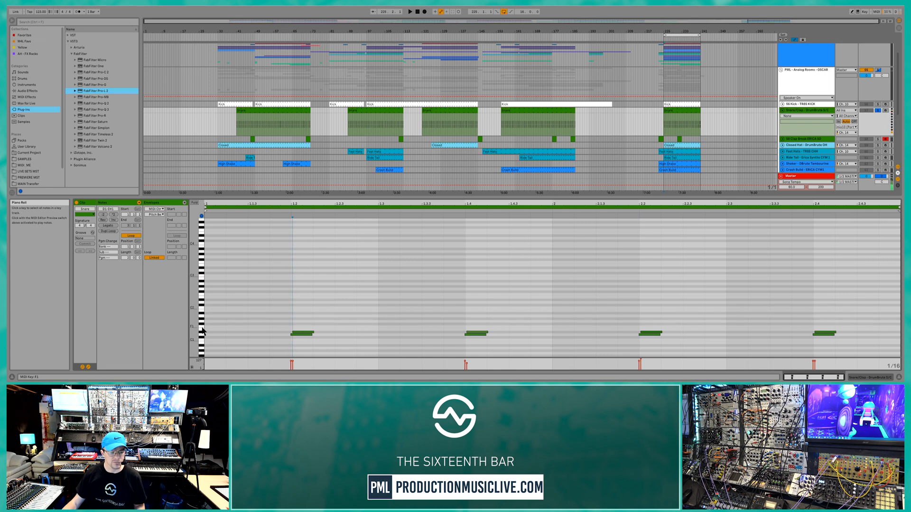
Sound the two drum keys used by the Snare/Clap DrumBrute clip, select all its notes and play it
left_click(203, 334)
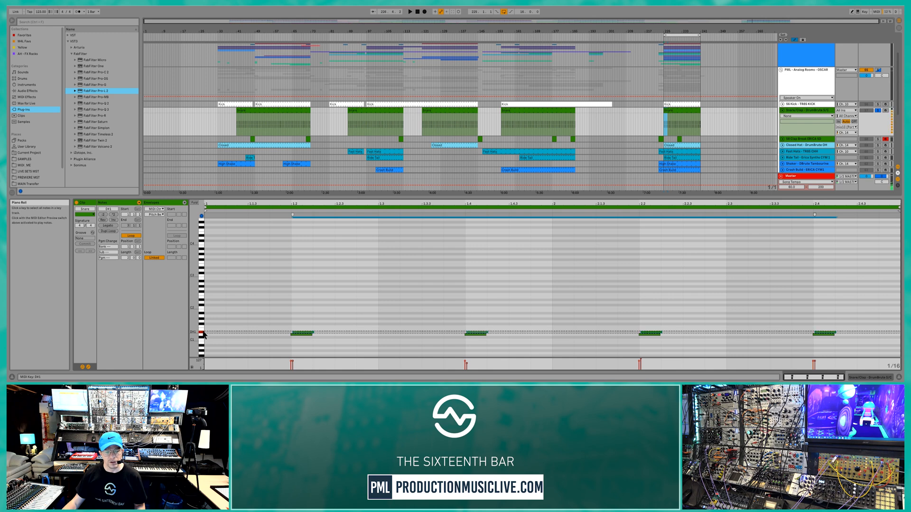
left_click(203, 338)
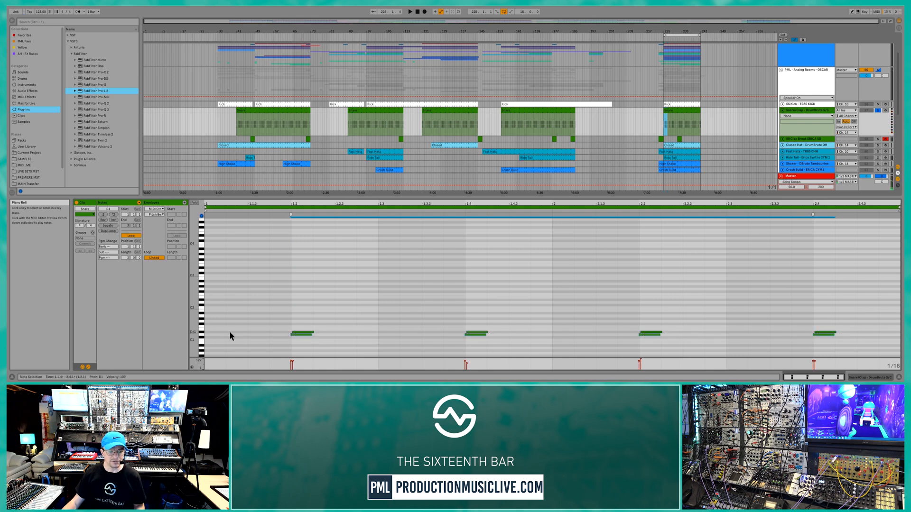
left_click_drag(305, 317, 856, 343)
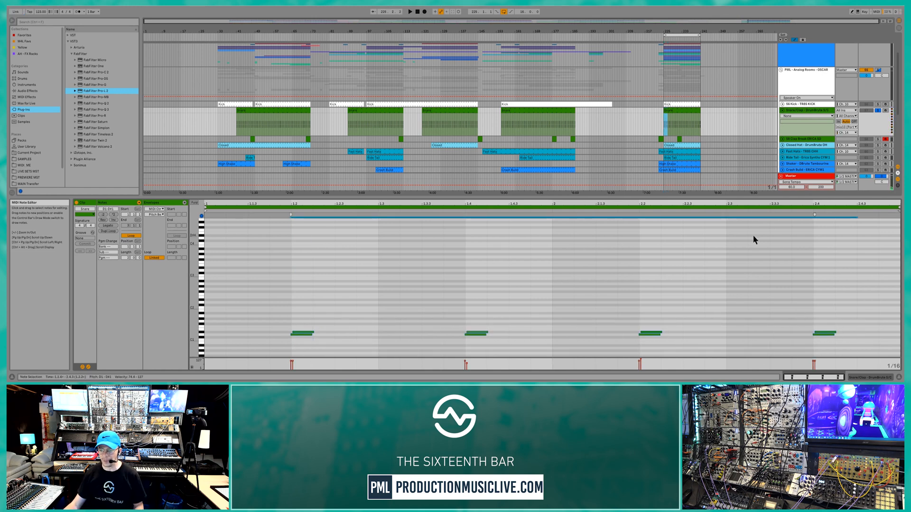
key("space")
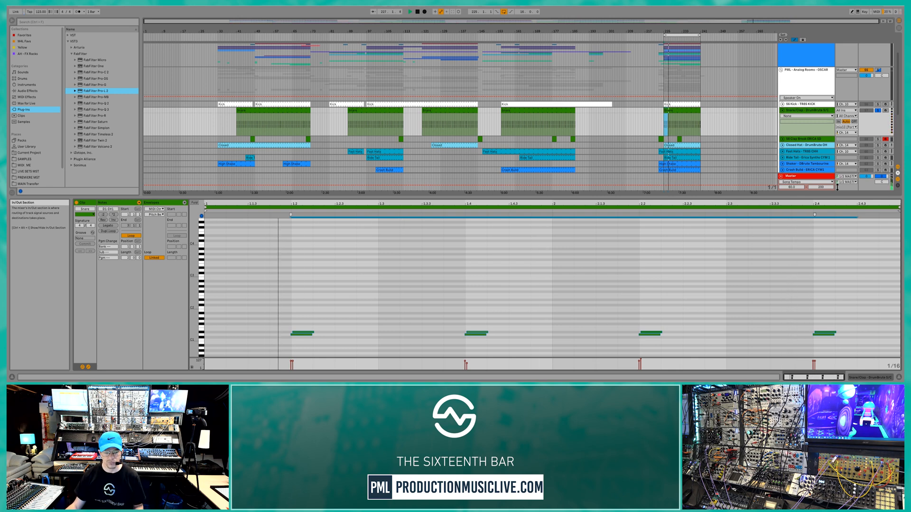
Select the final 16-bar loop range from bar 225, and unfold and solo the KORG bass track
scroll(686, 103, "down", 2)
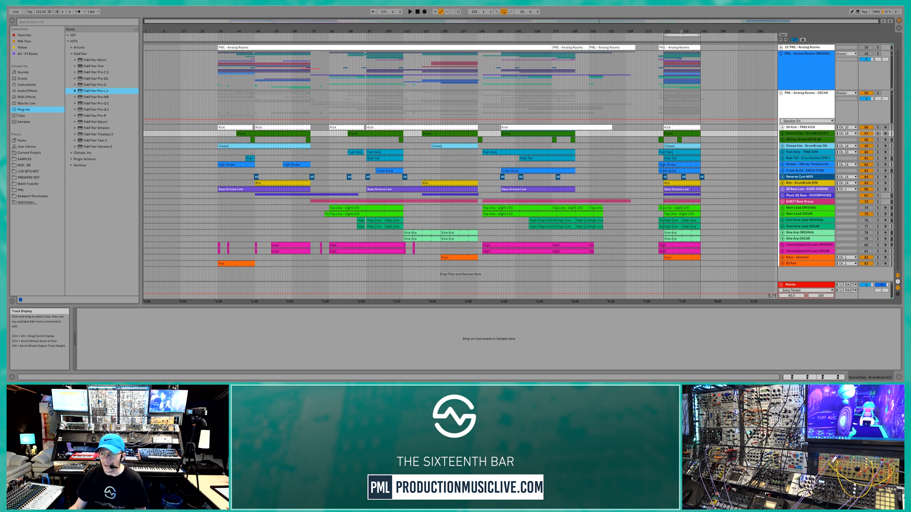
left_click(665, 35)
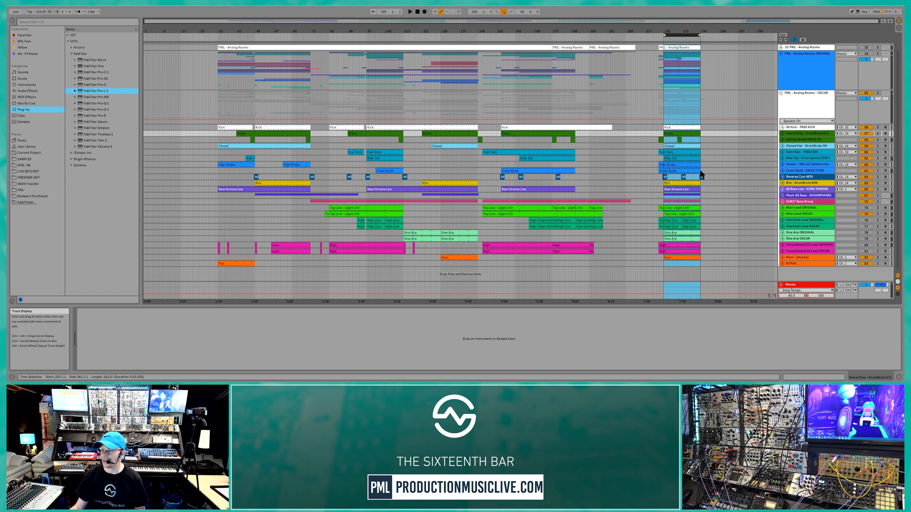
left_click(781, 190)
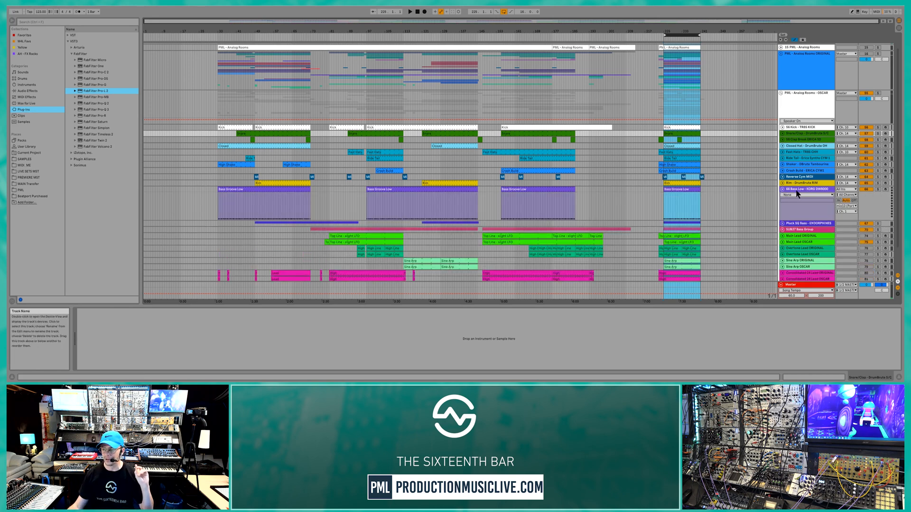
left_click(877, 190)
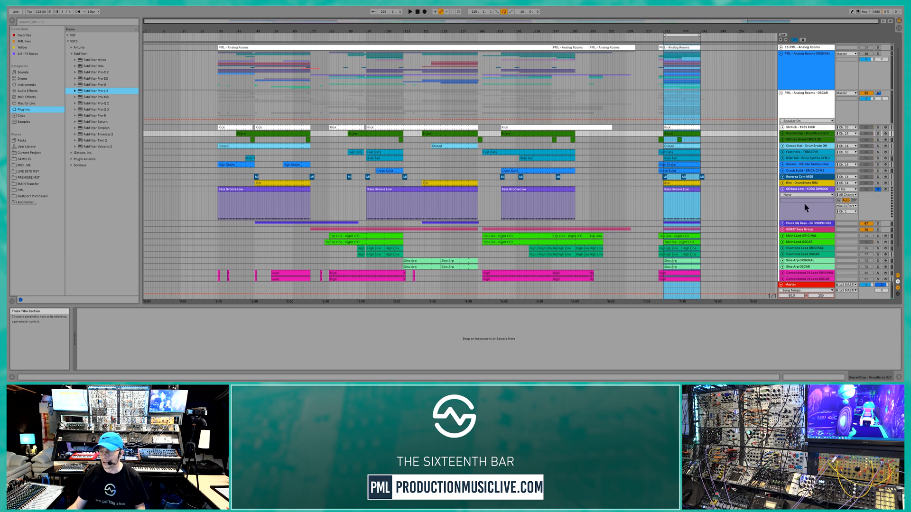
Select the last Bass Groove Low clip on the KORG bass track and fit the arrangement to it
scroll(679, 178, "down", 1)
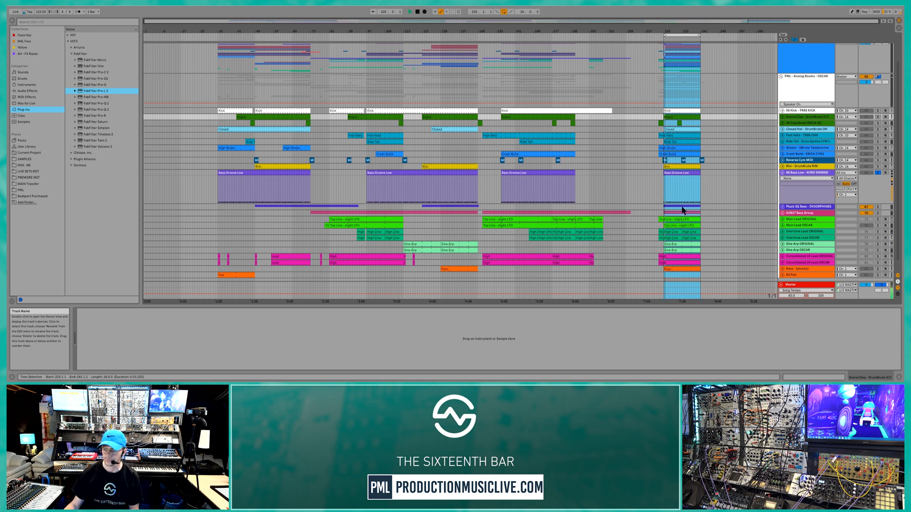
left_click(688, 173)
left_click(688, 174)
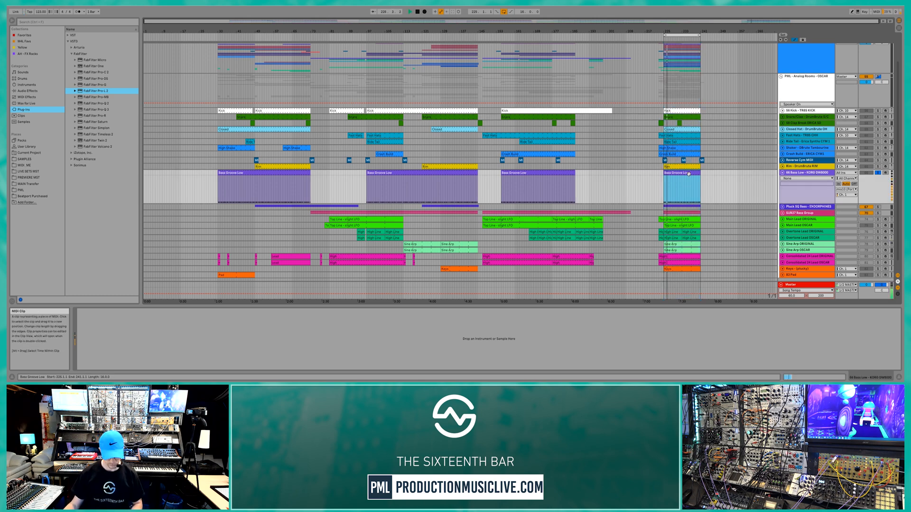
key("z")
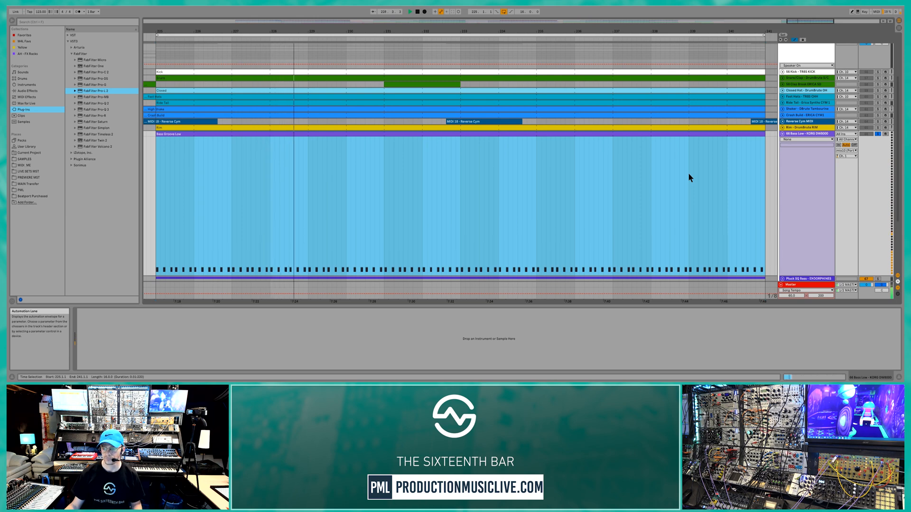
scroll(688, 177, "down", 3)
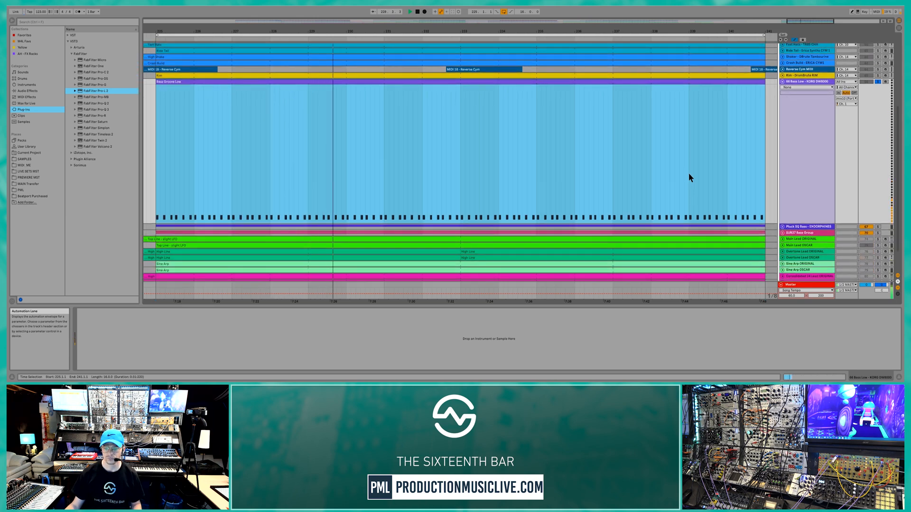
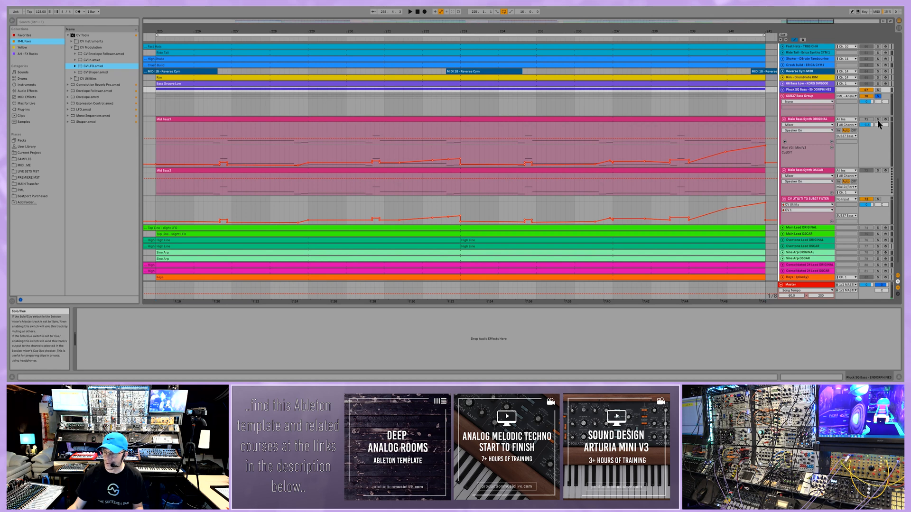
Show the devices of the Main Bass Synth ORIGINAL track, play it and examine the Mini V3 Whisper Bass synth
left_click(802, 121)
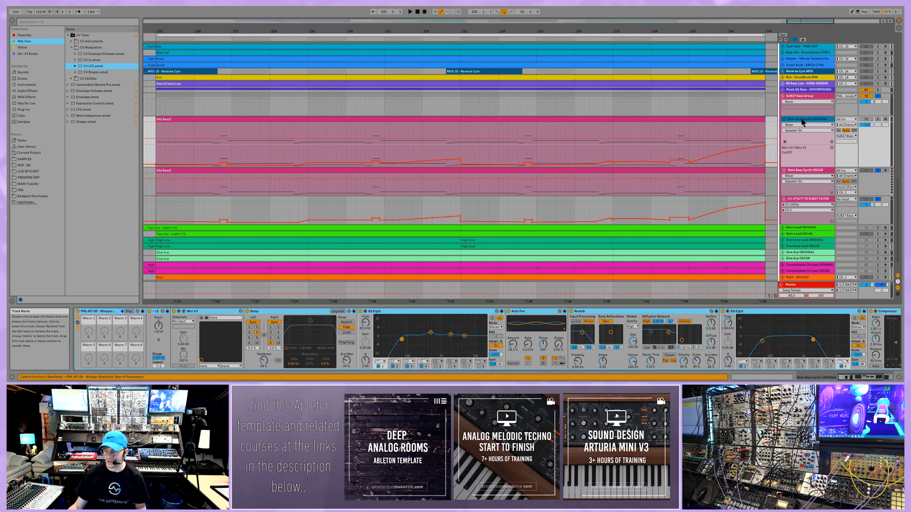
key("x")
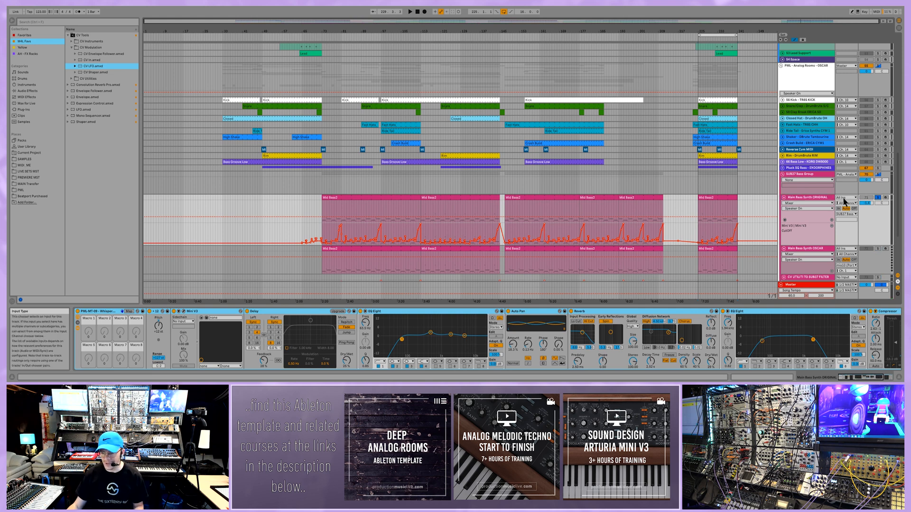
key("space")
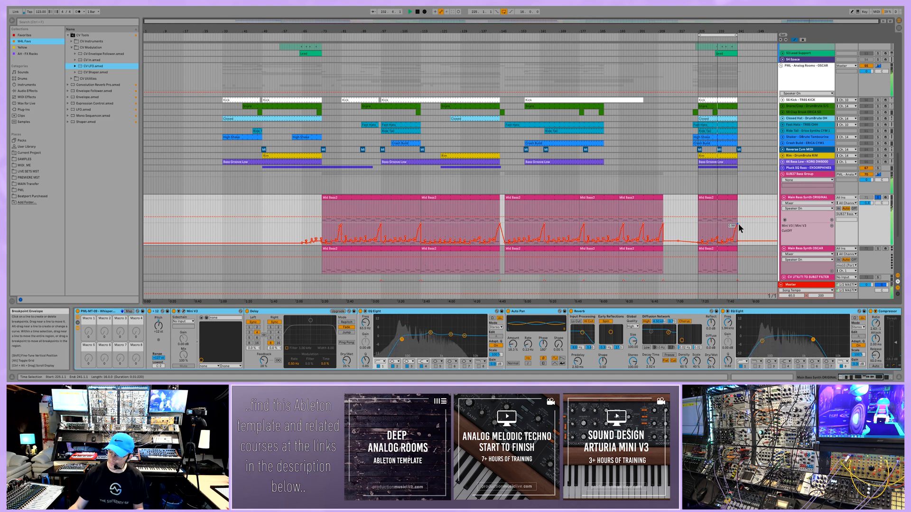
left_click(184, 312)
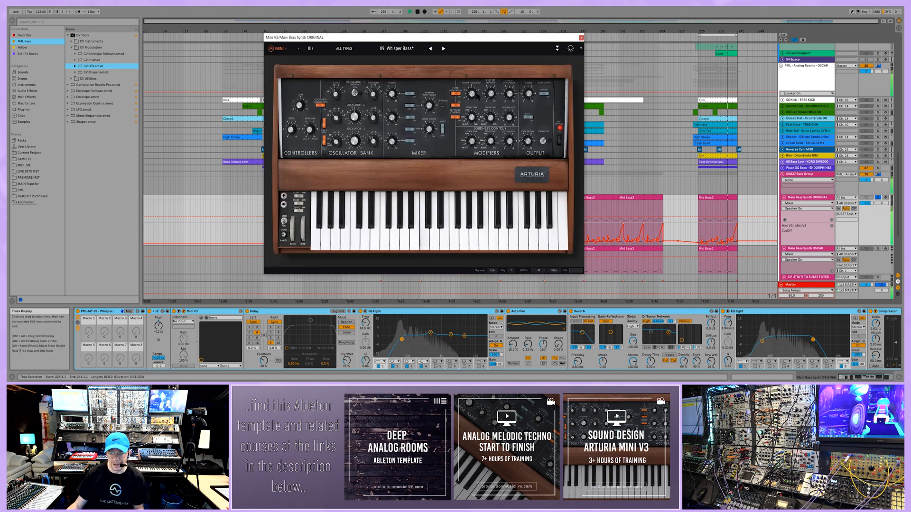
left_click(581, 38)
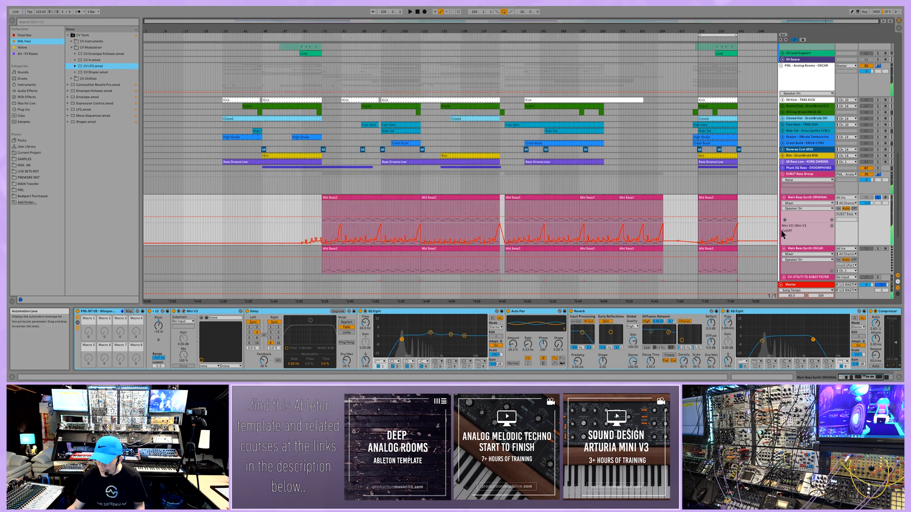
Select the last Mid Bass2 clip on the Main Bass Synth OSCAR track and toggle the SUB37 bass group's solo
scroll(783, 234, "down", 3)
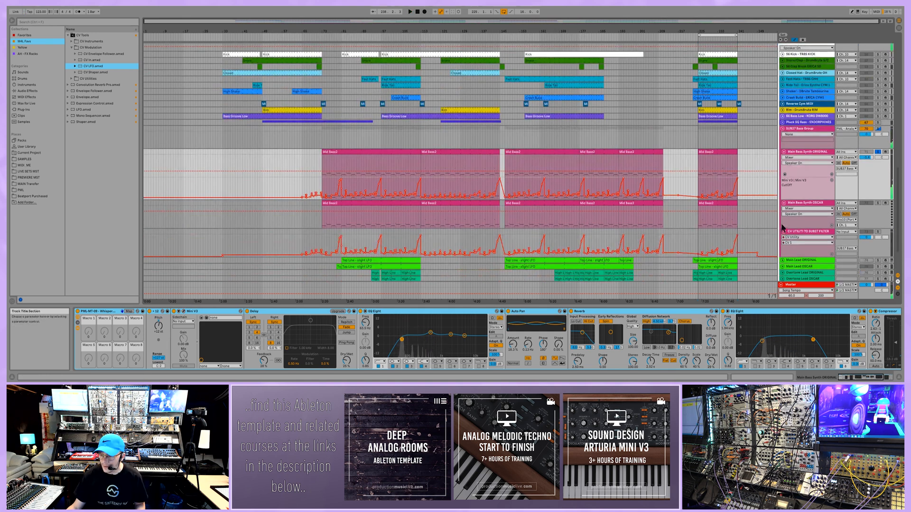
left_click(806, 205)
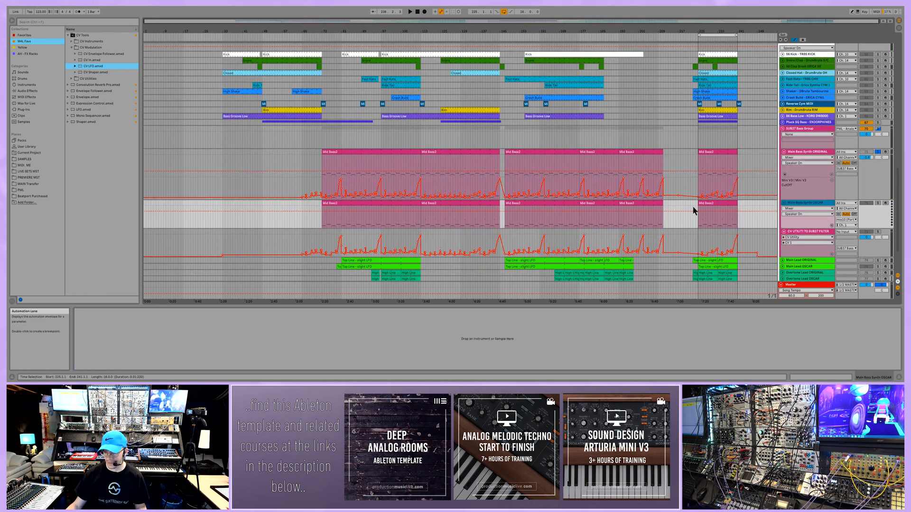
left_click(723, 204)
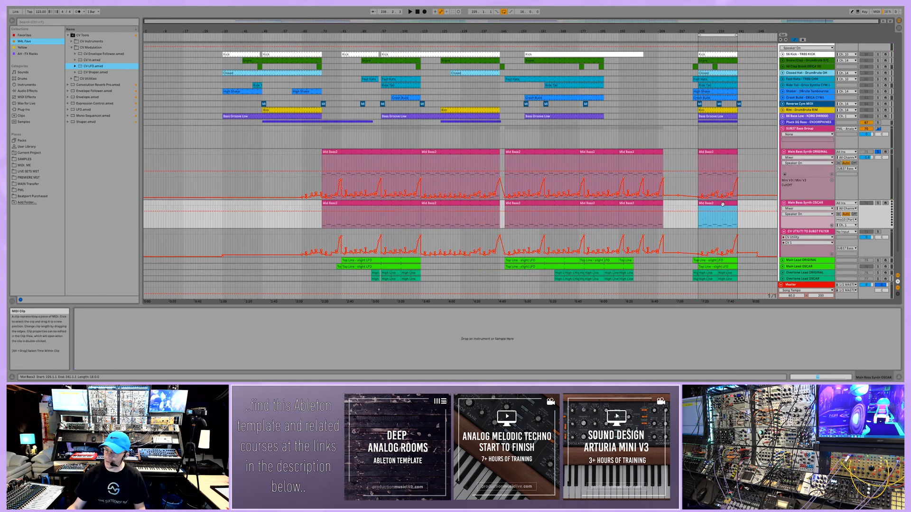
left_click(877, 129)
scroll(801, 233, "down", 2)
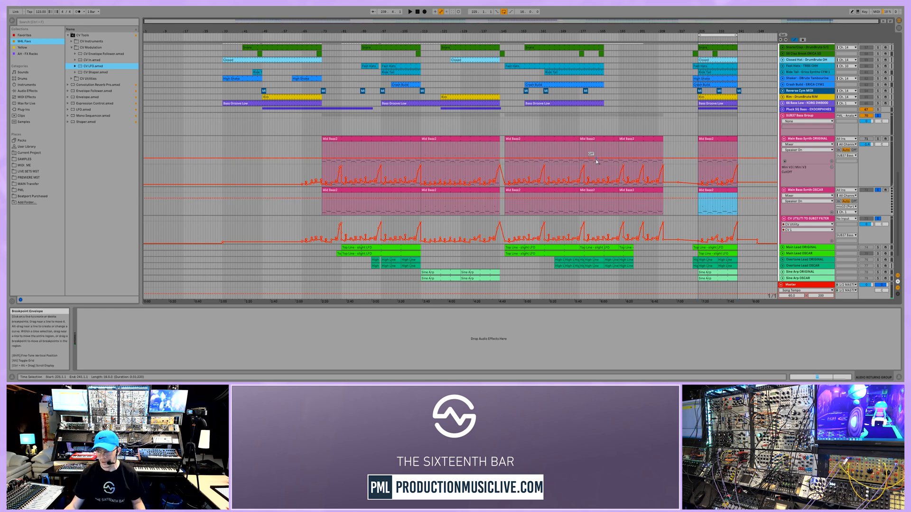
Select the Mini V3 Cutoff automation of Main Bass Synth ORIGINAL from bar 52 to 252 and compare it with the CV Utility track's automation
left_click(818, 219)
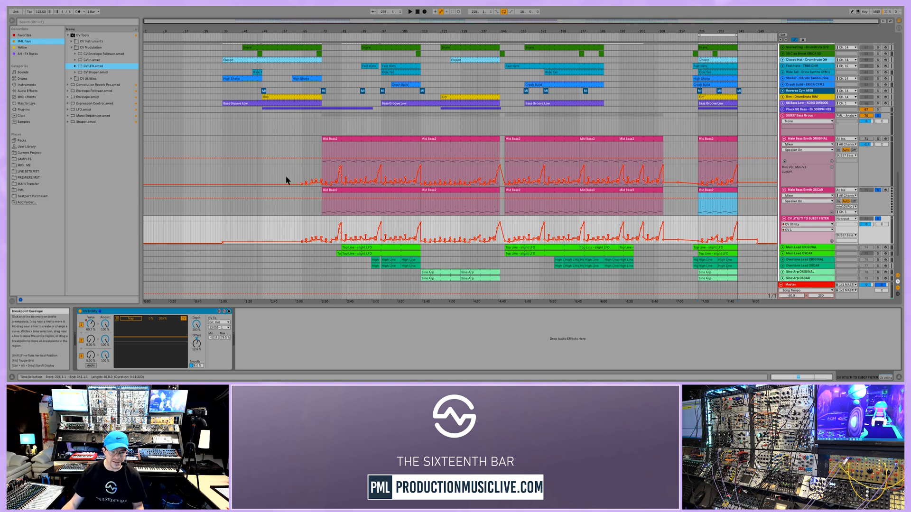
left_click_drag(268, 172, 765, 179)
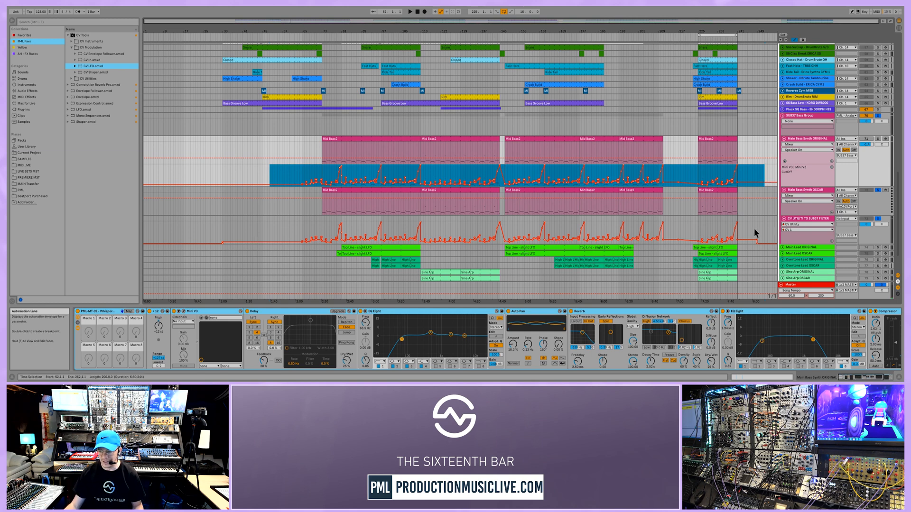
left_click(806, 219)
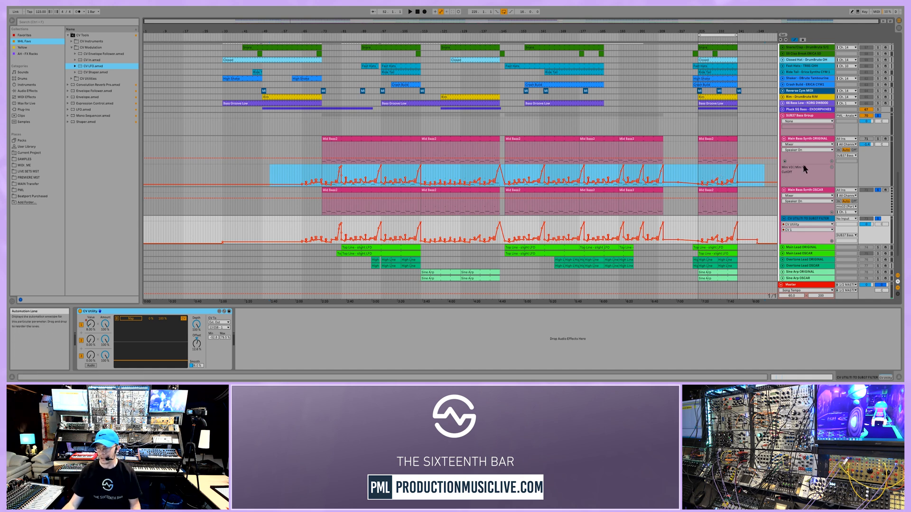
Delete the Main Bass Synth ORIGINAL track and show the CV Utility device on the SUB37 filter track
left_click(826, 140)
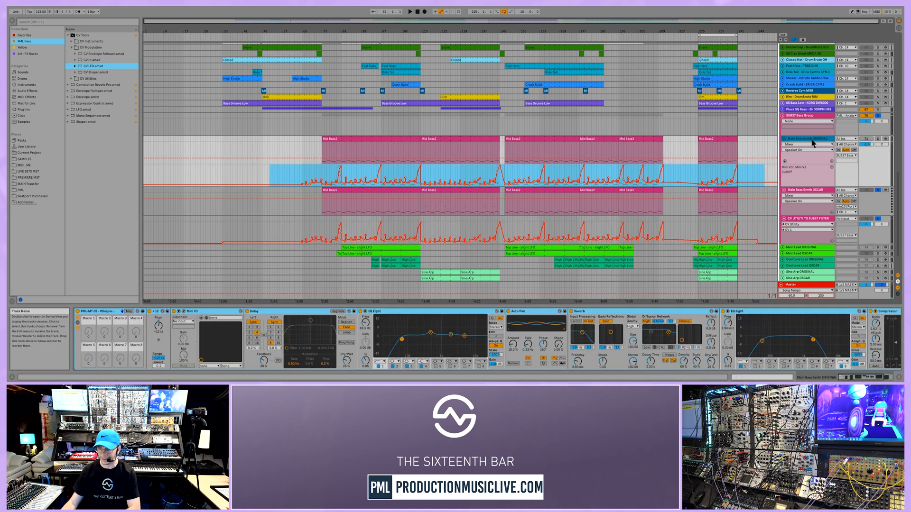
key("Delete")
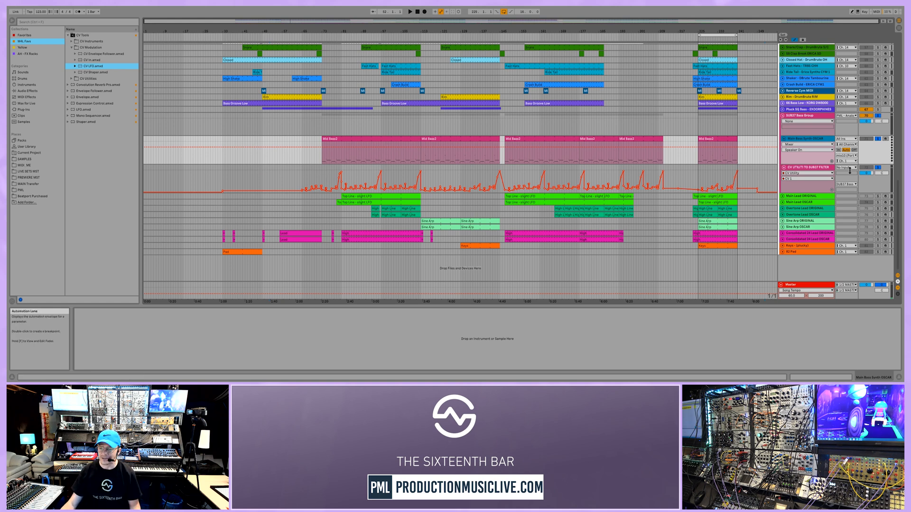
left_click(808, 169)
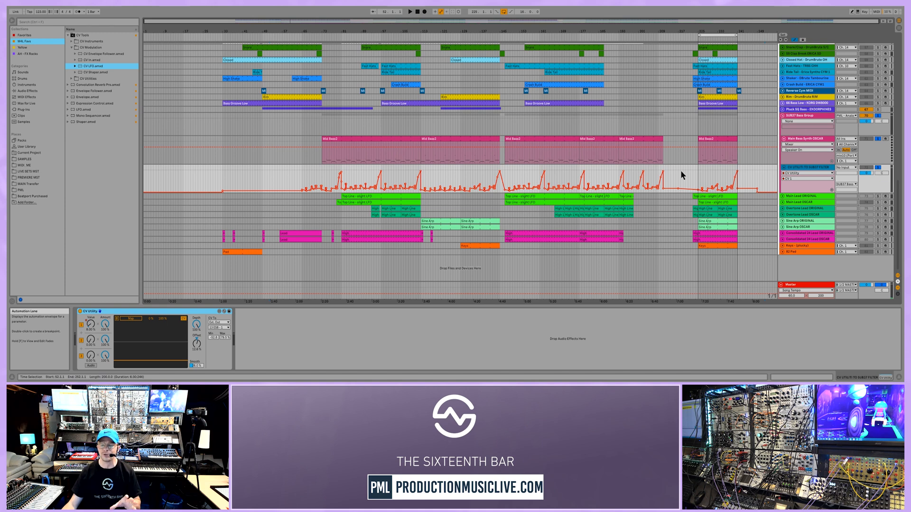
Play the hardware bass with its CV filter automation from bar 225 and from bar 151, and unsolo the Main Bass Synth OSCAR track
left_click(698, 180)
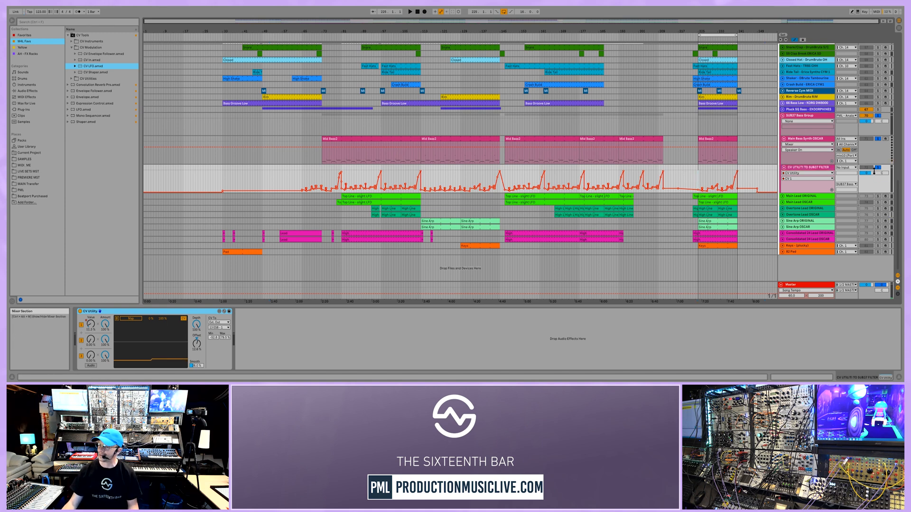
key("space")
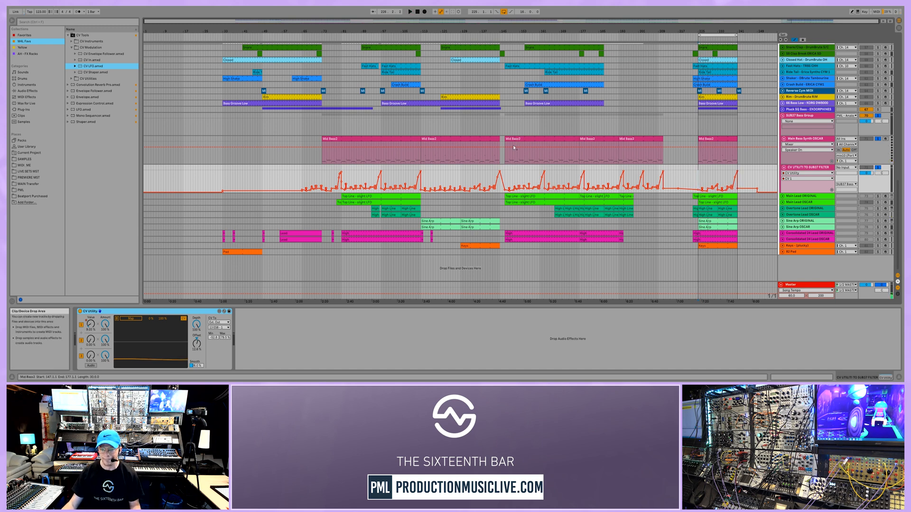
left_click(515, 180)
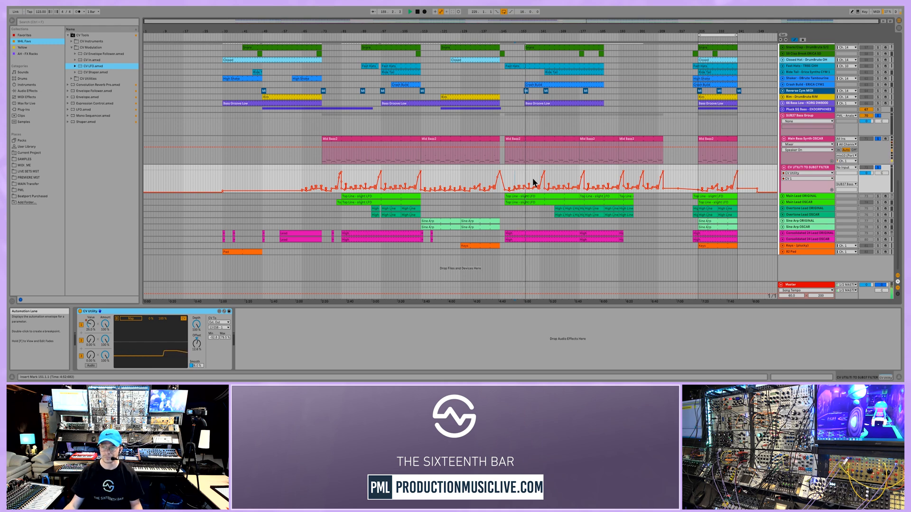
left_click(878, 139)
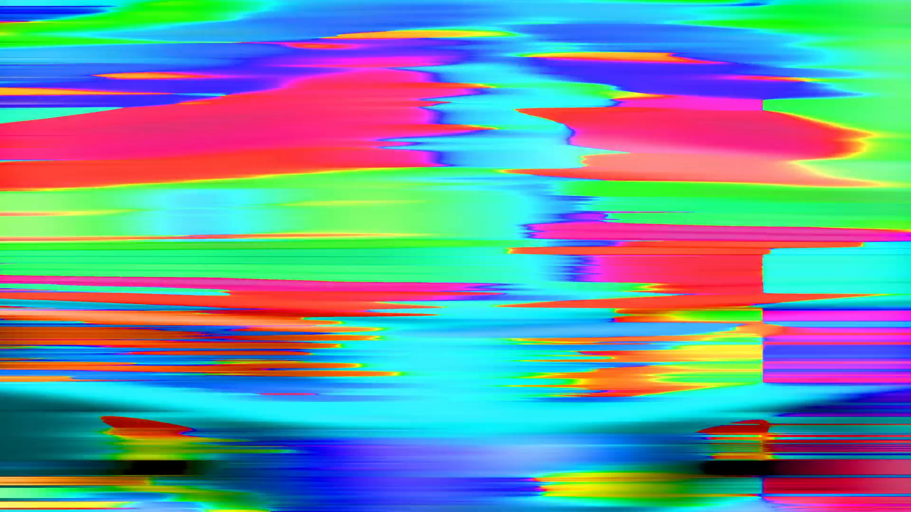
Select and solo the Main Lead ORIGINAL track and play it back
scroll(797, 234, "down", 2)
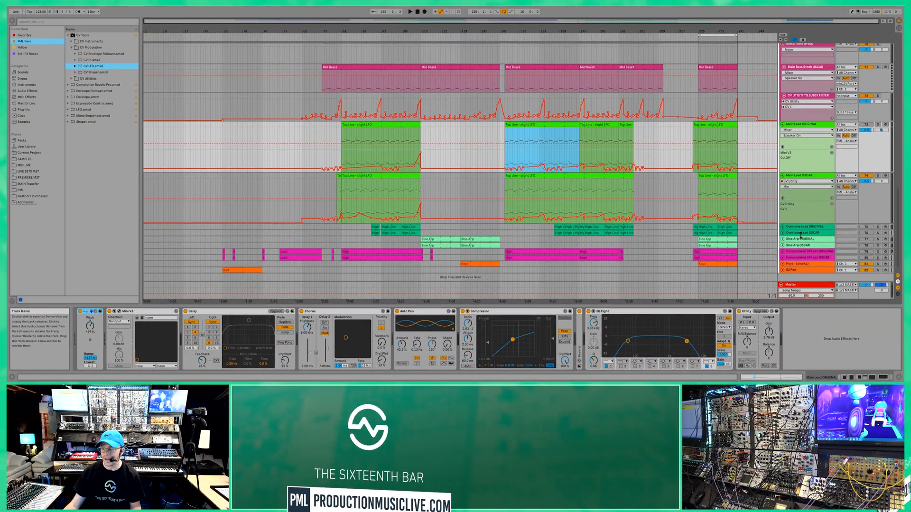
left_click(816, 125)
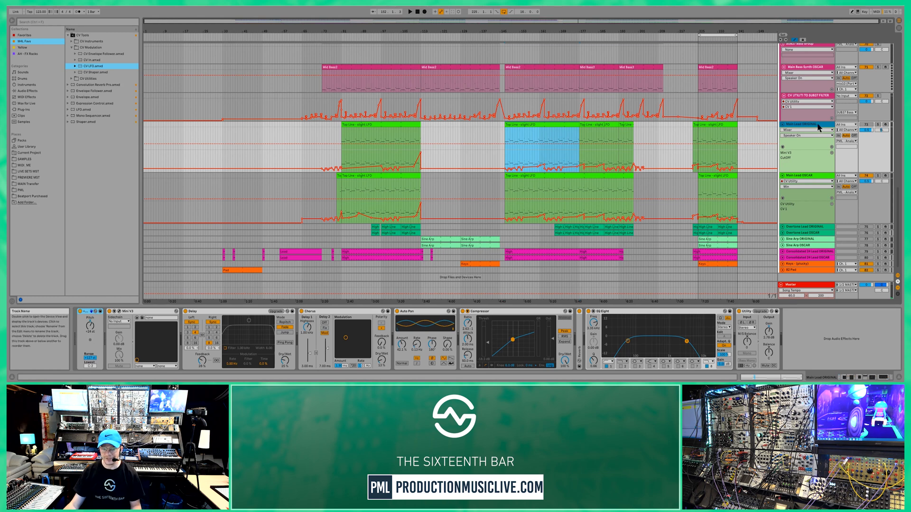
left_click(878, 125)
key("space")
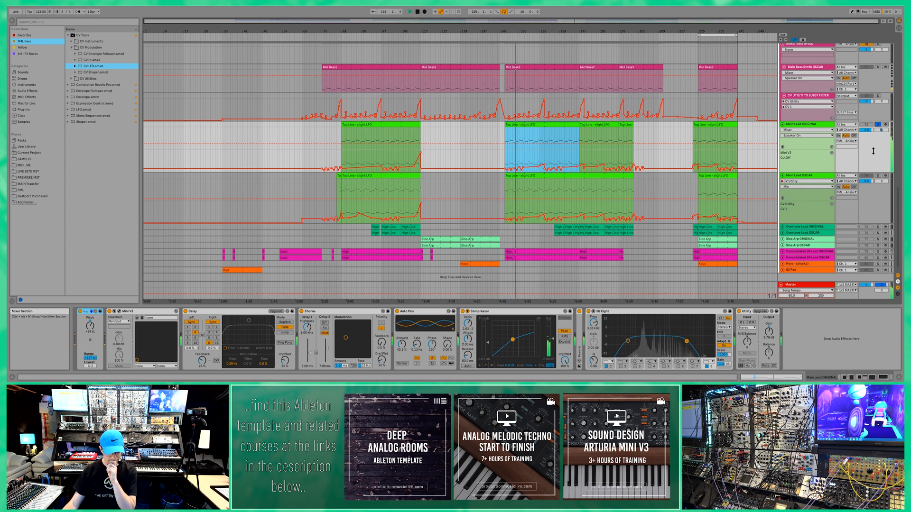
Inspect the Mini V3 instrument of the Main Lead ORIGINAL track during playback and close its window
left_click(119, 312)
left_click(427, 29)
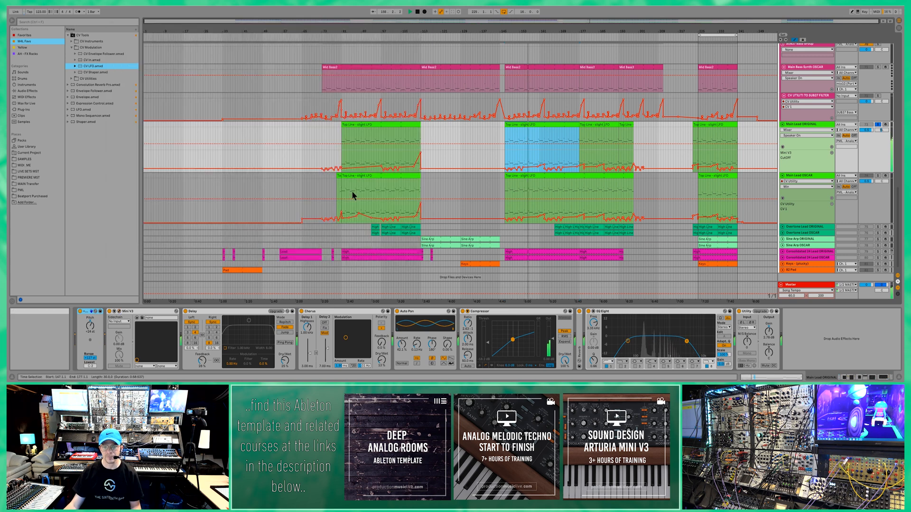
scroll(877, 178, "down", 1)
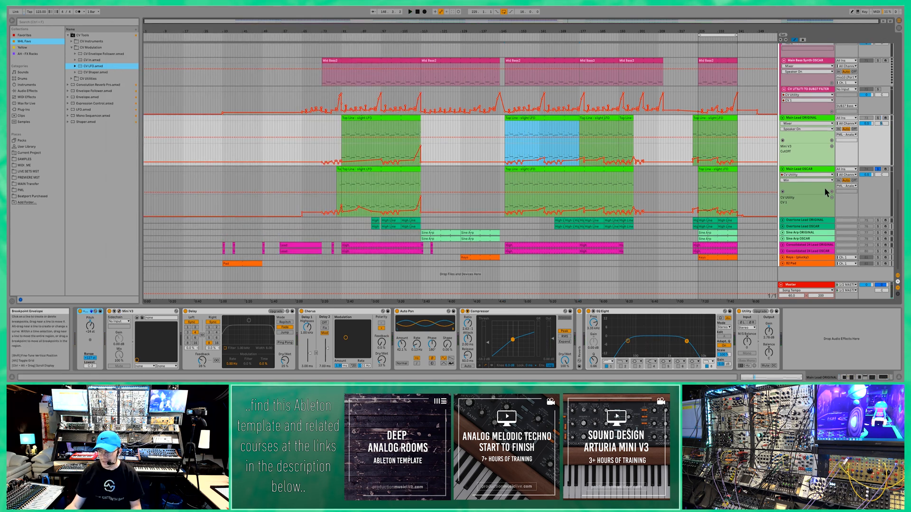
Play the Main Lead OSCAR track and examine the notes and CV Utility automation of its clip at bar 147 up close
key("space")
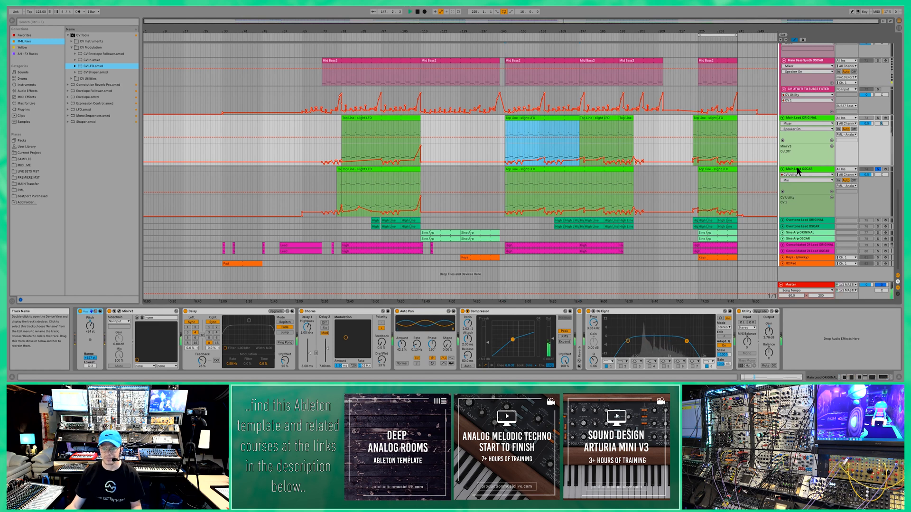
left_click(530, 169)
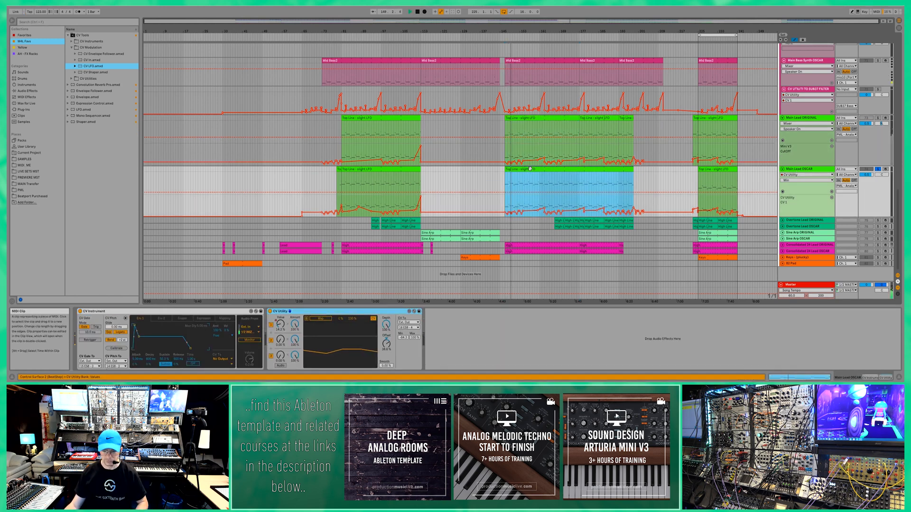
key("z")
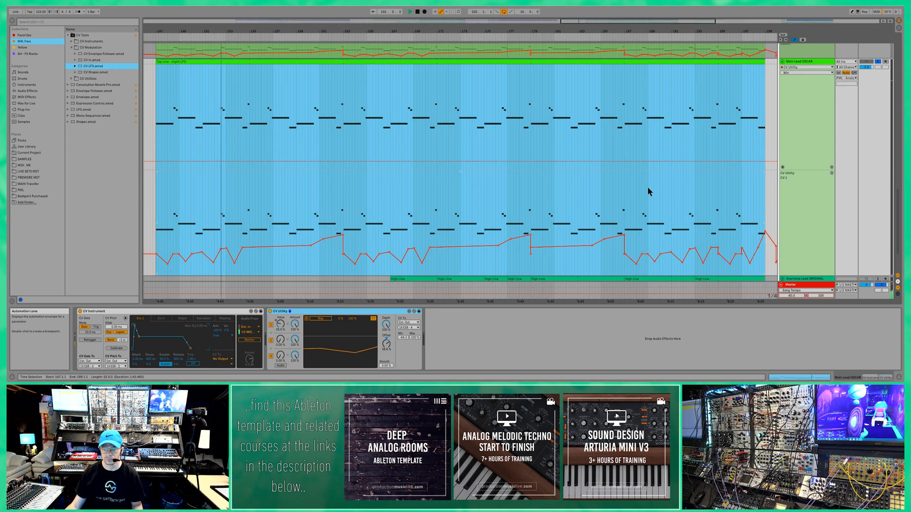
left_click(305, 263)
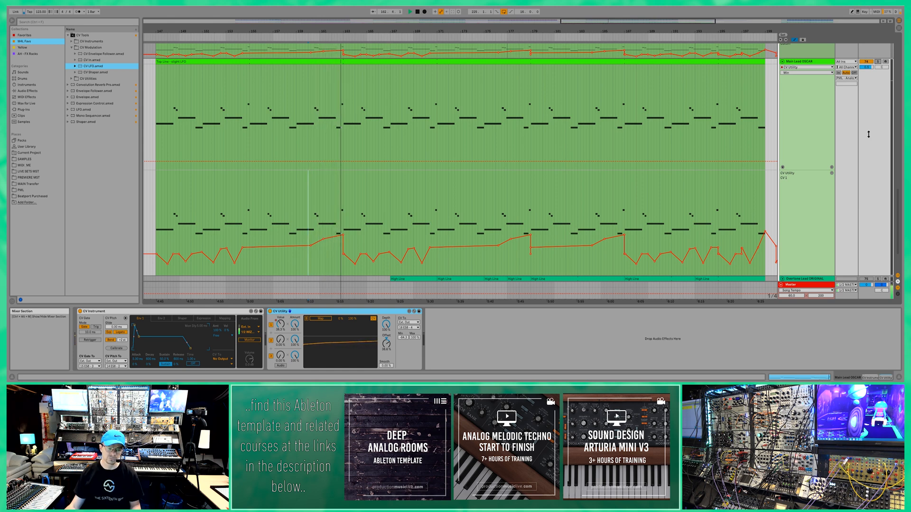
key("space")
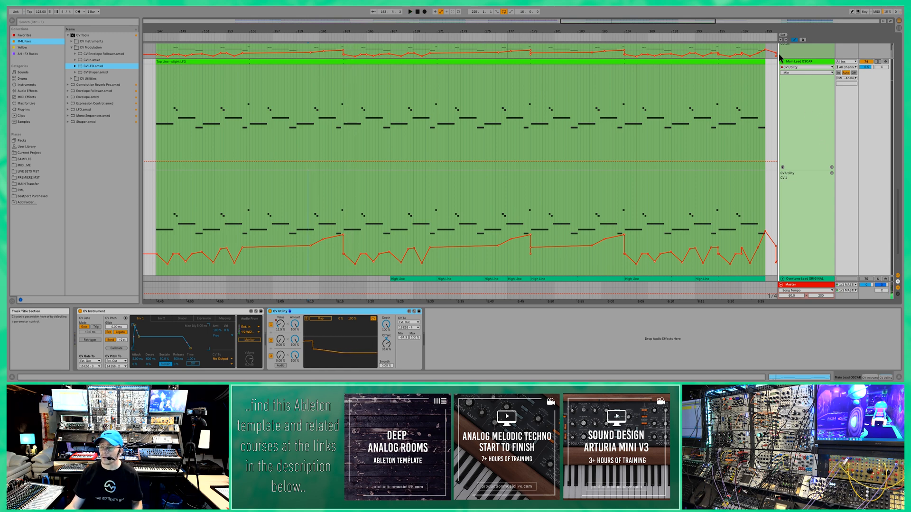
key("x")
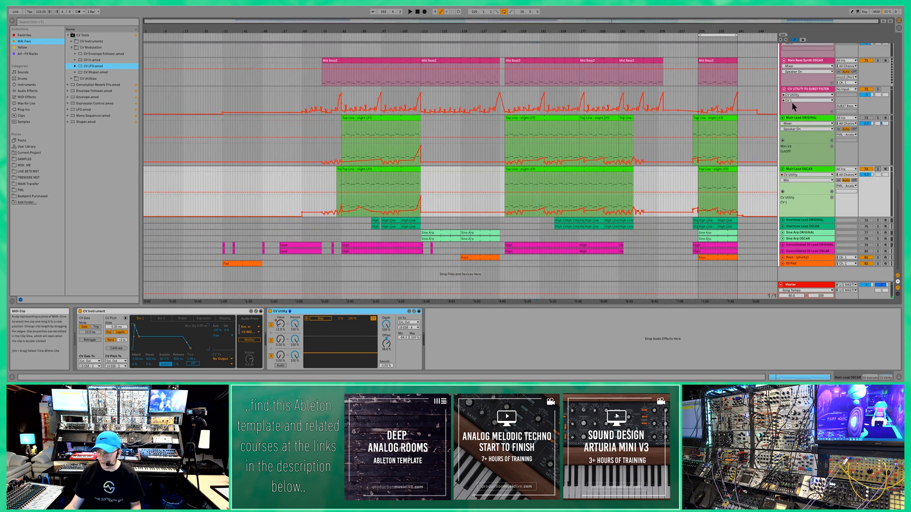
Select the Cutoff automation of Main Lead ORIGINAL from bar 72 to 257 and show the CV Utility device on Main Lead OSCAR for comparison
left_click(796, 118)
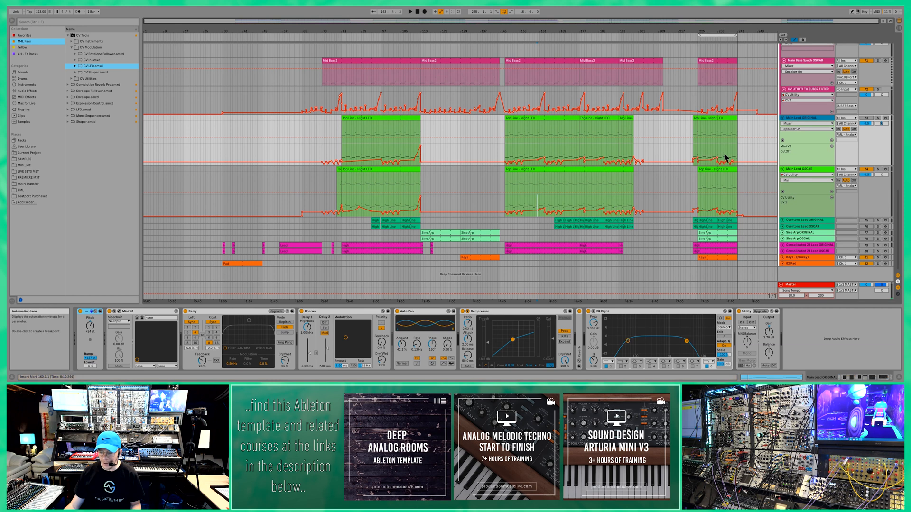
left_click_drag(319, 151, 774, 154)
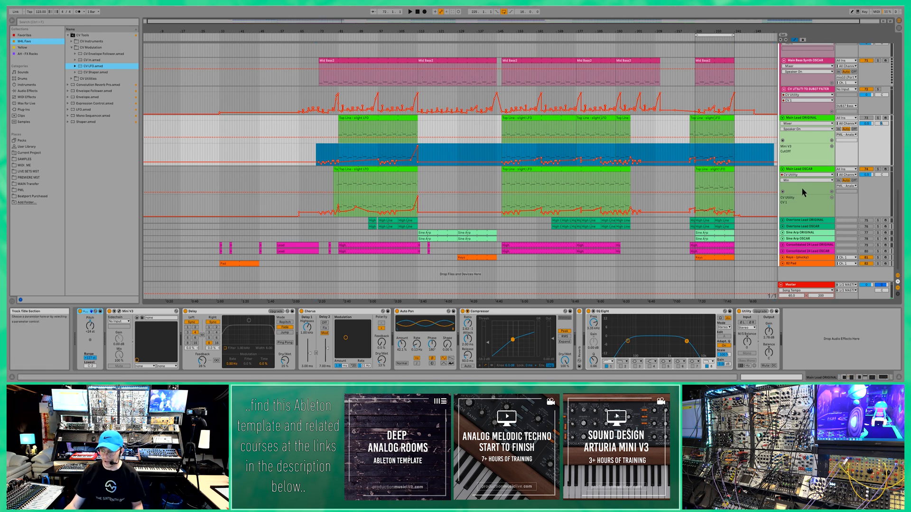
left_click(799, 171)
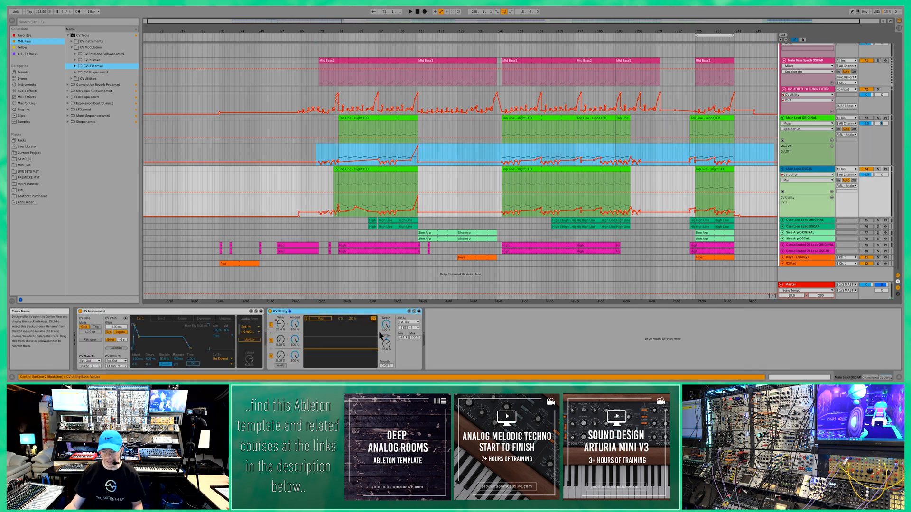
left_click(318, 313)
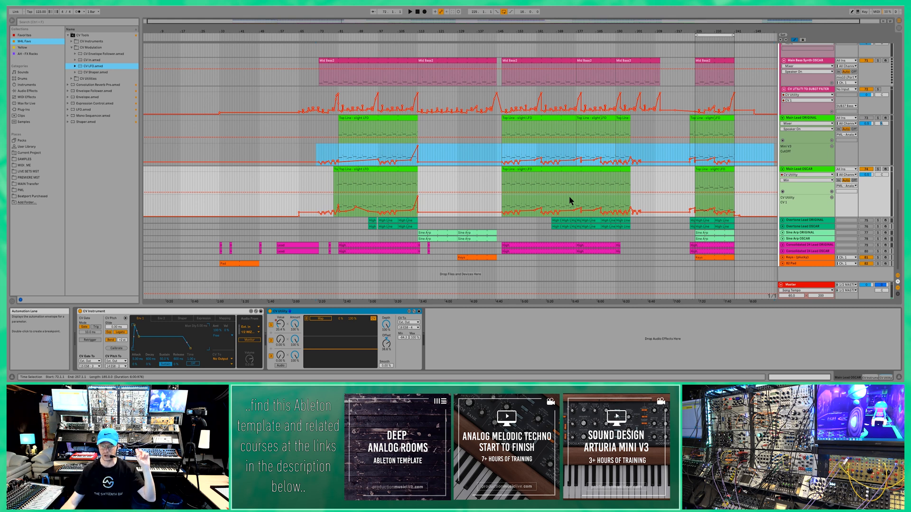
Delete the Main Lead ORIGINAL track and select the CV Instrument device on Main Lead OSCAR
left_click(807, 119)
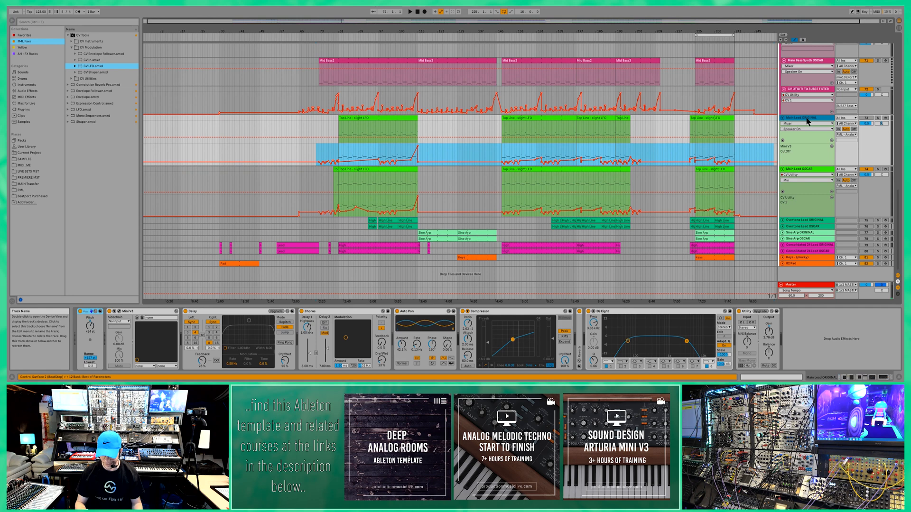
key("Delete")
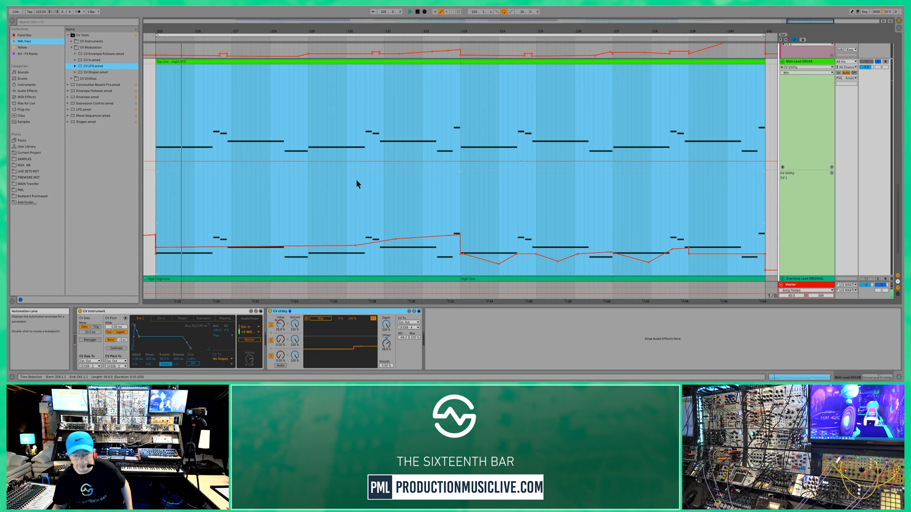
left_click(124, 313)
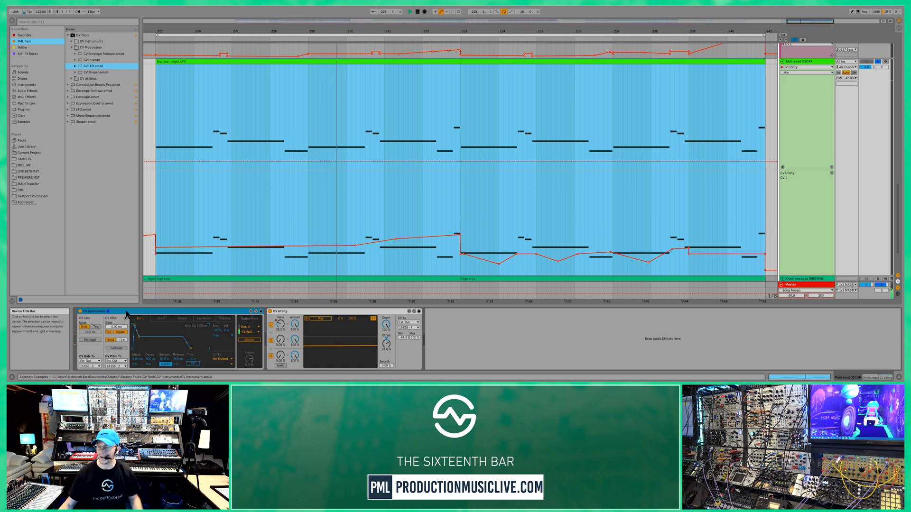
Unfold and select the Sine Arp ORIGINAL track, stop playback and return to the arrangement overview
key("x")
scroll(477, 241, "down", 3)
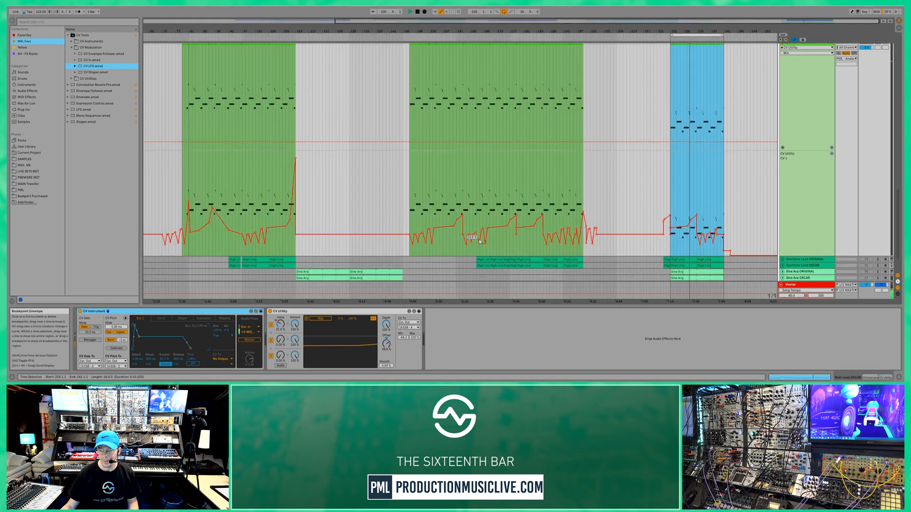
scroll(756, 218, "down", 4)
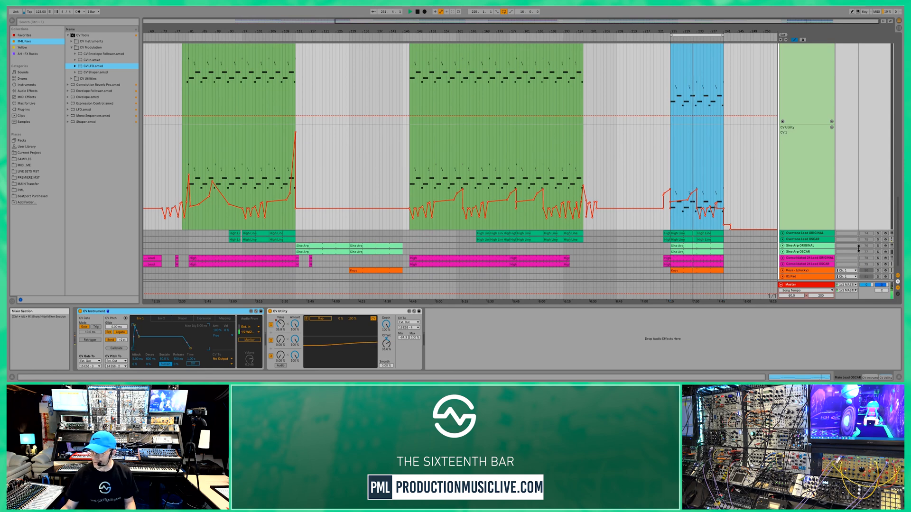
left_click(782, 245)
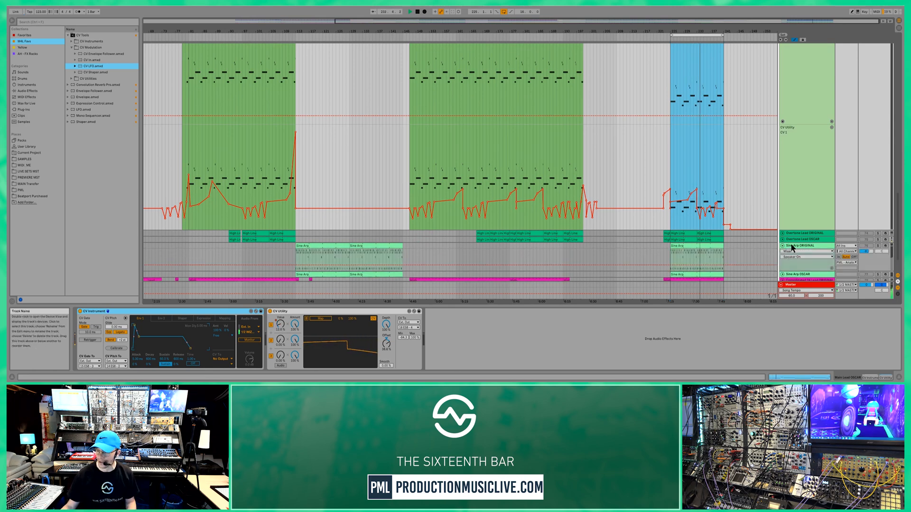
left_click(791, 247)
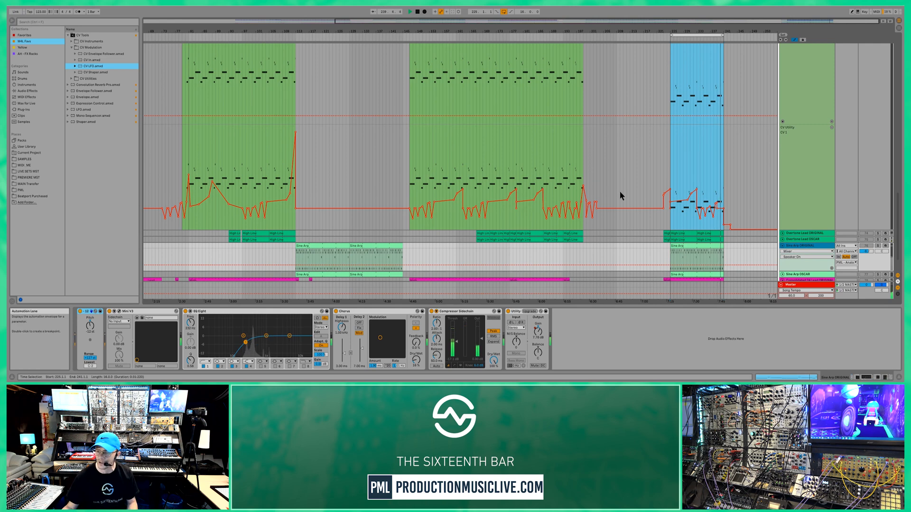
scroll(619, 191, "up", 3)
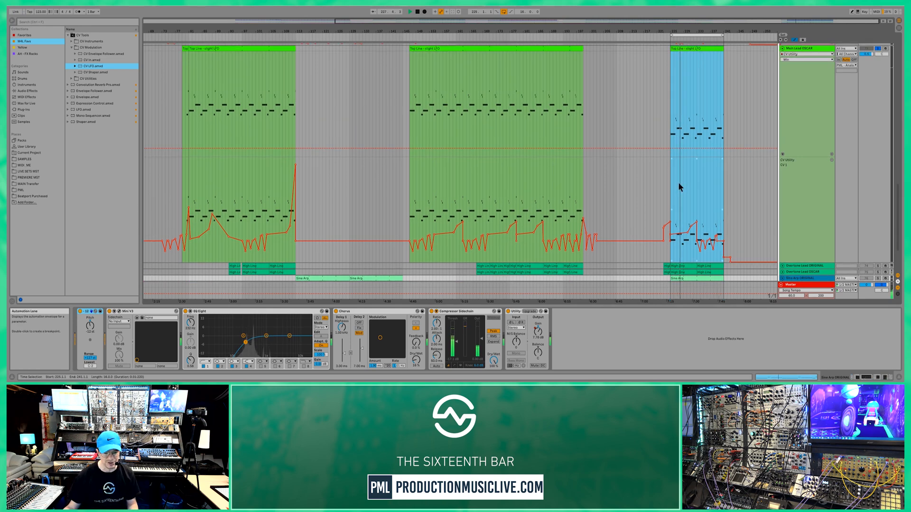
scroll(692, 185, "down", 2)
scroll(694, 183, "down", 2)
key("space")
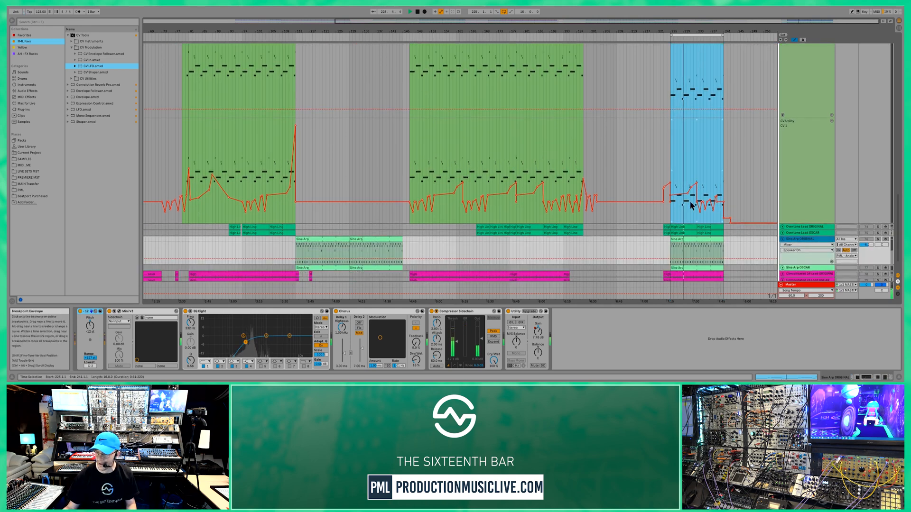
key("z")
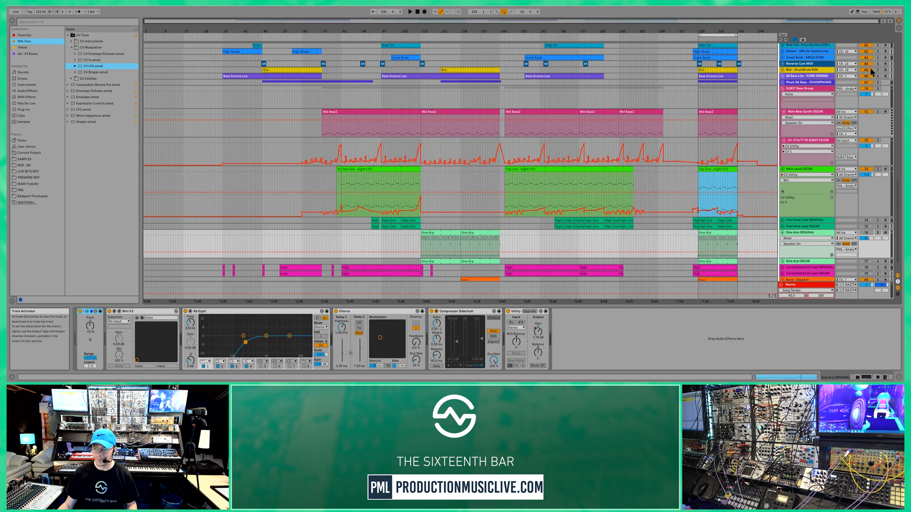
Play the hardware version from the Main Lead OSCAR clip at bar 147 and again from bar 97
left_click(521, 178)
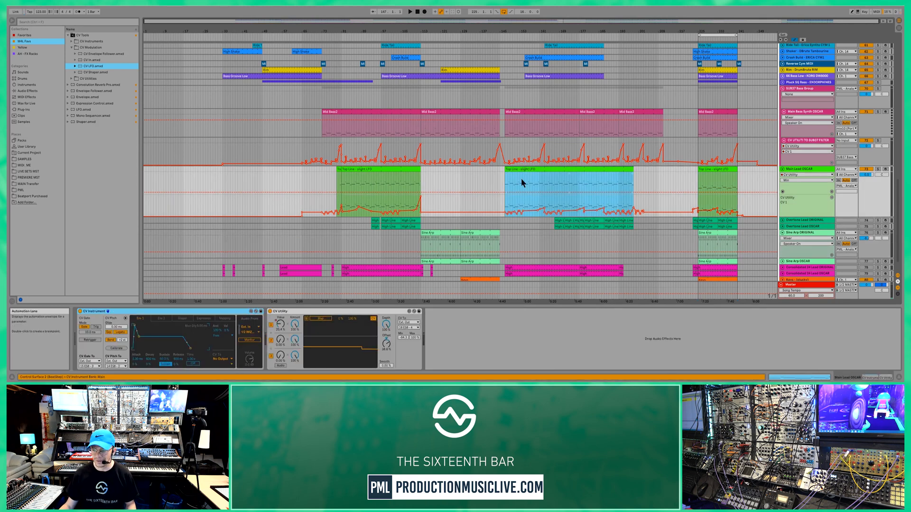
key("space")
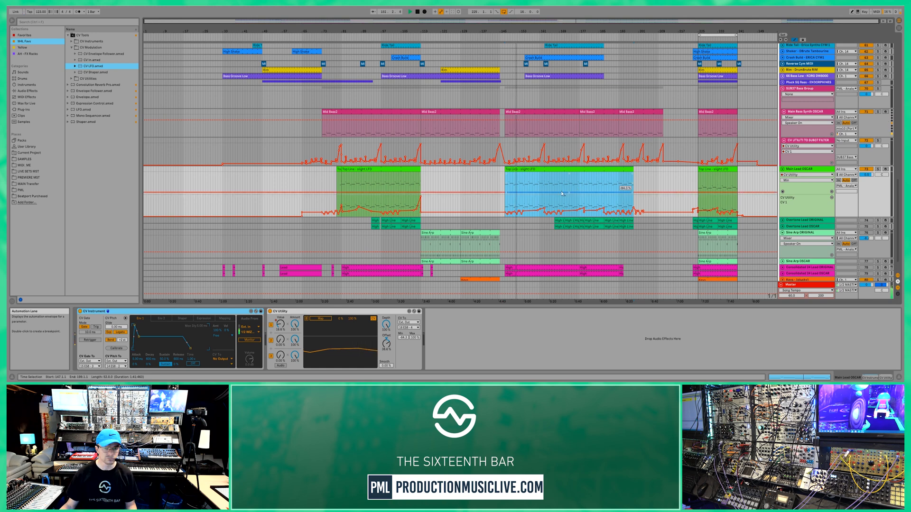
scroll(565, 182, "down", 2)
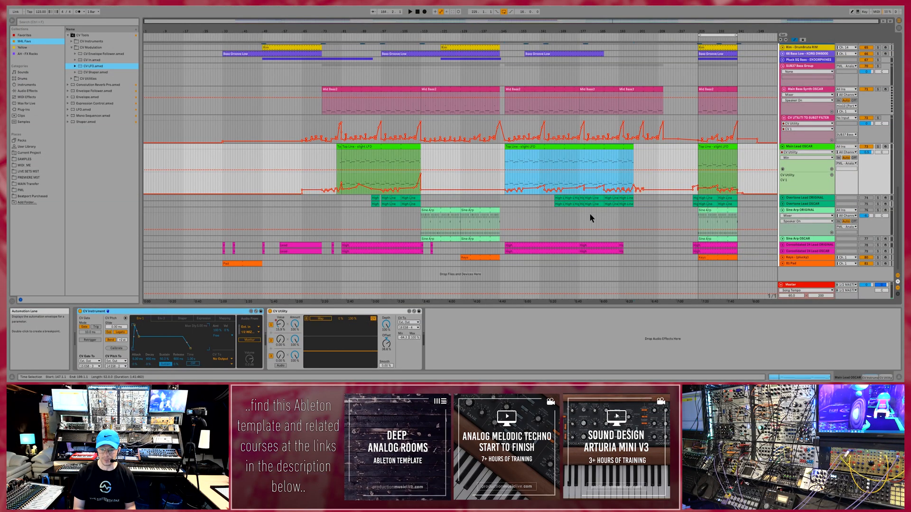
left_click(382, 163)
key("space")
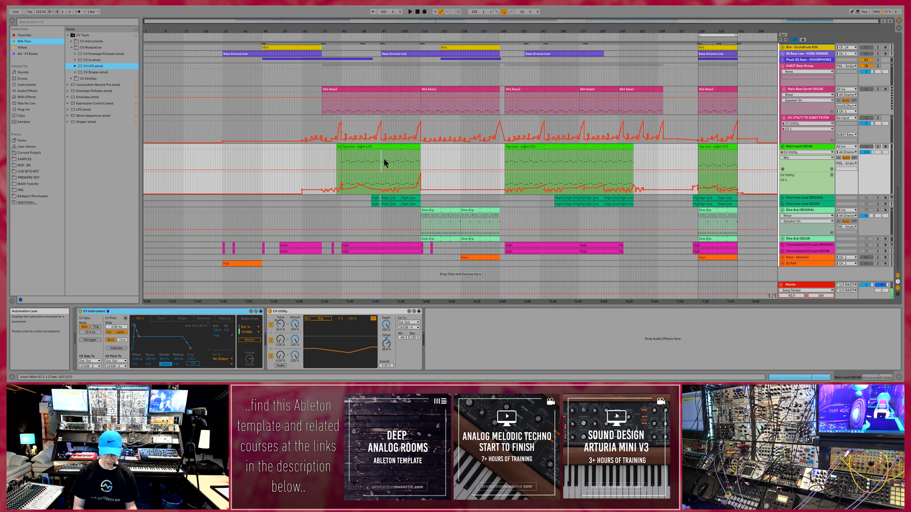
key("space")
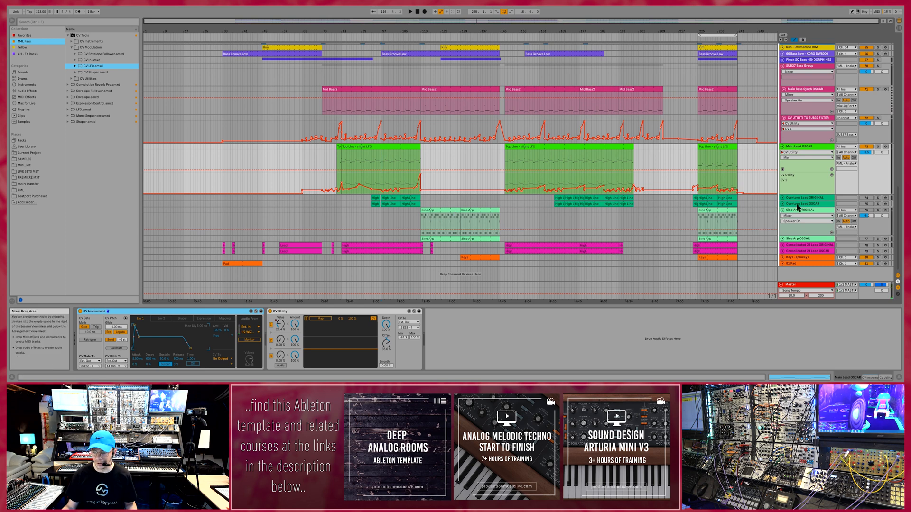
Unfold and solo the consolidated lead ORIGINAL track and play it back
left_click(782, 245)
left_click(877, 222)
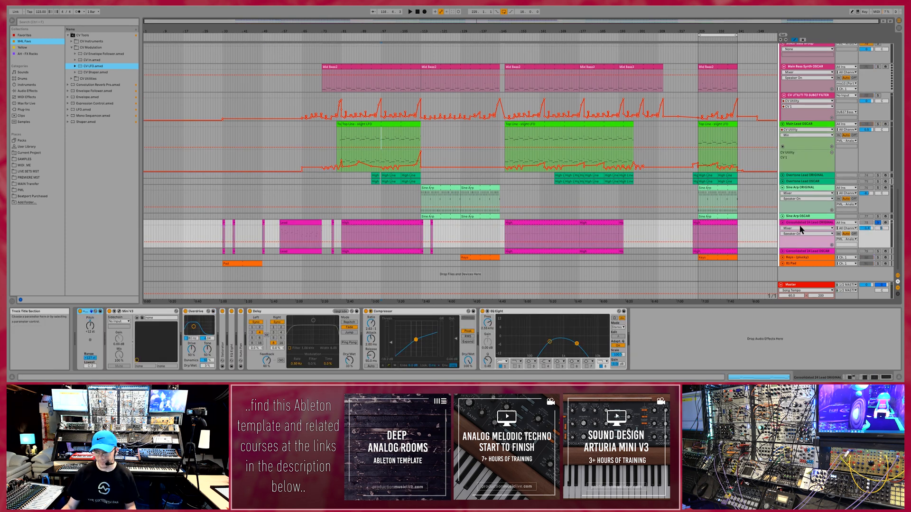
key("space")
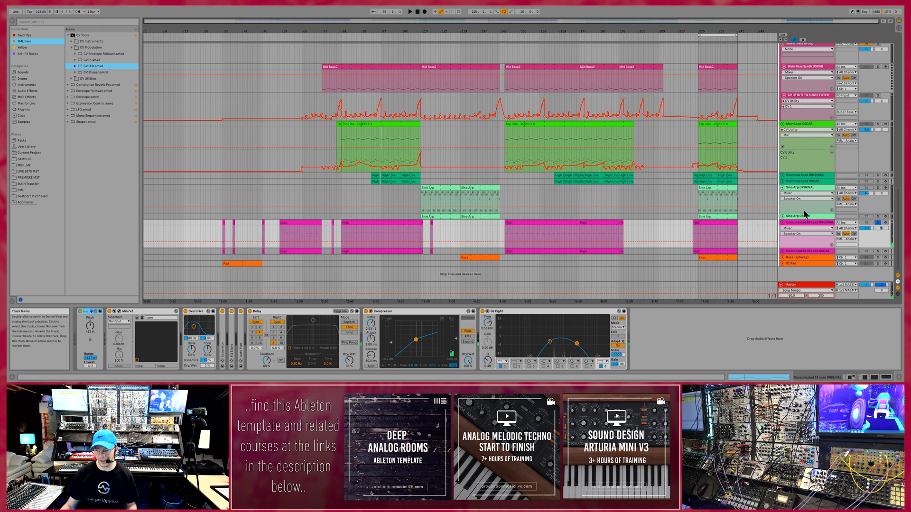
Select the four adjacent Lead tracks below the Keys track in the original template
scroll(804, 212, "up", 10)
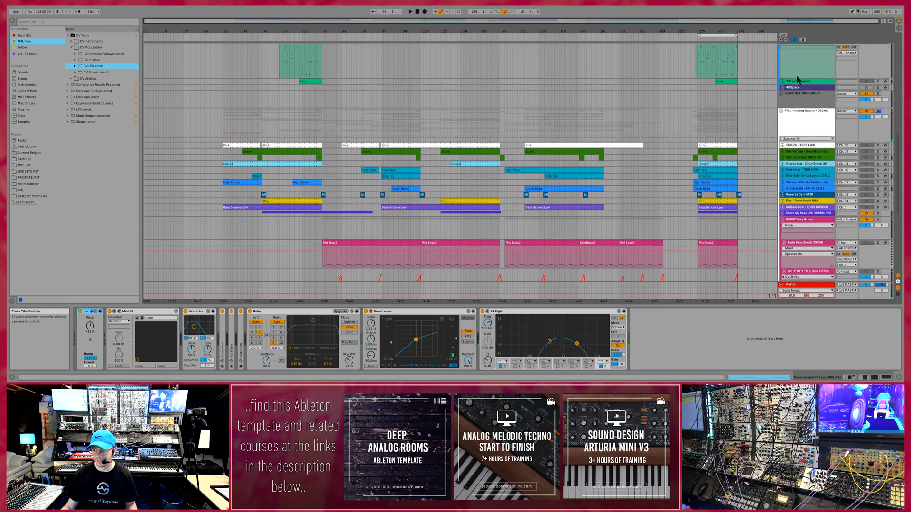
scroll(797, 83, "up", 5)
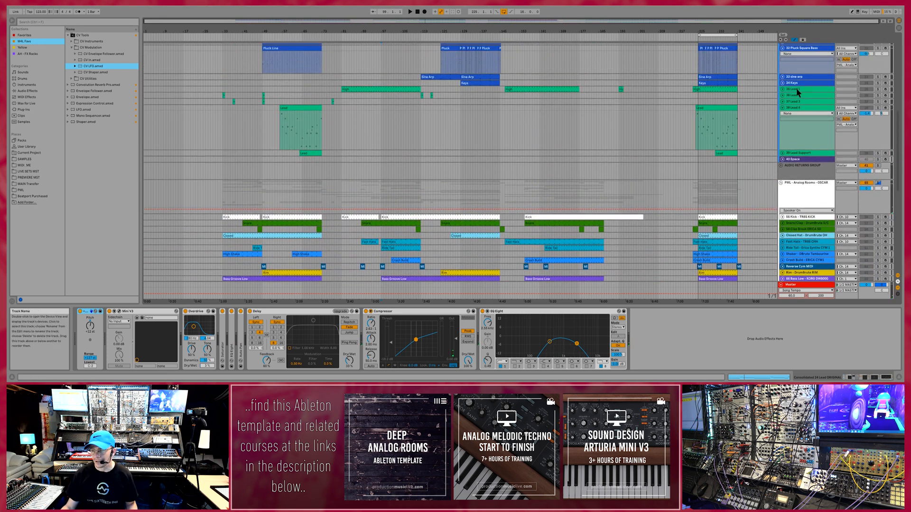
left_click(797, 90)
left_click(798, 108, "shift")
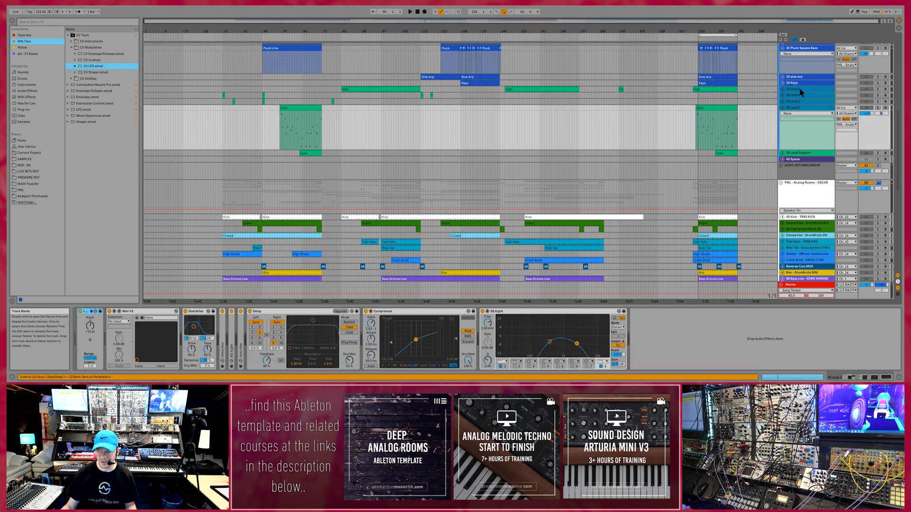
Show the Mini V3 preset used by the original lead, close its window and return to the OSCAR track group
left_click(119, 312)
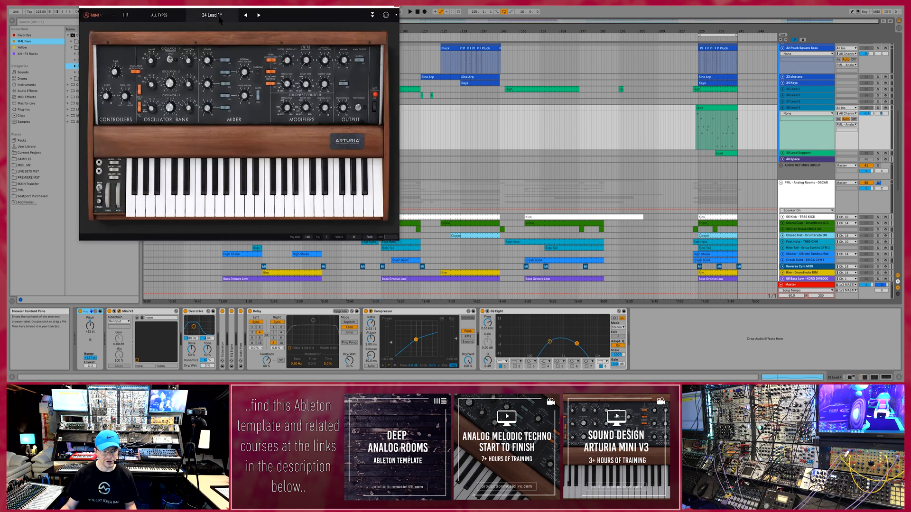
left_click(397, 8)
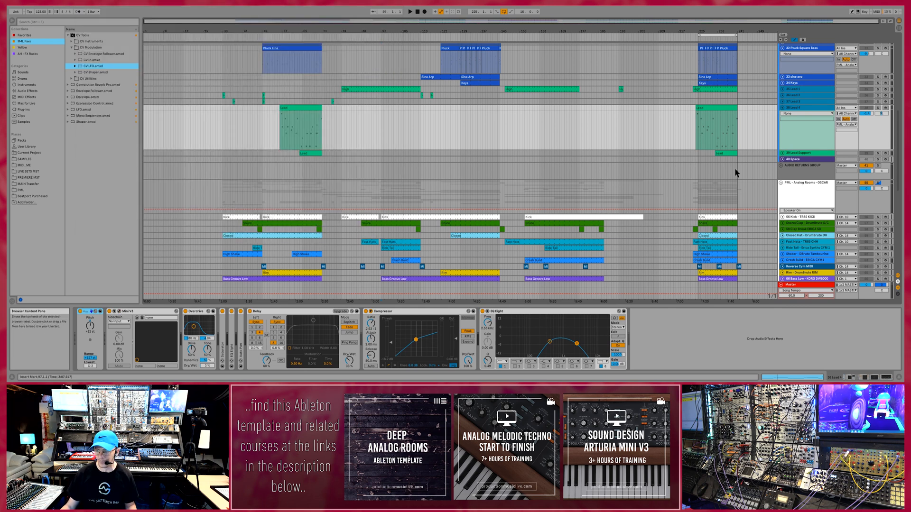
scroll(785, 107, "down", 5)
scroll(791, 108, "down", 15)
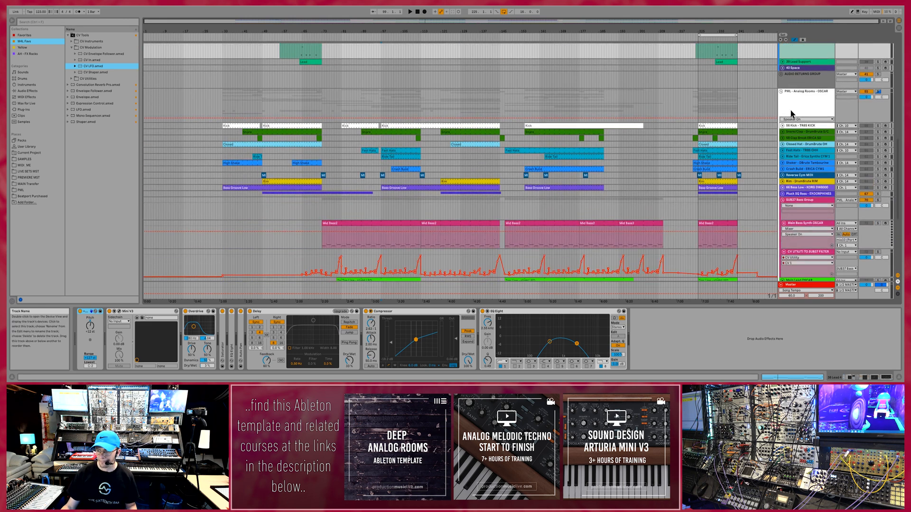
Unfold the four adjacent Lead tracks in the original template to show their separate clips
scroll(791, 122, "down", 2)
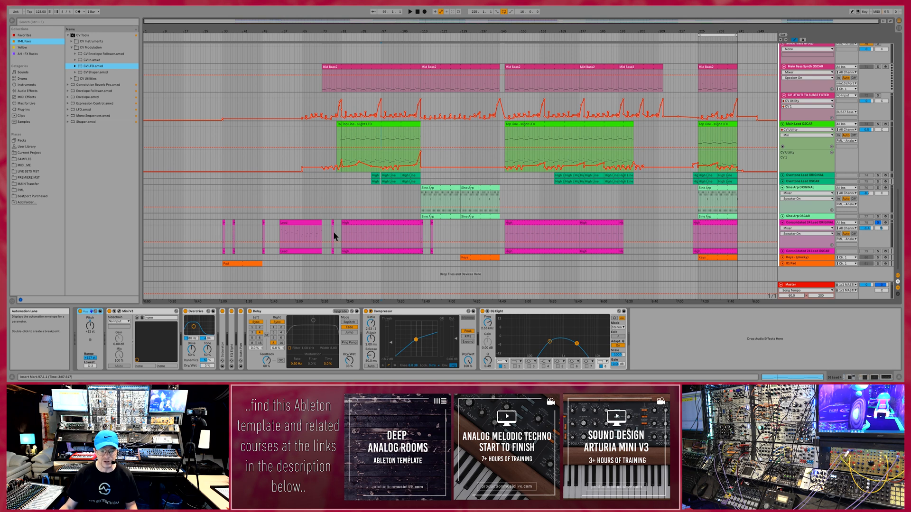
scroll(400, 197, "up", 6)
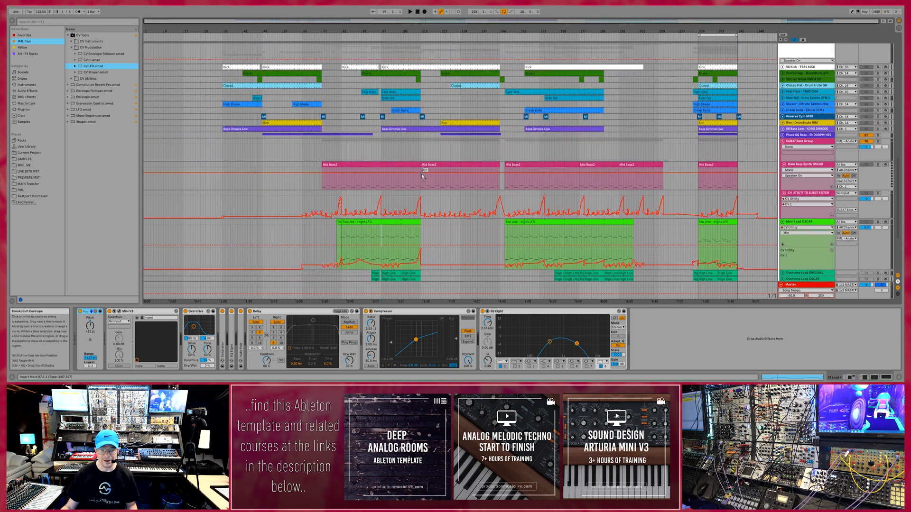
scroll(422, 178, "up", 4)
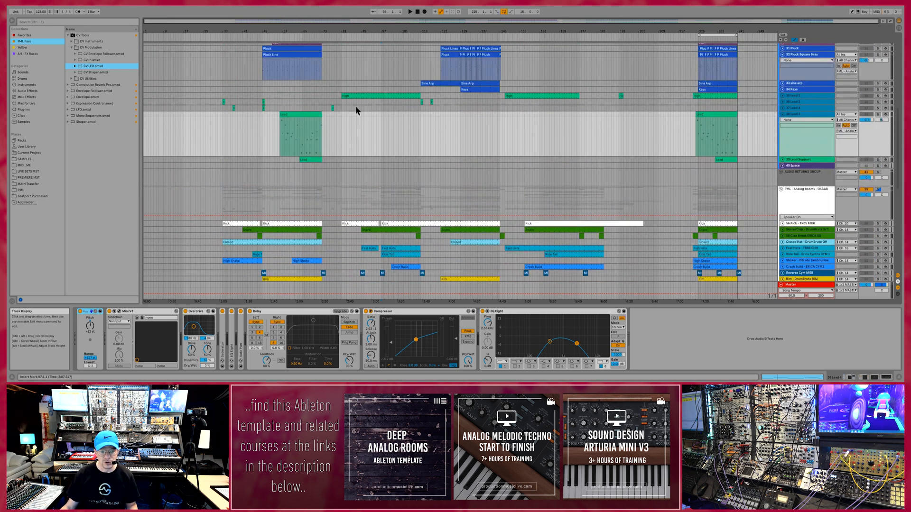
left_click(782, 96)
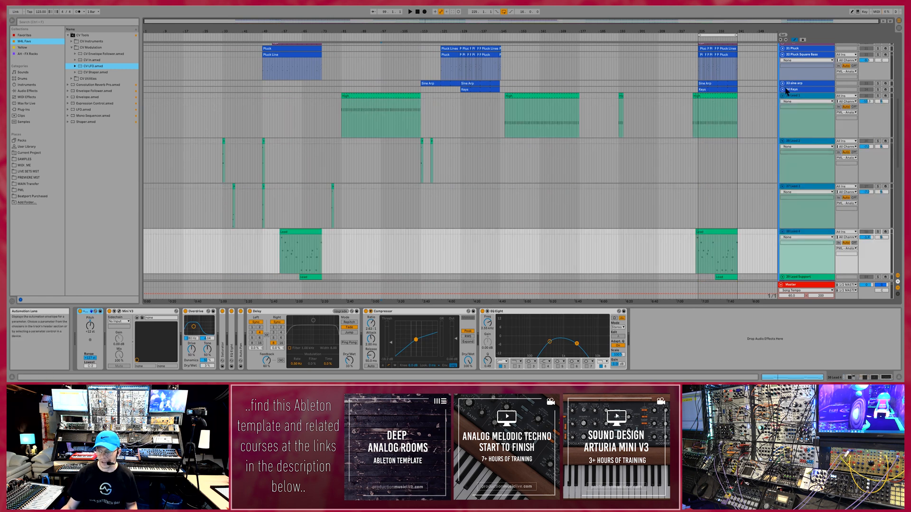
Play the consolidated lead ORIGINAL track from bar 97 and again from its short clip at bar 77
scroll(766, 161, "down", 10)
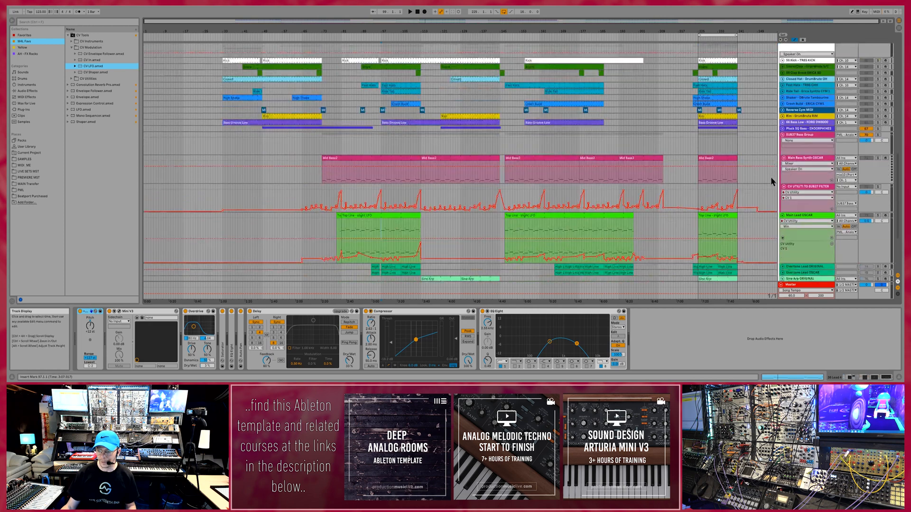
scroll(773, 180, "down", 5)
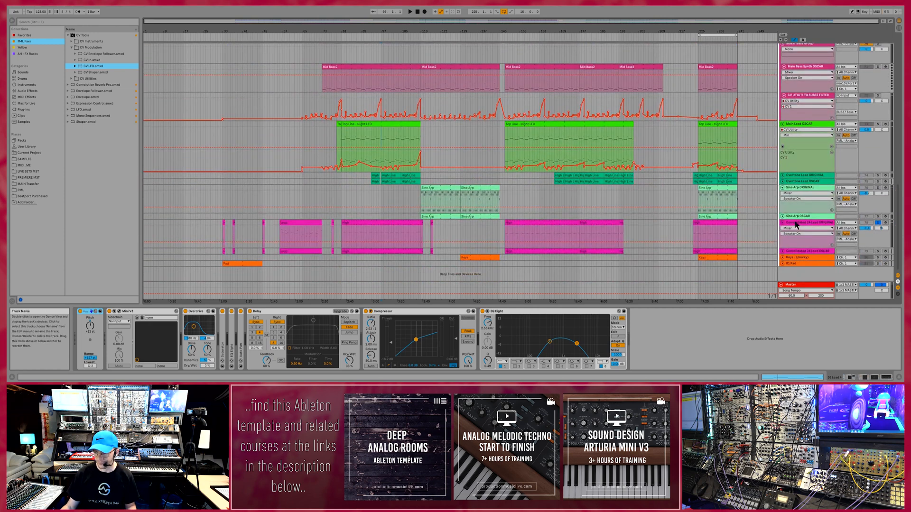
left_click(796, 223)
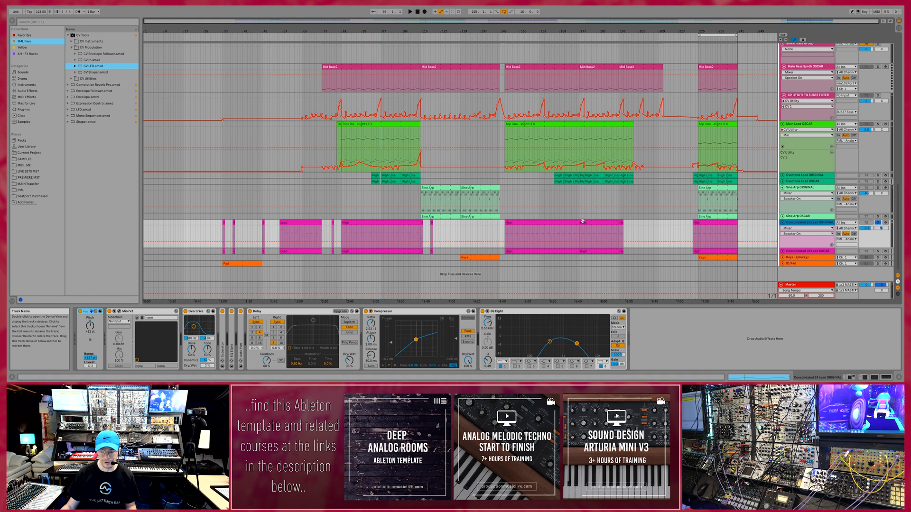
left_click(381, 282)
key("space")
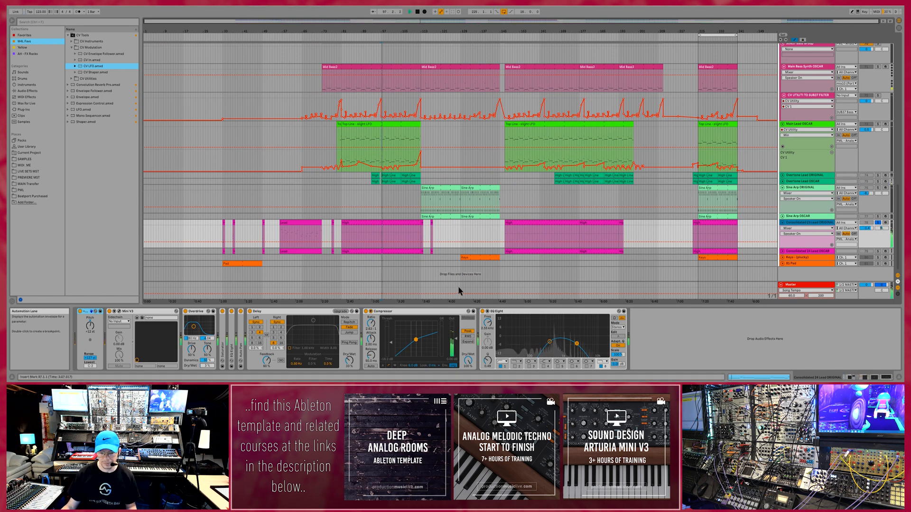
left_click(333, 237)
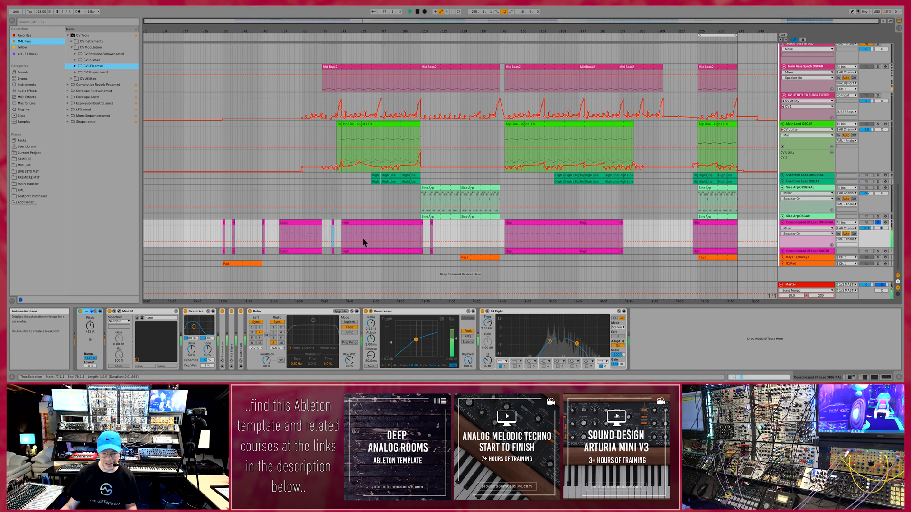
Fold the consolidated lead ORIGINAL track, unfold the OSCAR version and loop its long Lead clip ahead of the bar 77 clip
left_click(782, 222)
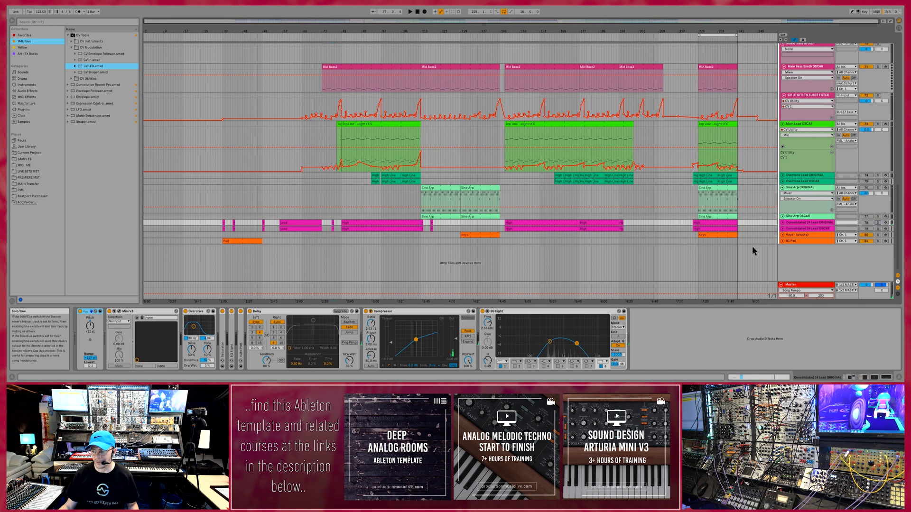
left_click(782, 228)
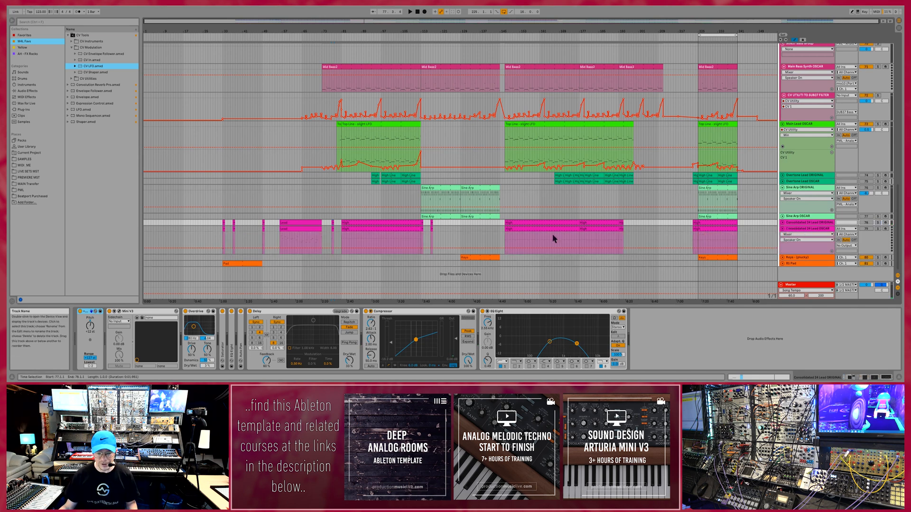
left_click(300, 230)
key("ctrl+l")
key("space")
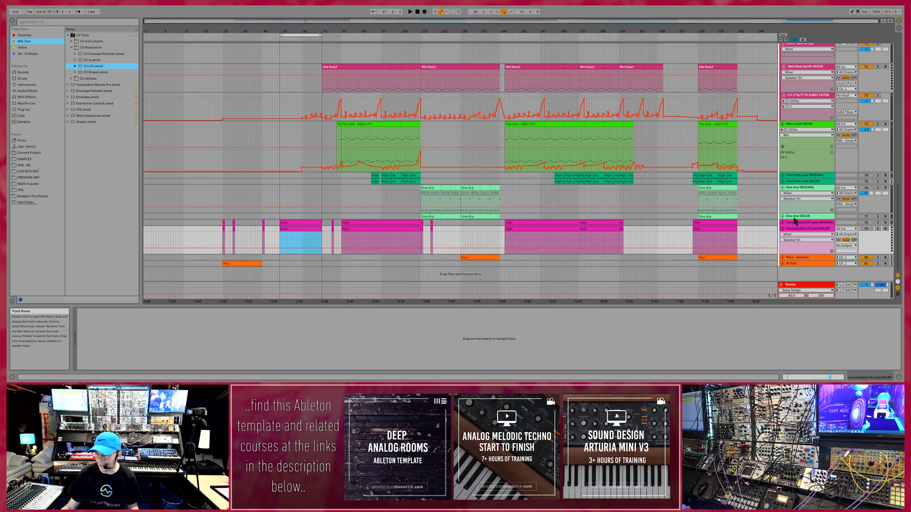
Load CV Instrument from CV Tools onto the consolidated lead OSCAR track
left_click(822, 223)
left_click(820, 229)
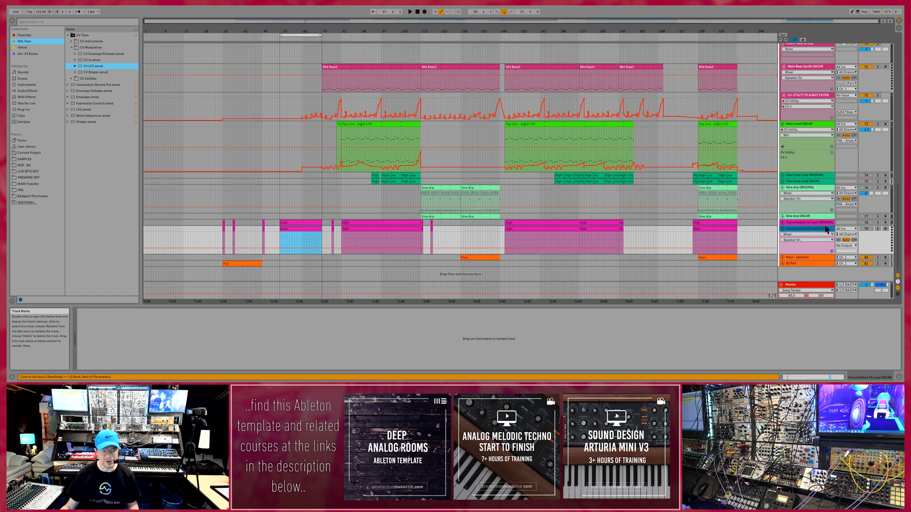
left_click(74, 42)
left_click(94, 47)
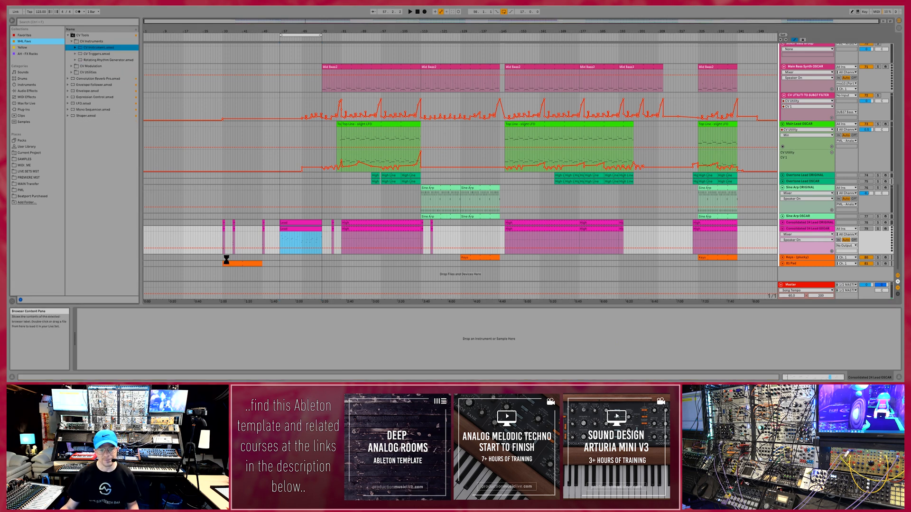
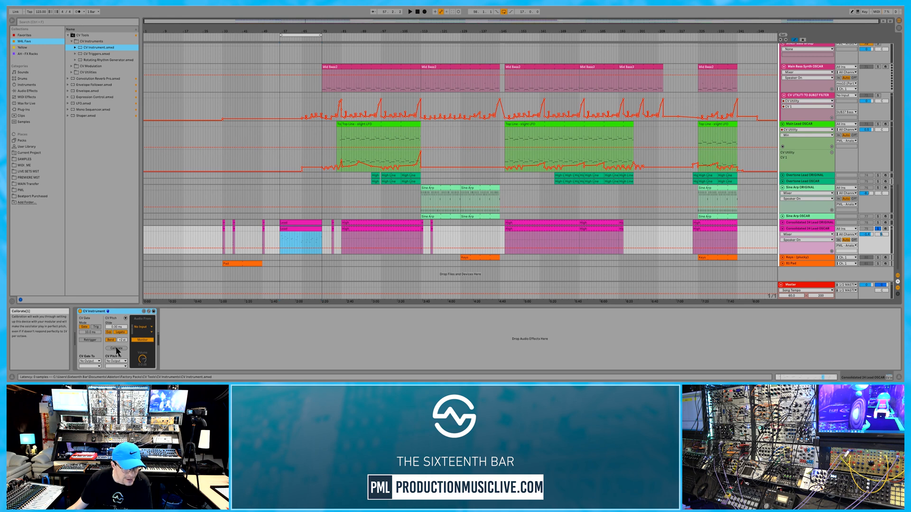
Start the CV Instrument calibration and set its audio source to Ext. In, channel 1/2 WIZARD MST
left_click(117, 349)
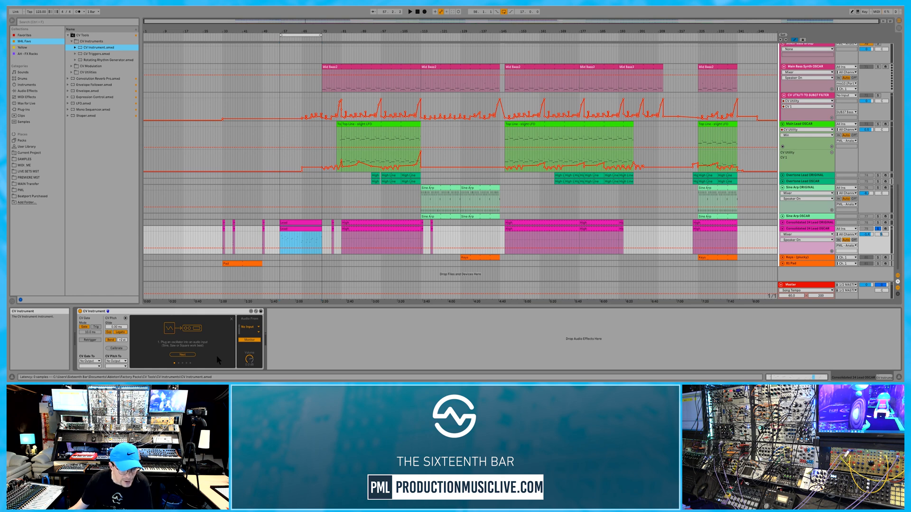
left_click(189, 356)
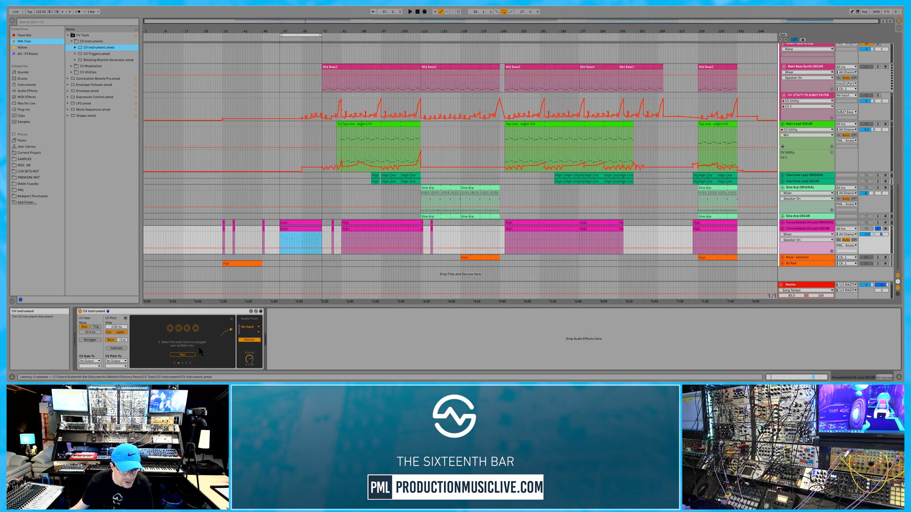
left_click(250, 331)
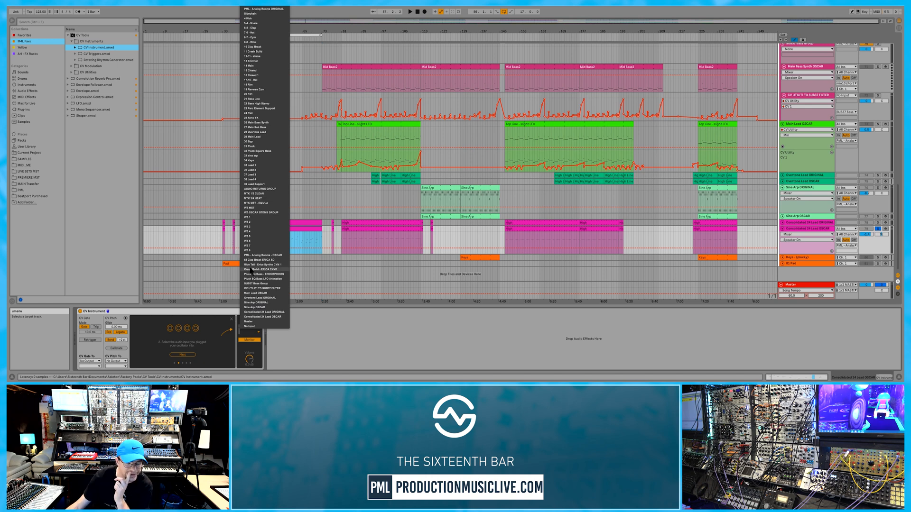
left_click(249, 8)
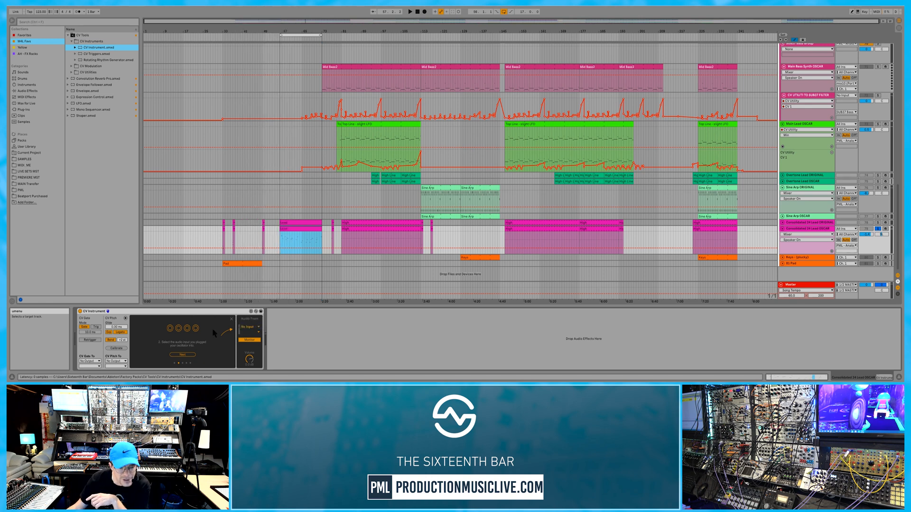
left_click(258, 333)
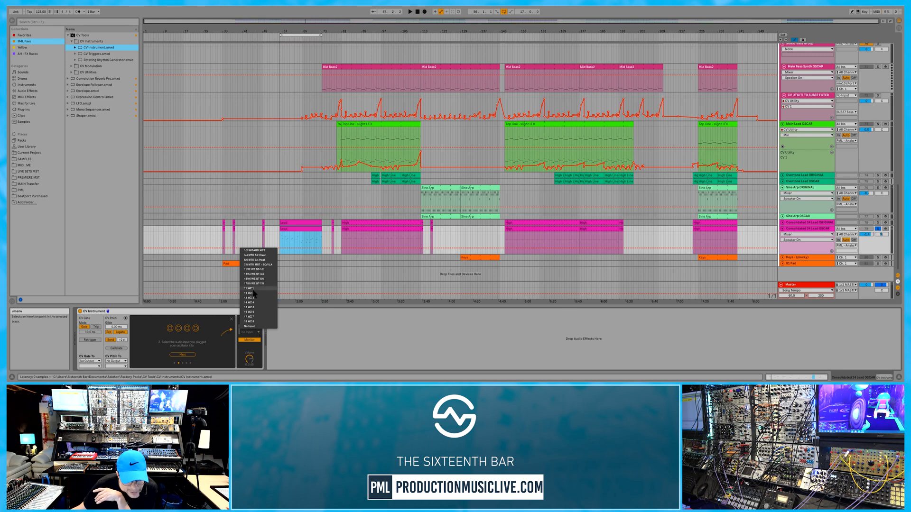
left_click(257, 251)
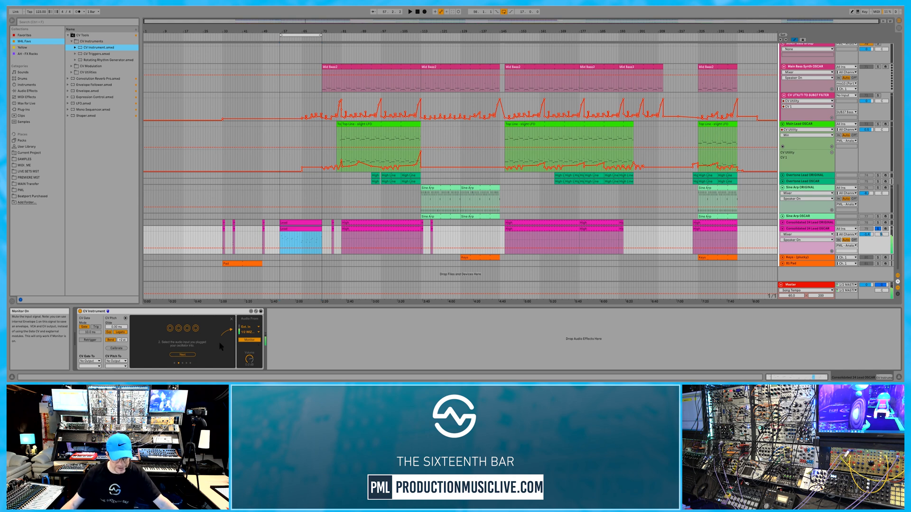
Advance to the pitch output stage of the calibration and route CV Pitch to Ext. Out, DC-coupled output 7
left_click(180, 356)
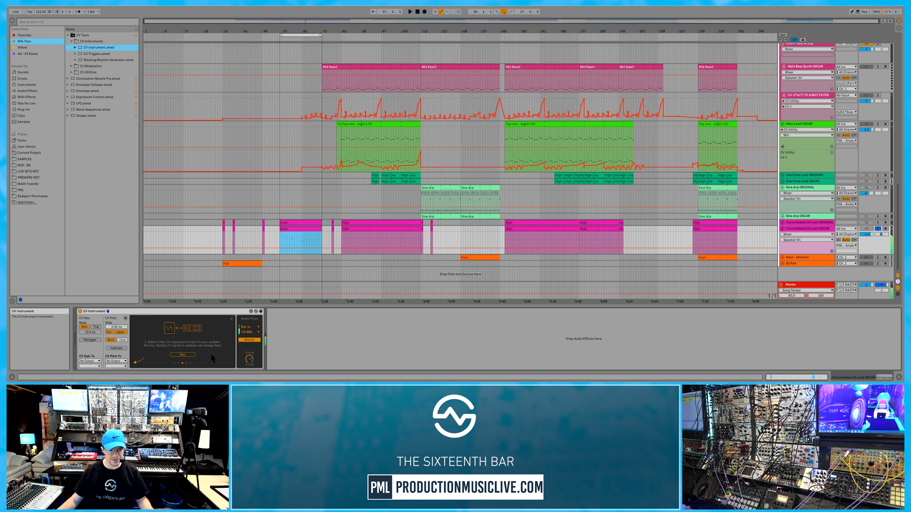
left_click(119, 363)
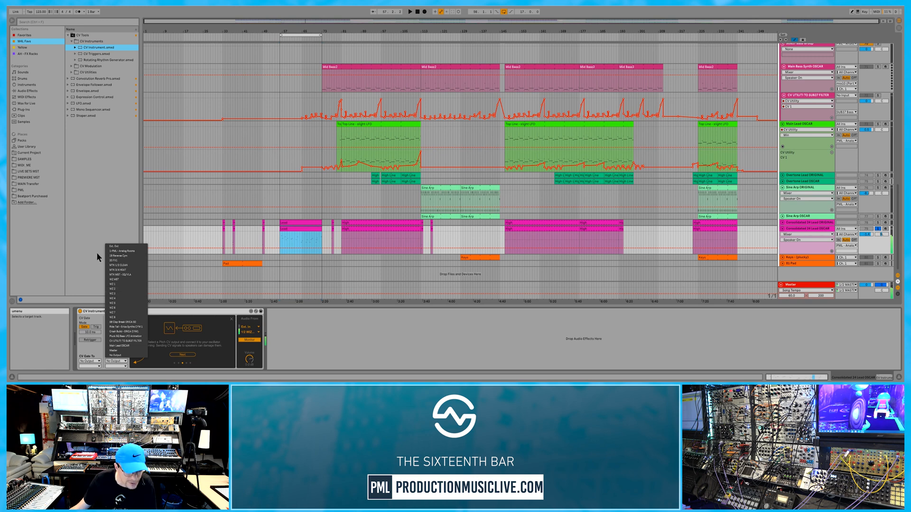
left_click(117, 247)
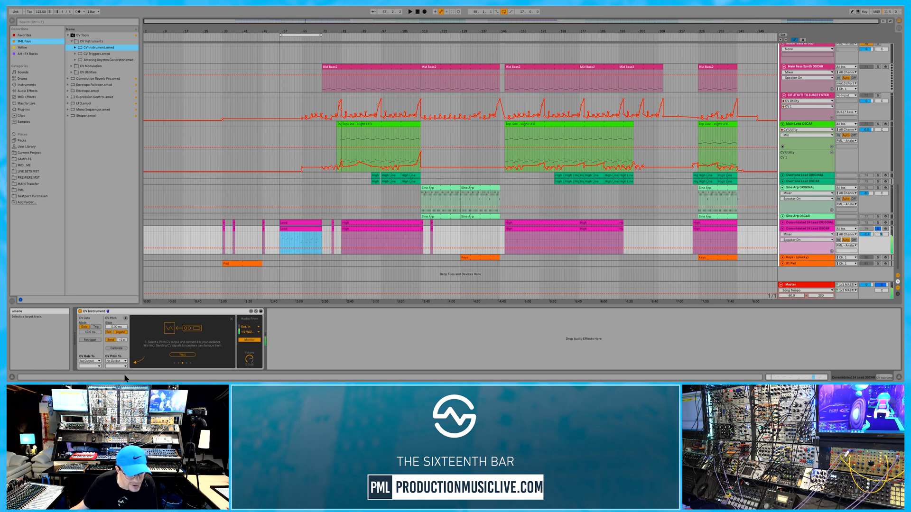
left_click(117, 366)
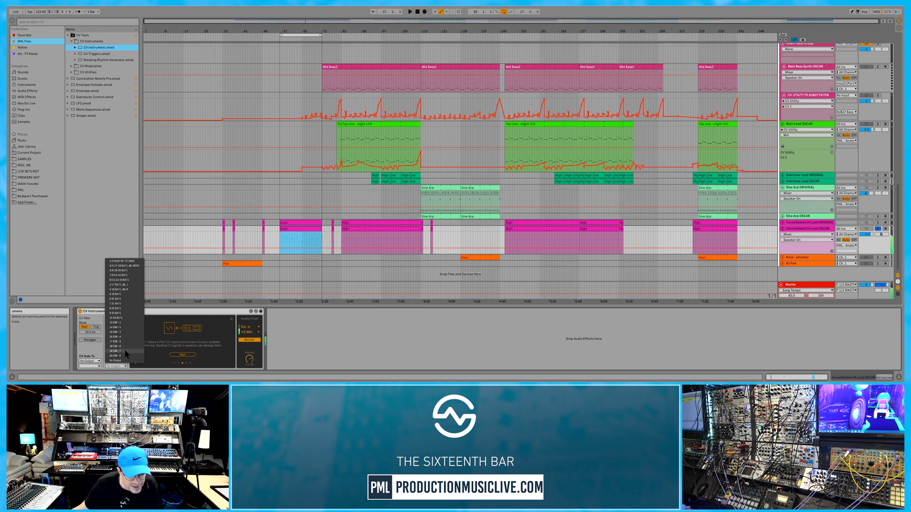
left_click(124, 350)
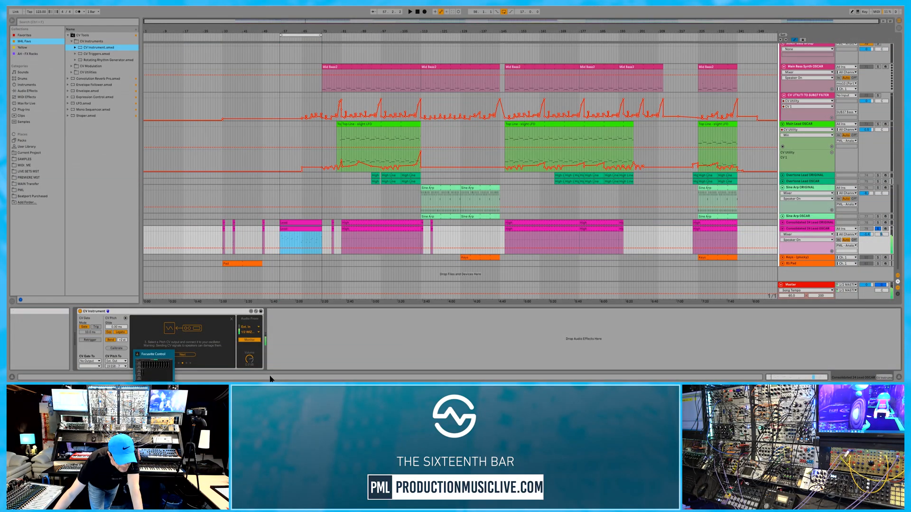
Tune the oscillator to C3, run the CV Instrument pitch calibration and finish it
left_click(186, 356)
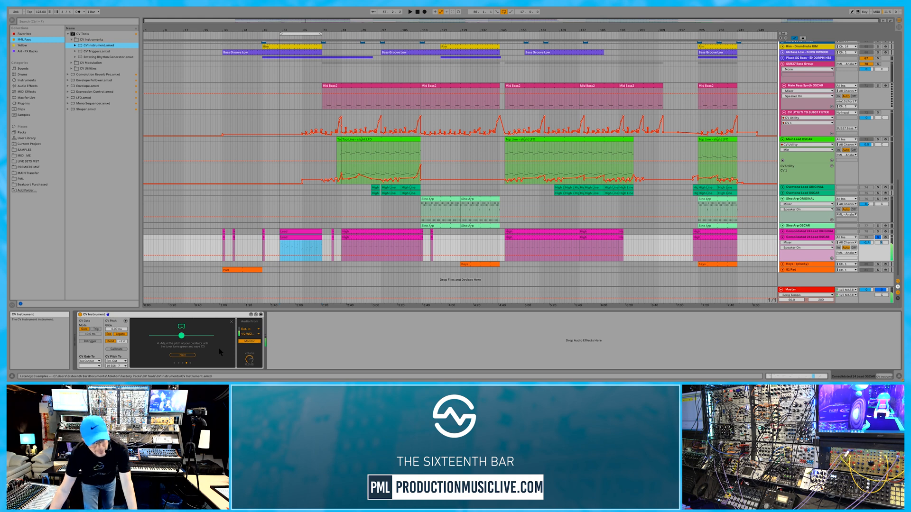
left_click(185, 355)
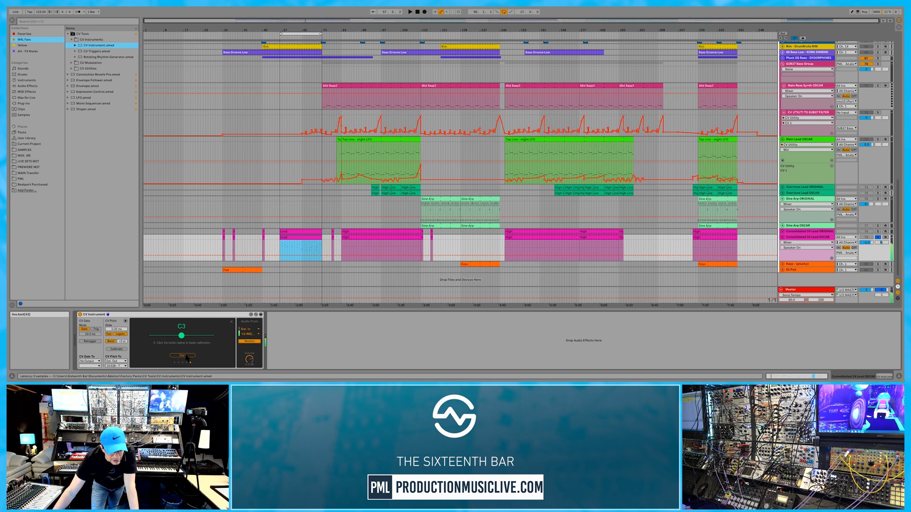
left_click(191, 357)
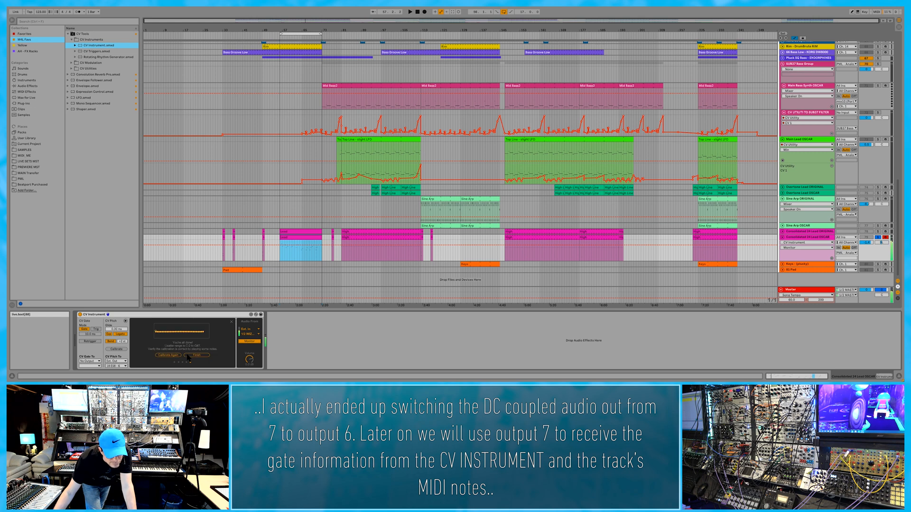
left_click(198, 356)
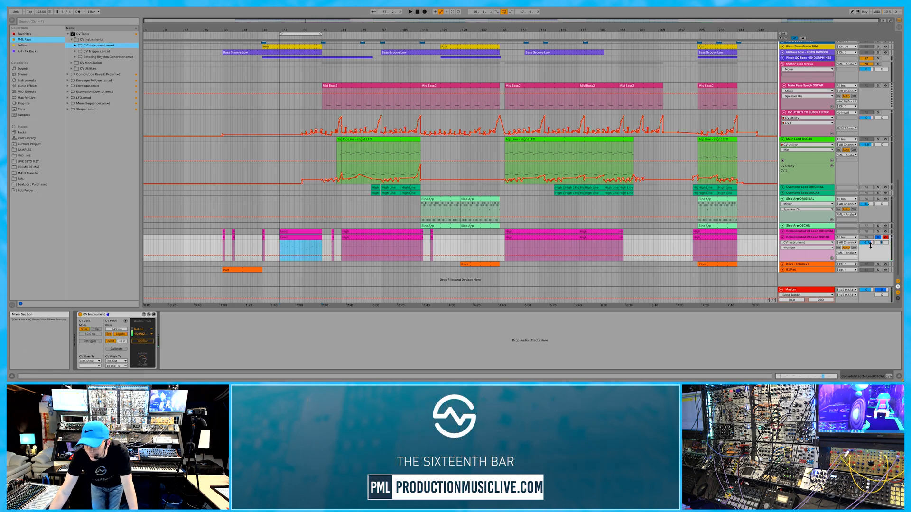
Solo the consolidated lead ORIGINAL track, play the looped clip and unfold the track above its OSCAR version
scroll(870, 245, "up", 10)
scroll(864, 269, "down", 7)
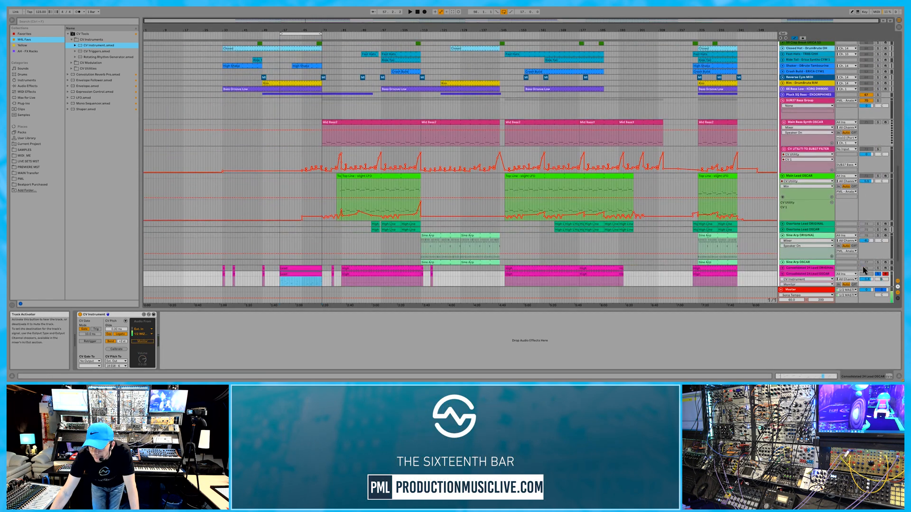
left_click(878, 268)
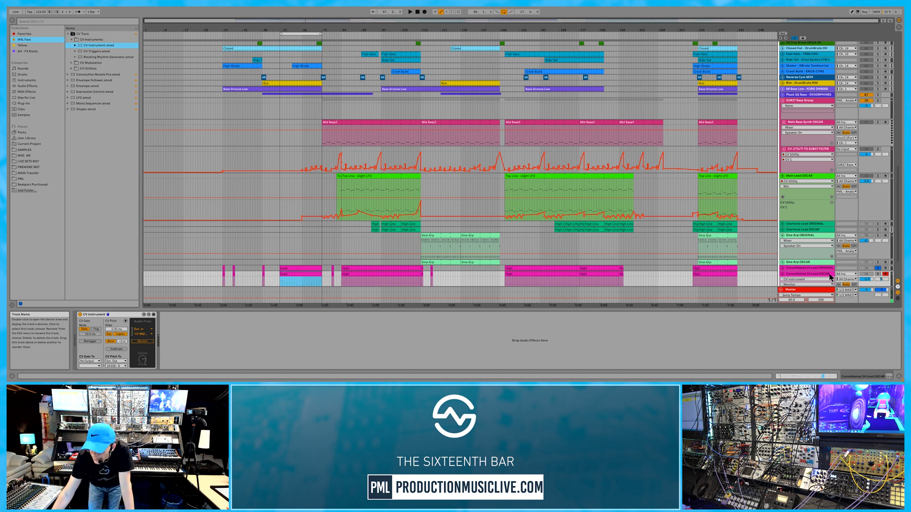
key("space")
left_click(783, 268)
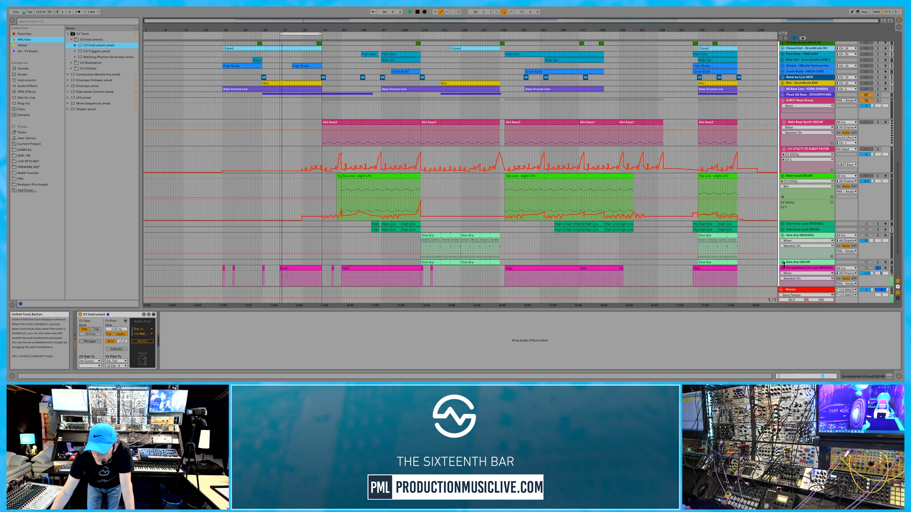
scroll(420, 236, "down", 2)
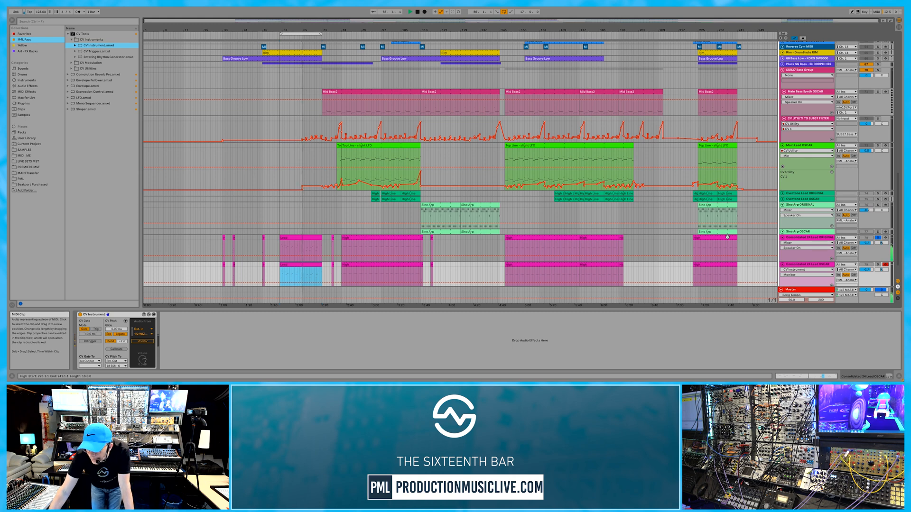
scroll(304, 265, "down", 2)
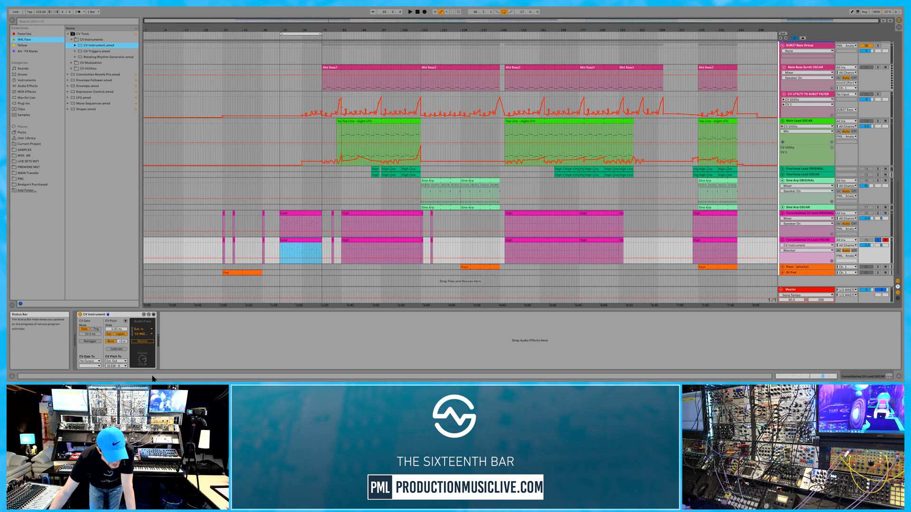
Route the CV Instrument's CV Gate output to Ext. Out
left_click(90, 361)
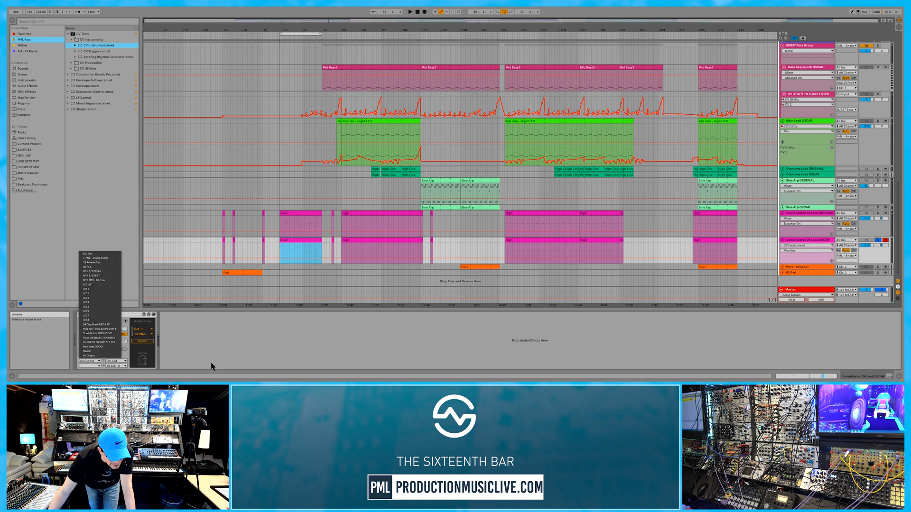
left_click(232, 345)
left_click(89, 362)
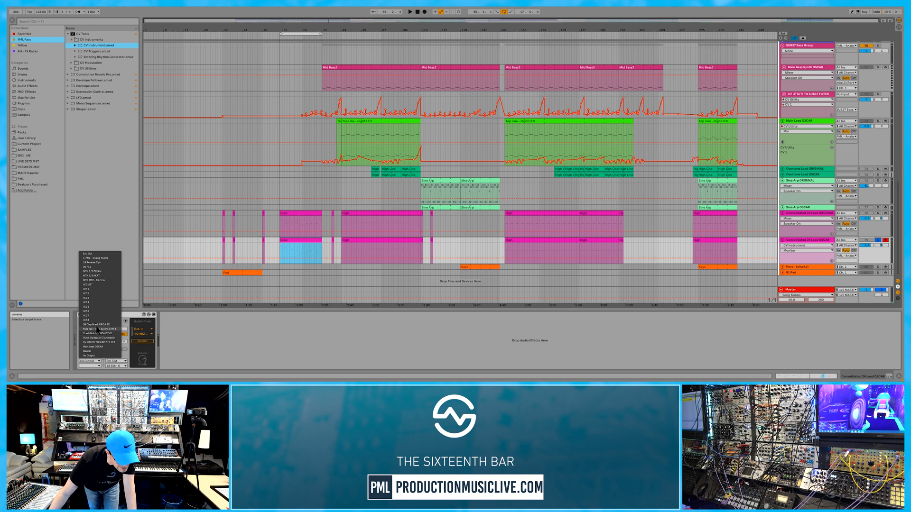
left_click(93, 252)
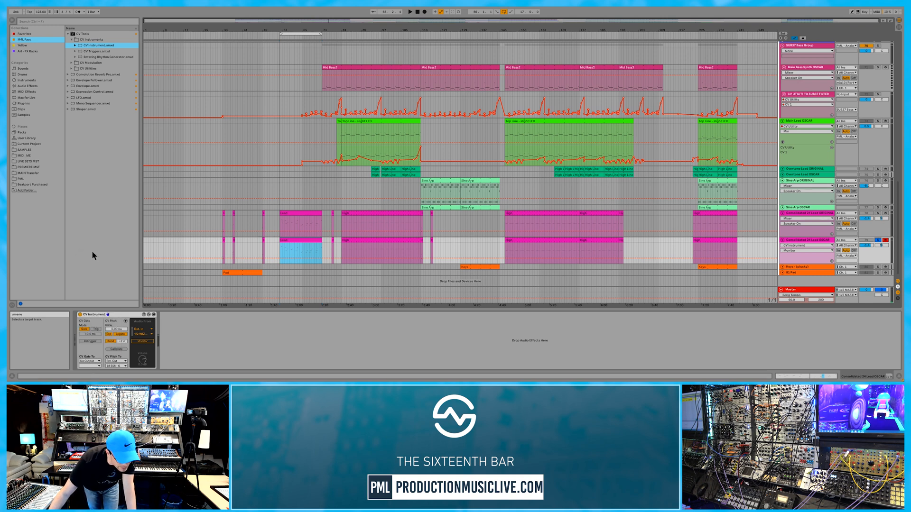
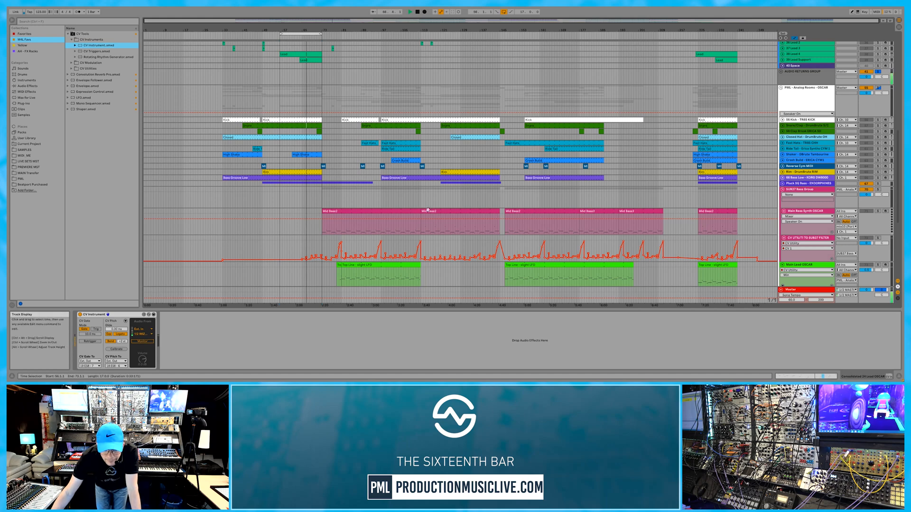
Try slightly shortening all notes in the looped clip of the consolidated lead OSCAR track and play the result
scroll(462, 230, "down", 3)
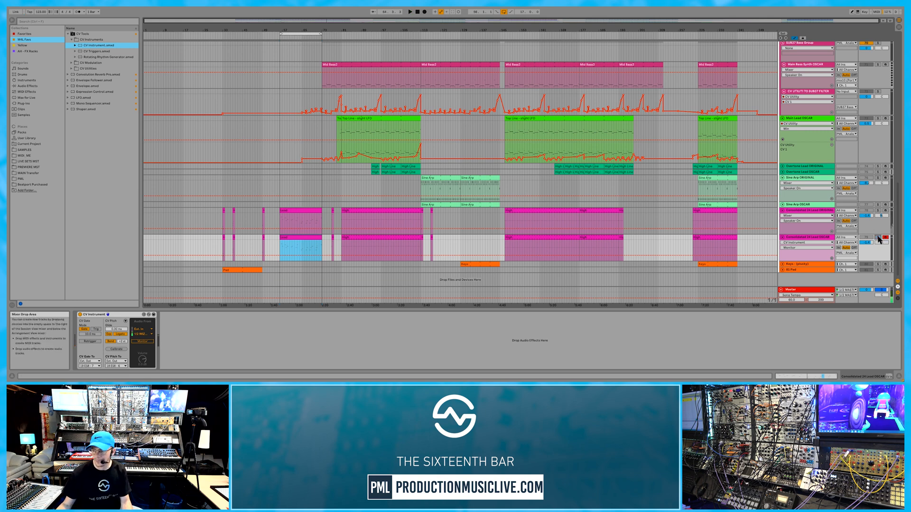
double_click(305, 243)
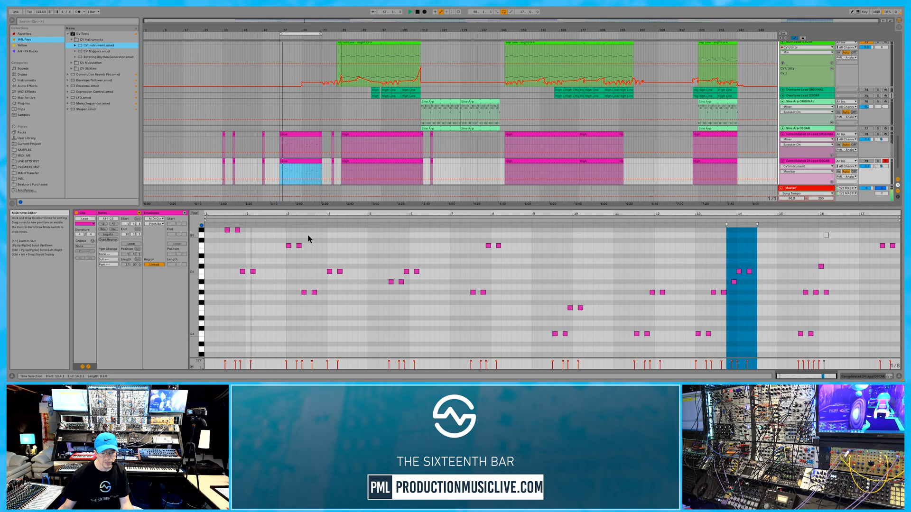
left_click(405, 333)
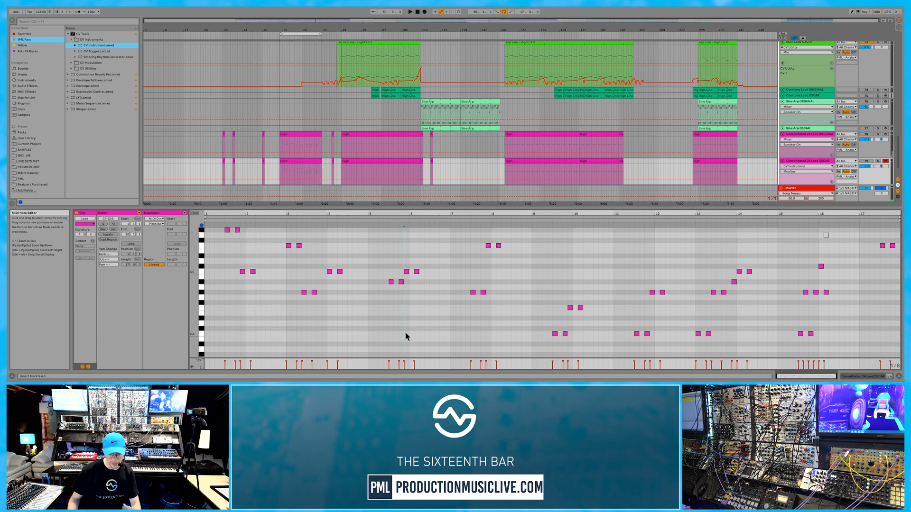
key("ctrl+a")
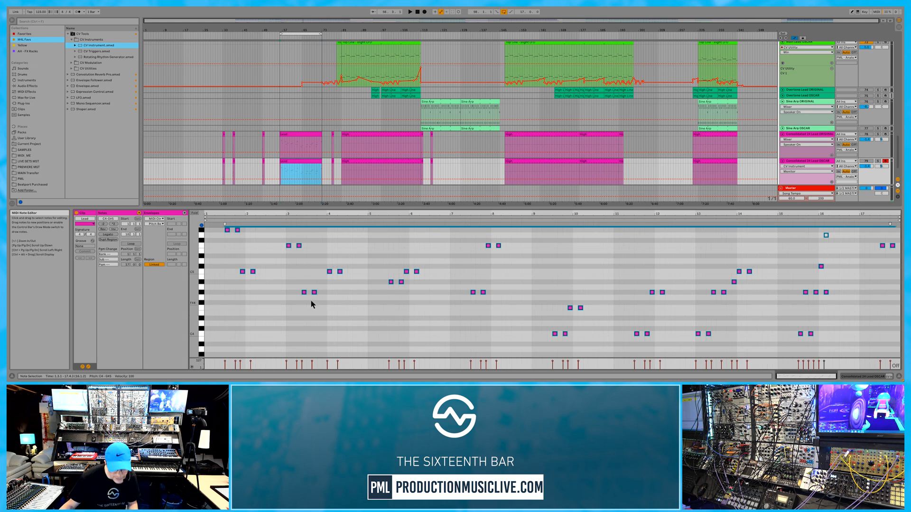
key("plus")
key("plus")
key("plus")
key("plus")
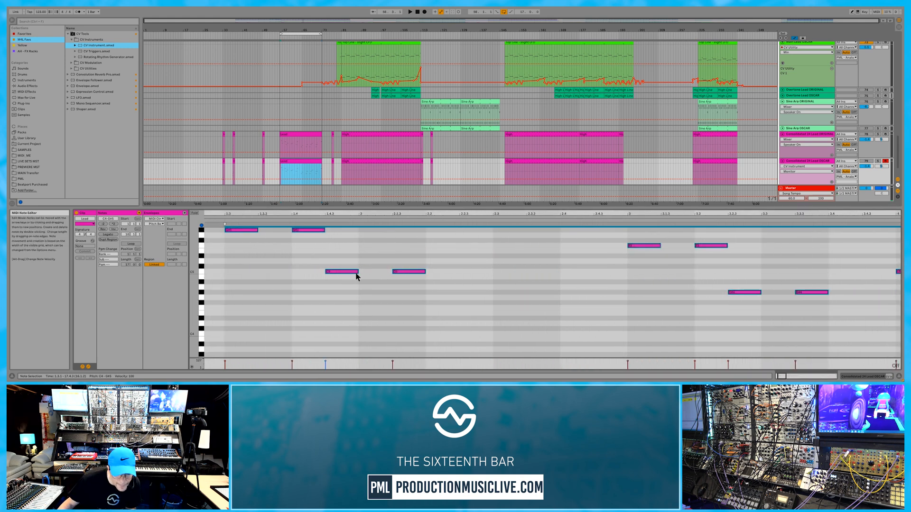
left_click_drag(357, 271, 352, 272)
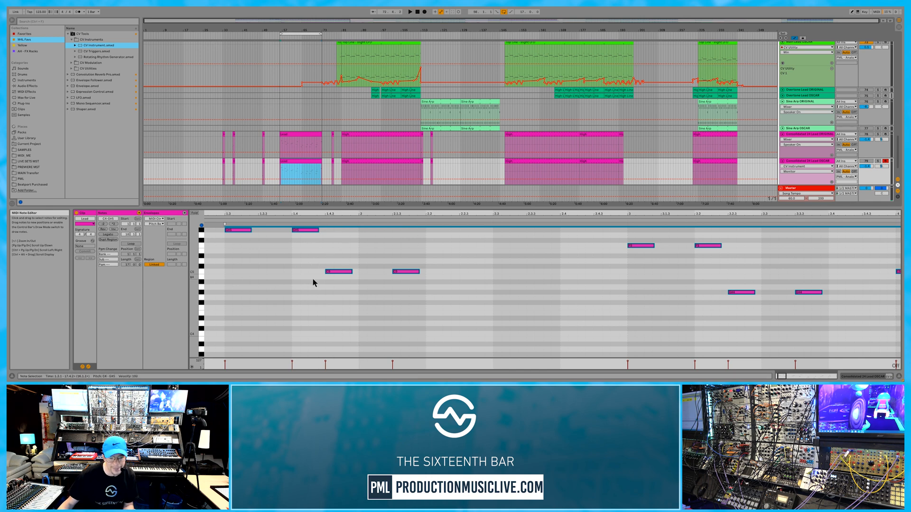
key("space")
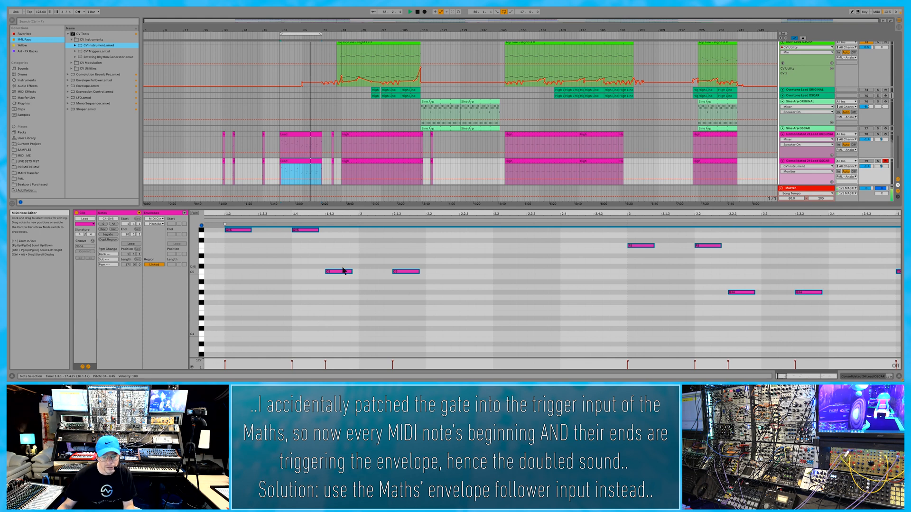
Try shortening the clip's notes further, then undo the note-length changes, stop playback and return to the device view
left_click_drag(250, 231, 234, 232)
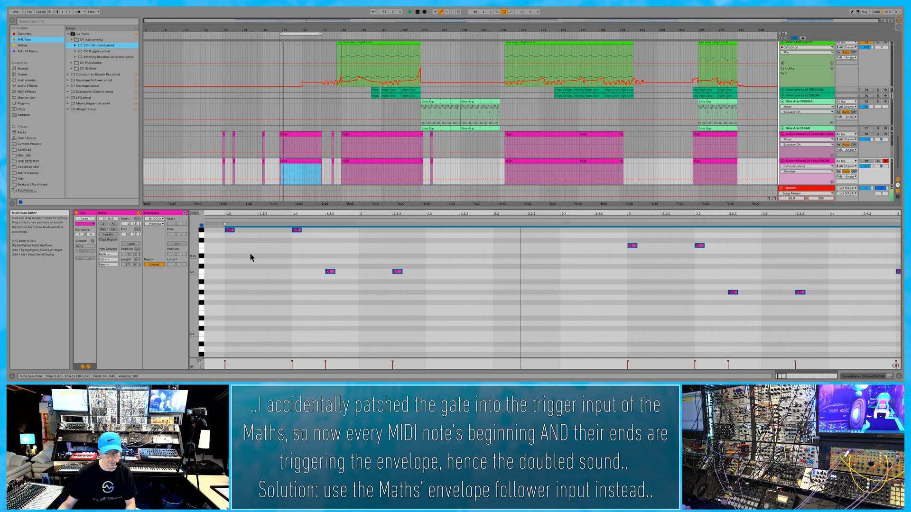
key("ctrl+z")
key("space")
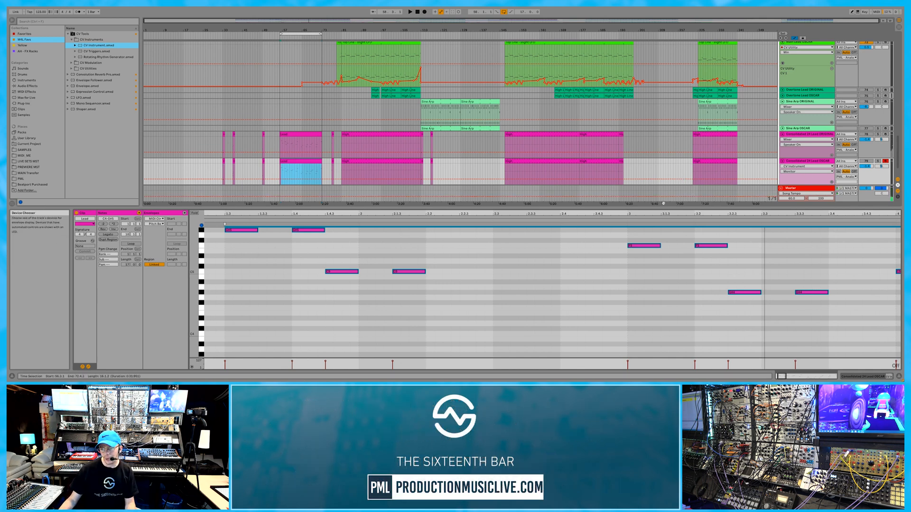
key("shift+Tab")
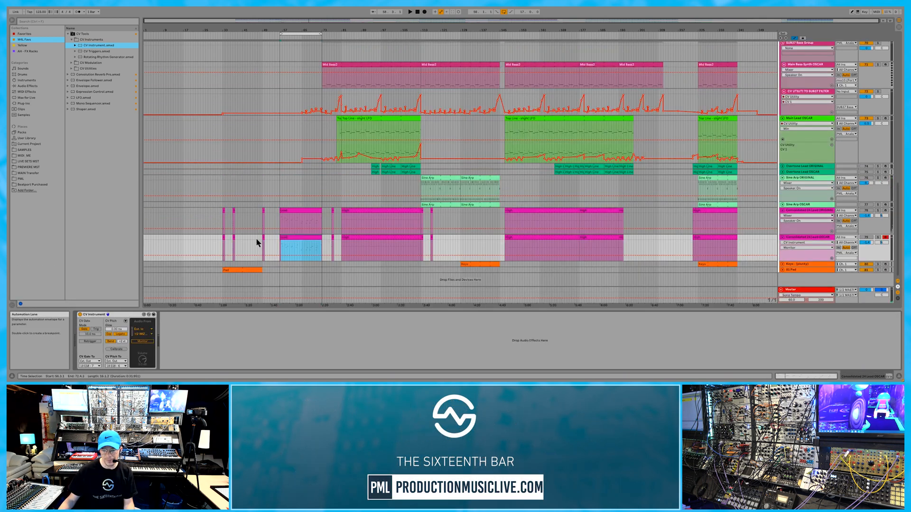
Select all clips on the consolidated lead OSCAR track, from first to last, and consolidate them into one MIDI clip
left_click(223, 237)
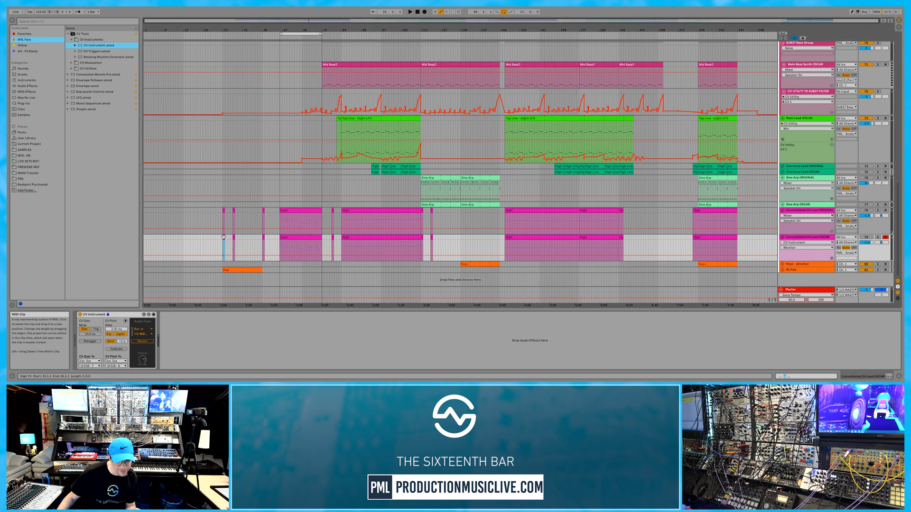
left_click(717, 237, "shift")
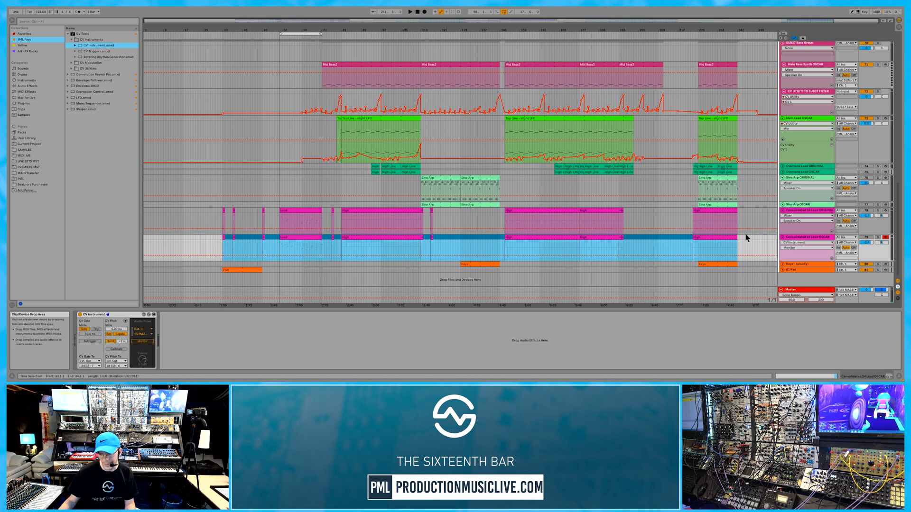
left_click(223, 237)
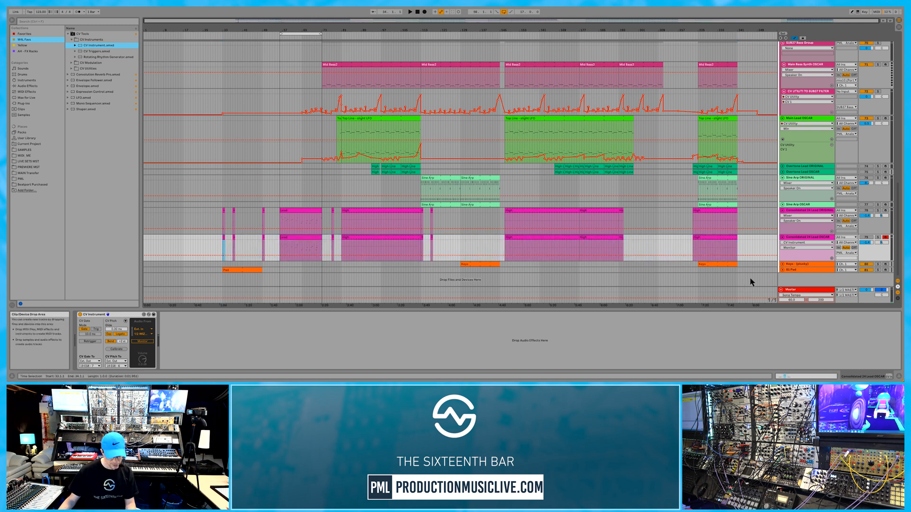
left_click(733, 238, "shift")
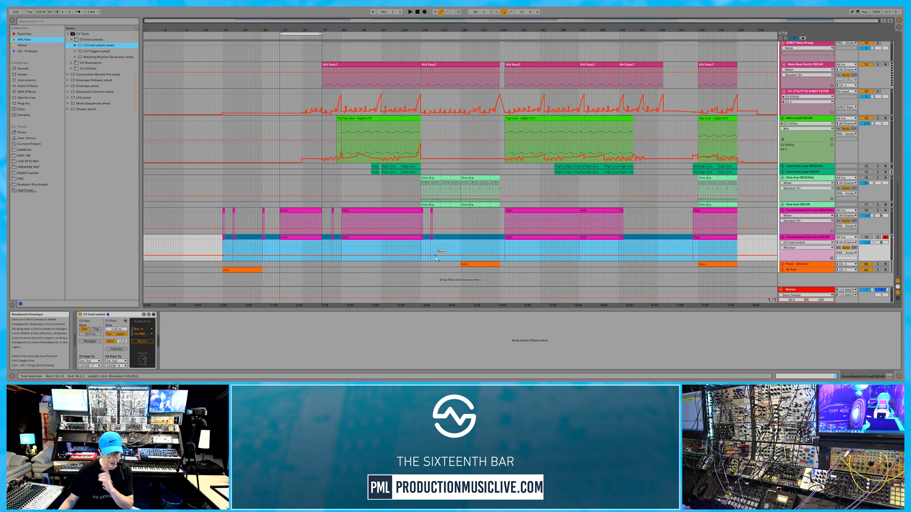
key("ctrl+j")
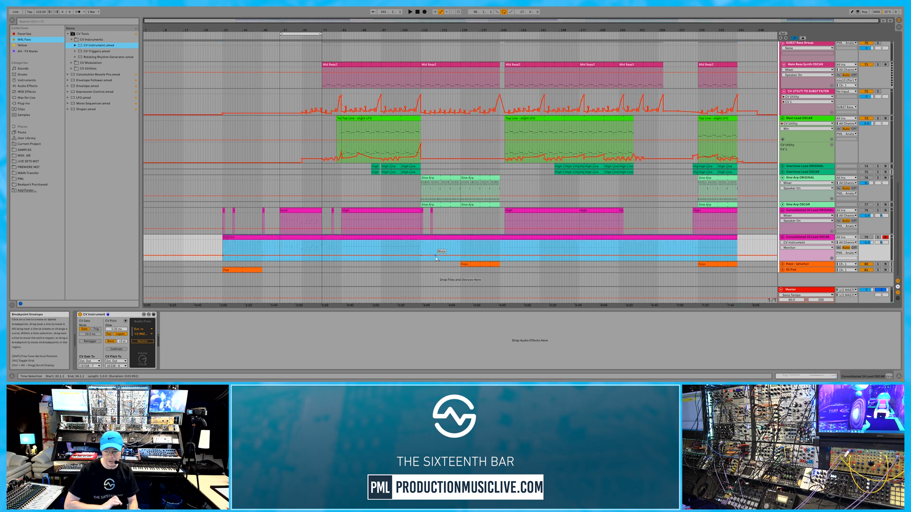
Open the new consolidated MIDI clip, select all its notes and fold the editor to the used pitches
double_click(429, 252)
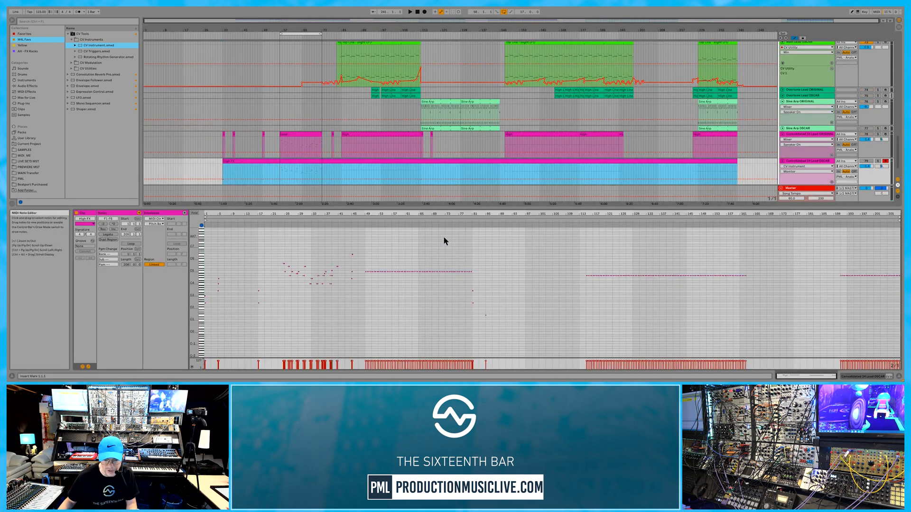
left_click(401, 318)
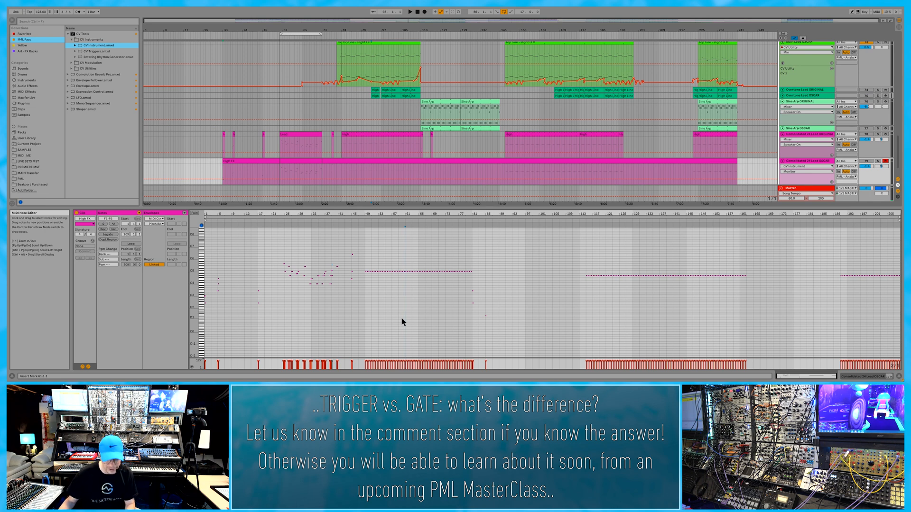
key("ctrl+a")
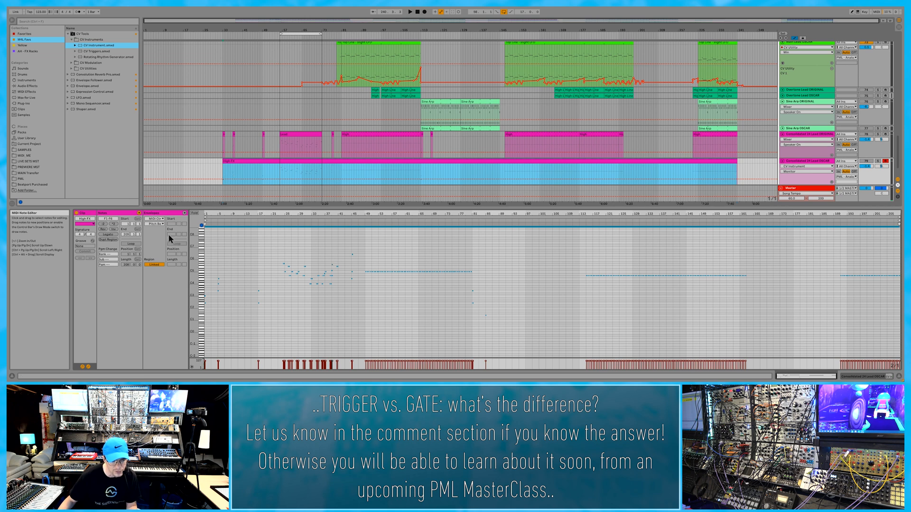
left_click(195, 213)
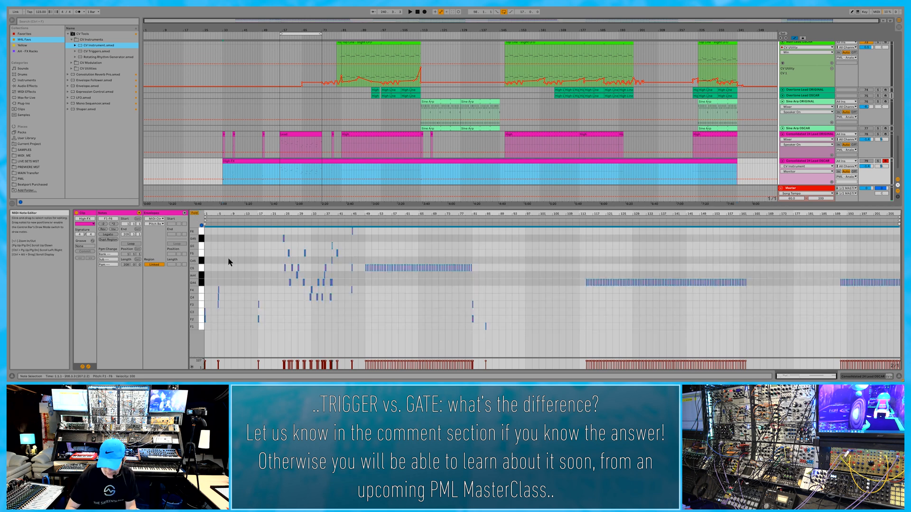
Shorten all notes in the clip, cutting its first notes to about a third of their length, and play it
key("plus")
key("plus")
key("plus")
key("plus")
key("plus")
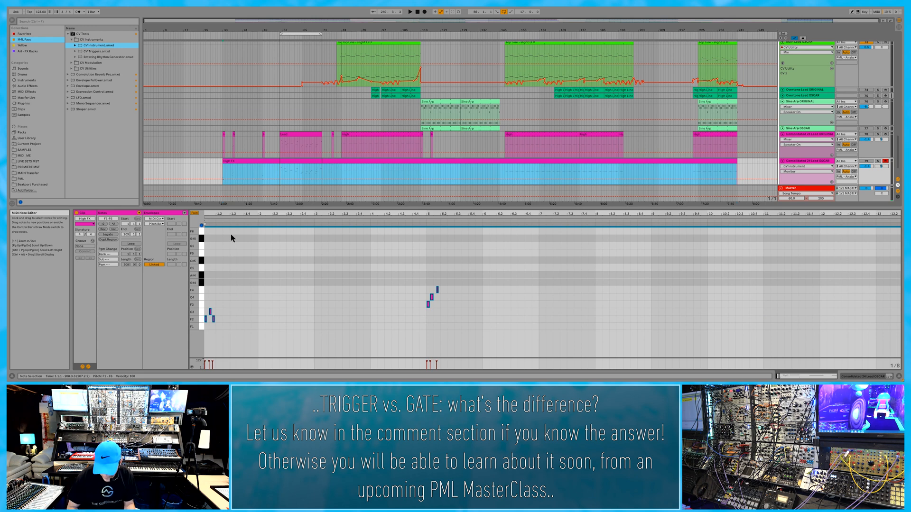
key("plus")
key("plus")
key("plus")
key("plus")
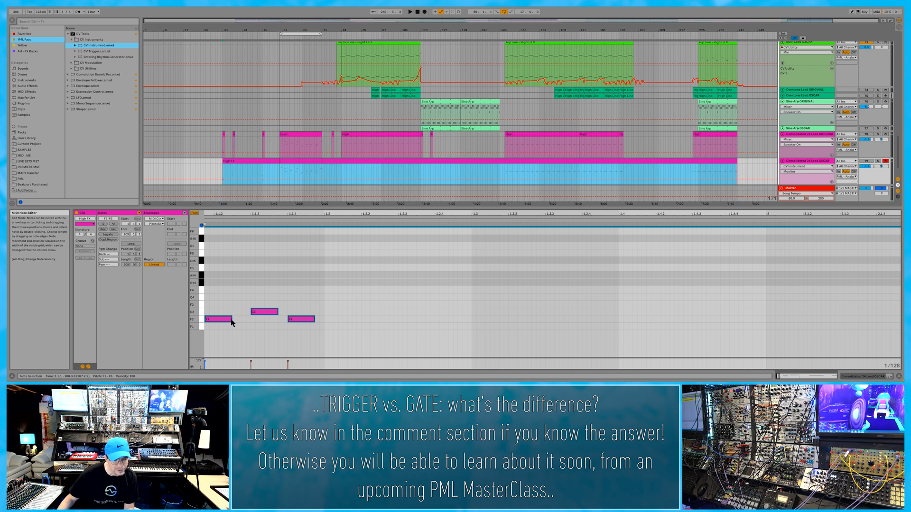
left_click_drag(232, 319, 214, 319)
key("space")
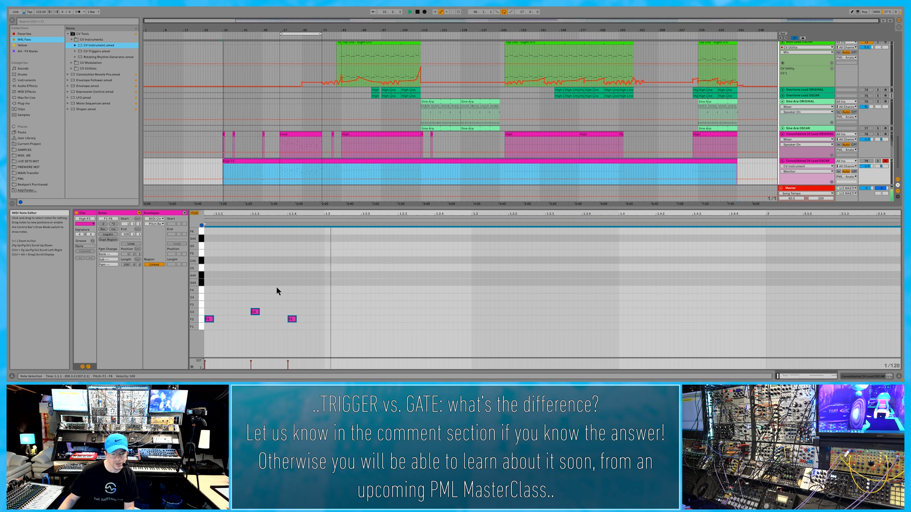
Play the clip from the start of the looped section and shorten all its notes there to about a sixteenth
left_click(280, 178)
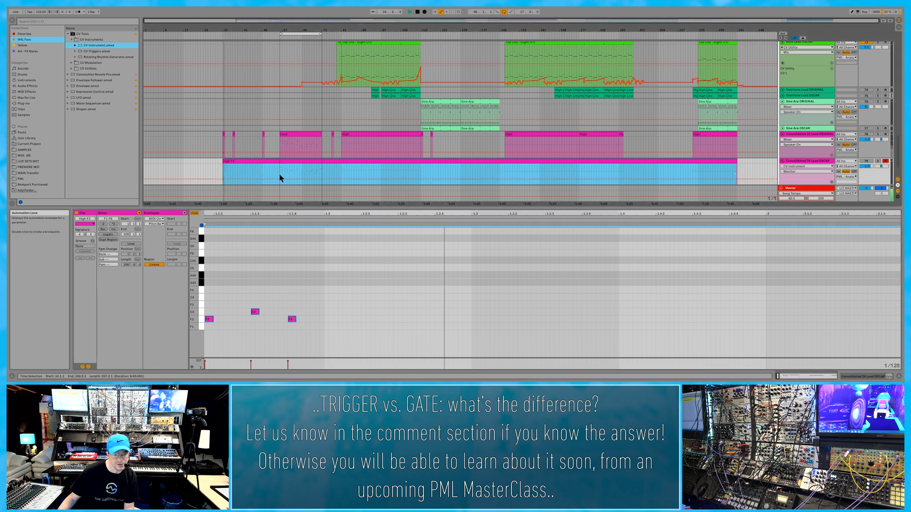
left_click(279, 176)
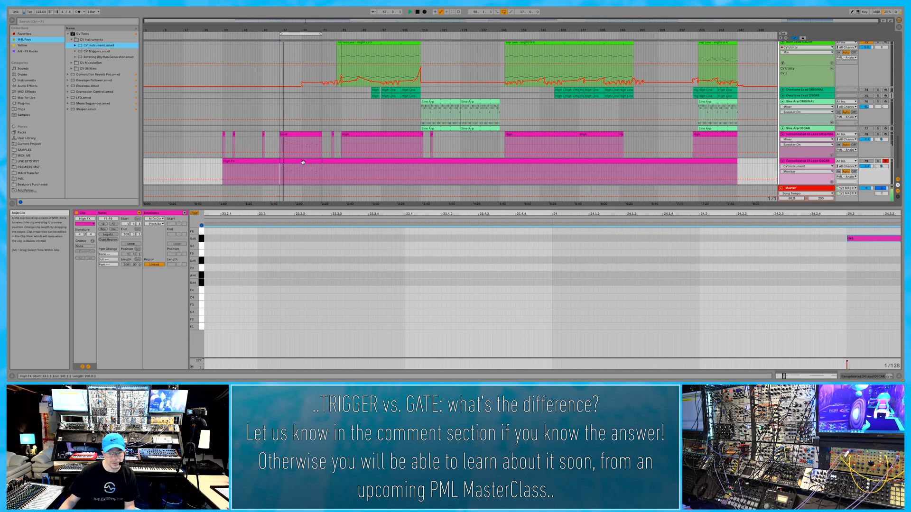
left_click(299, 160)
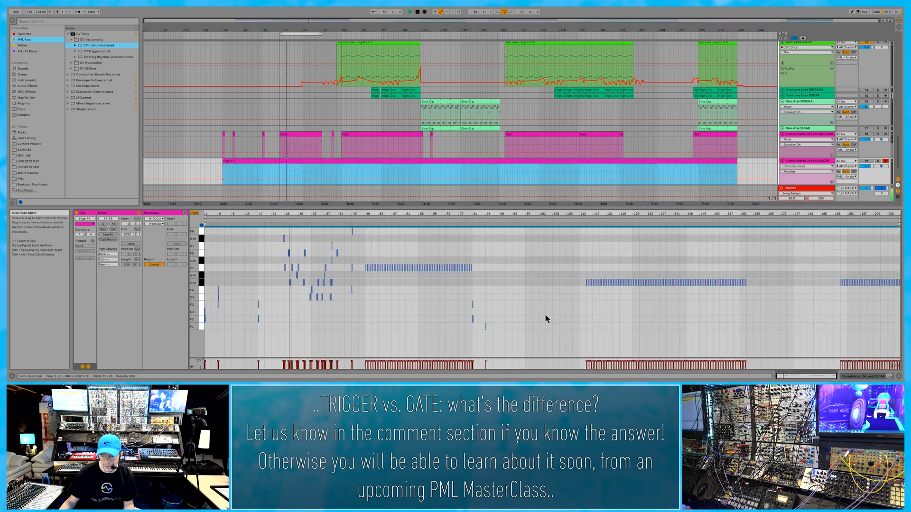
scroll(329, 311, "up", 10)
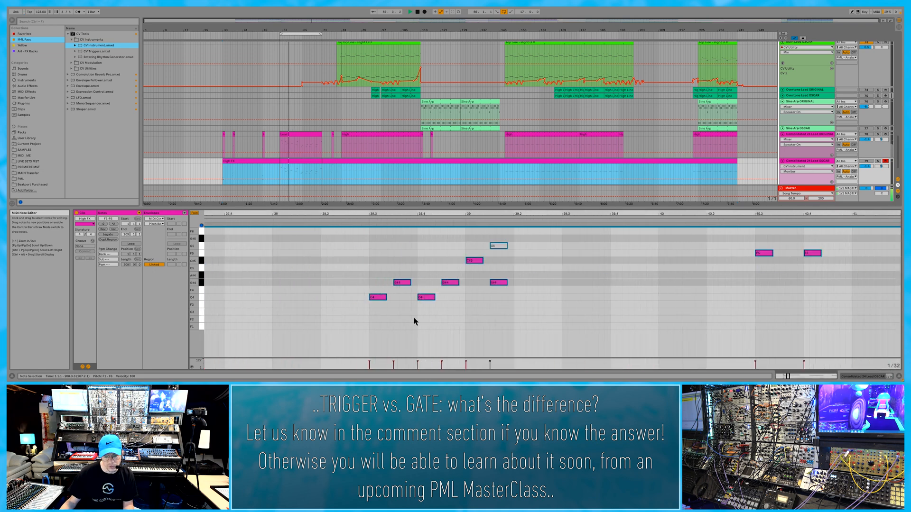
left_click_drag(386, 297, 380, 297)
left_click(381, 297)
left_click(375, 331)
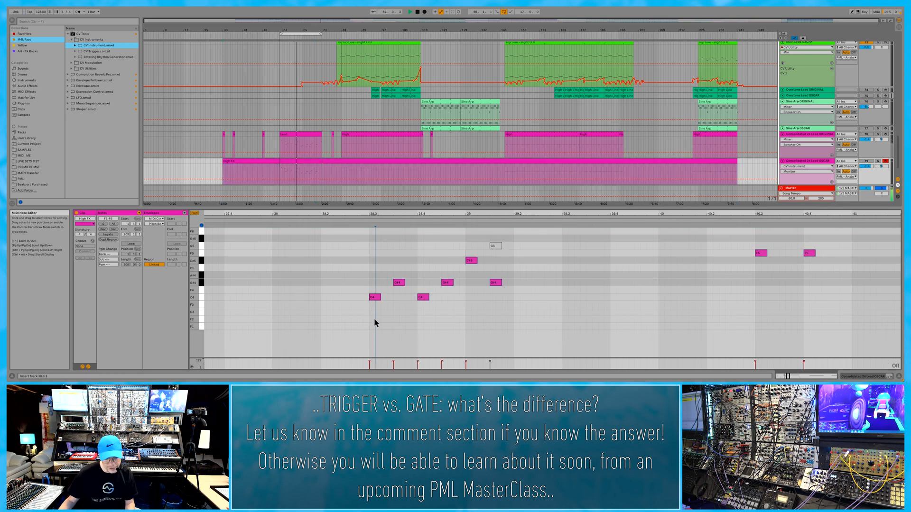
Trim all the clip's notes slightly further with grid snapping off, then stop playback and return to the device view
key("ctrl+4")
key("ctrl+a")
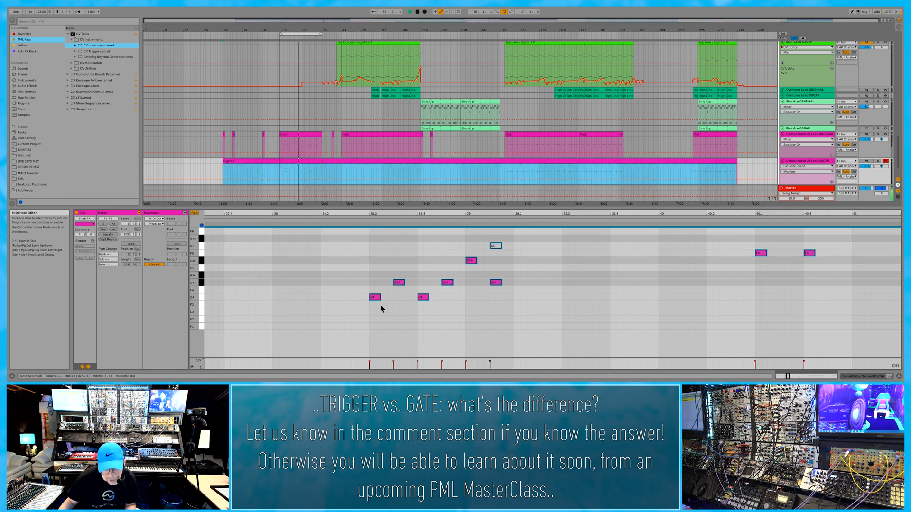
key("plus")
key("plus")
key("plus")
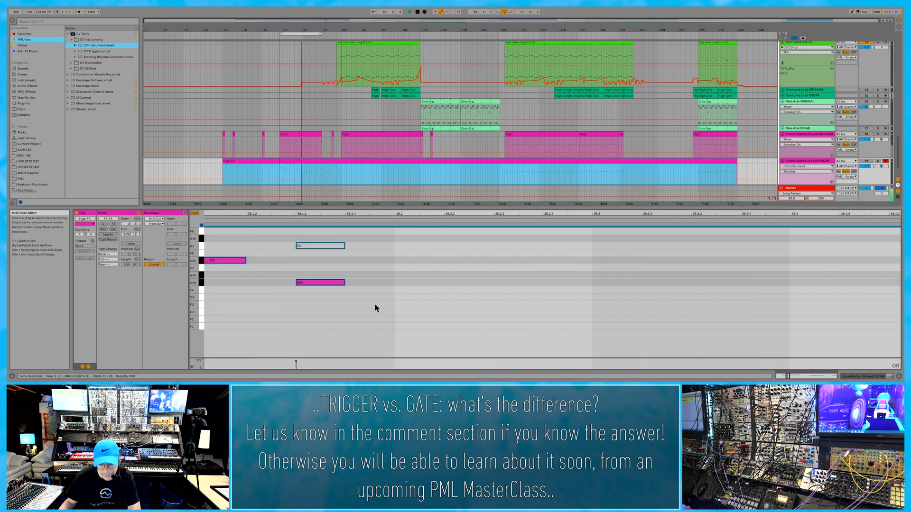
left_click_drag(339, 282, 331, 283)
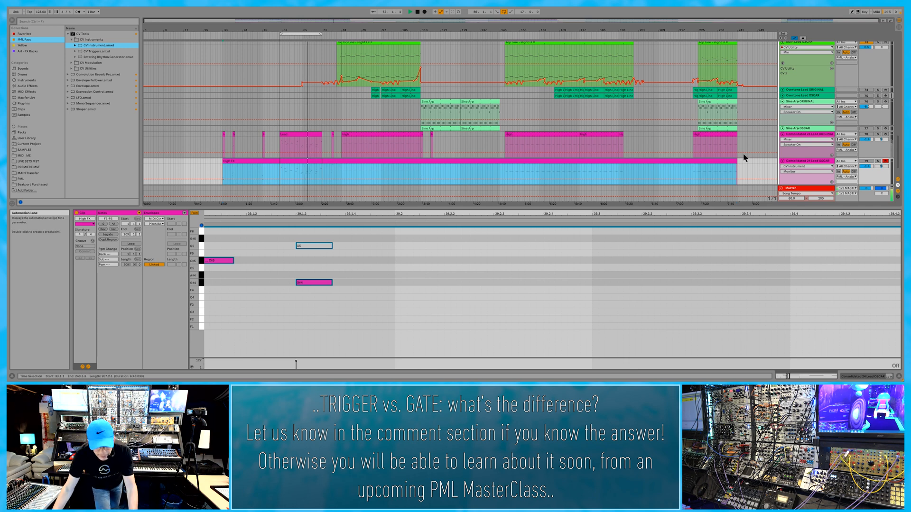
key("shift+Tab")
key("space")
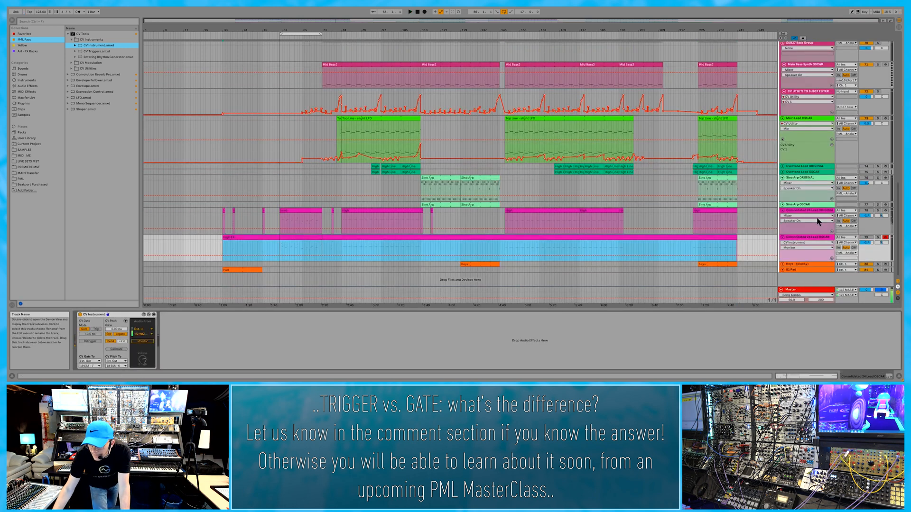
Solo the original consolidated lead track and play it from its clip at the start of the looped section
left_click(877, 210)
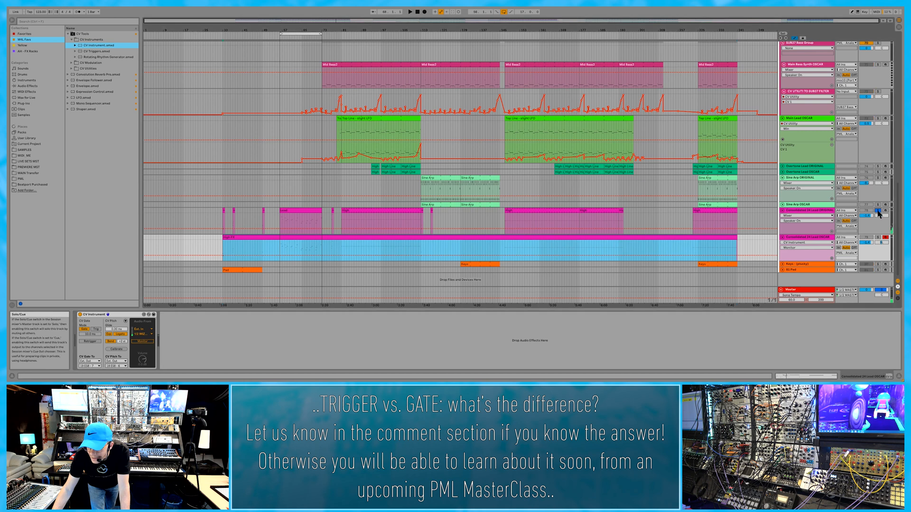
left_click(289, 211)
key("space")
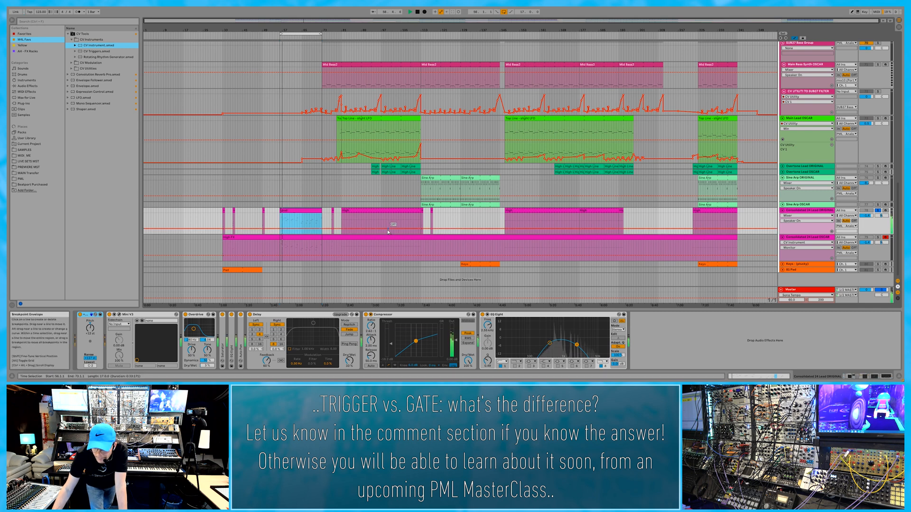
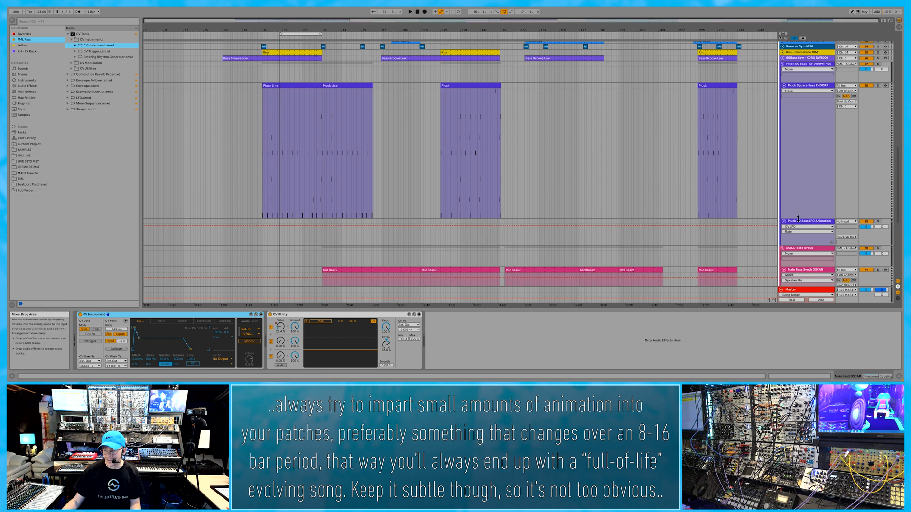
Reduce the Pluck Square Bass track's height and delete the second CV LFO device from the Pluck SQ Bass LFO Animation track
left_click_drag(800, 219, 798, 120)
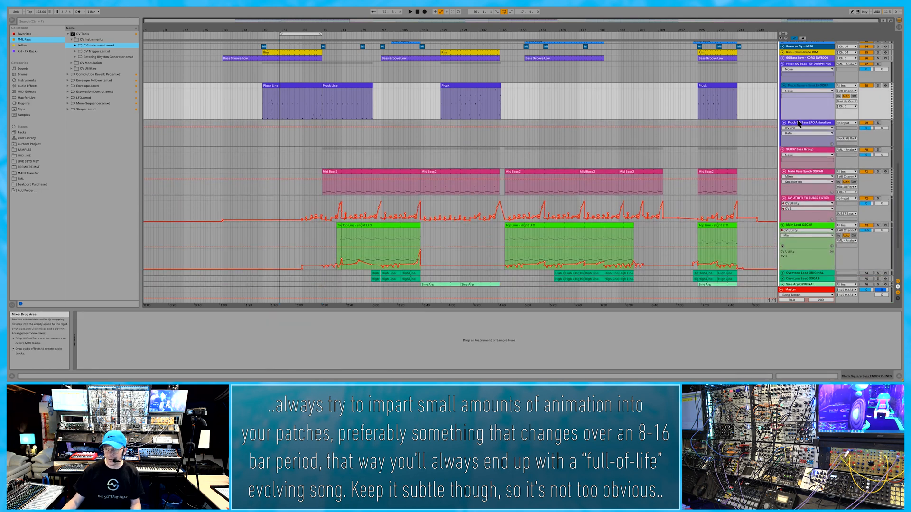
left_click(799, 130)
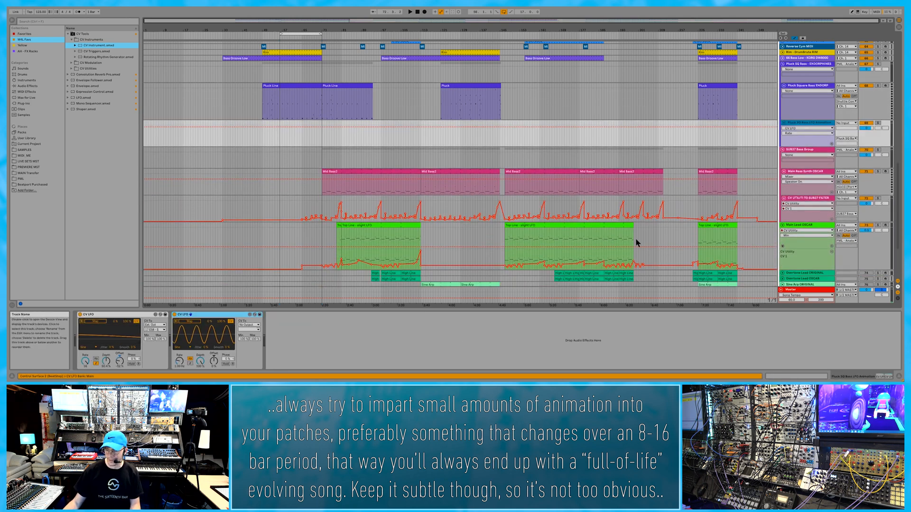
left_click(233, 314)
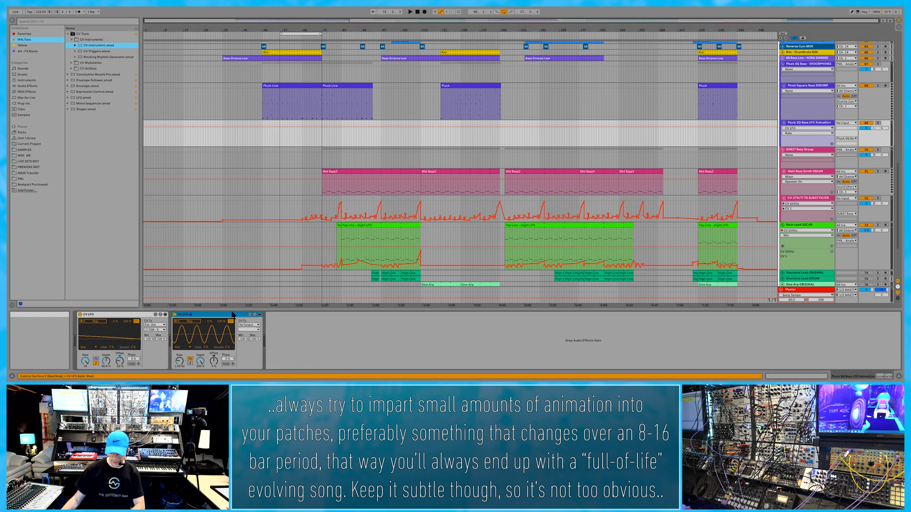
key("Delete")
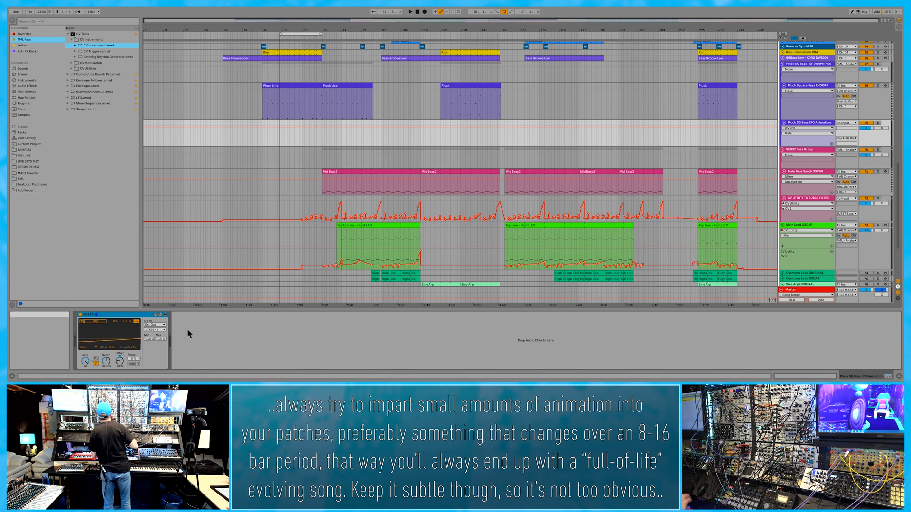
Stop playback, then examine the notes of the consolidated lead's long clip and the first clip on the Sine Arp ORIGINAL track
scroll(799, 260, "down", 3)
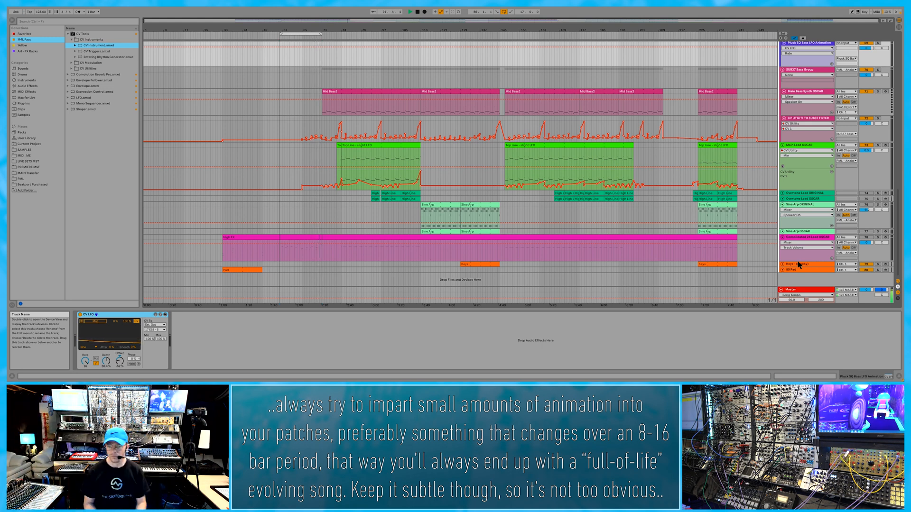
key("space")
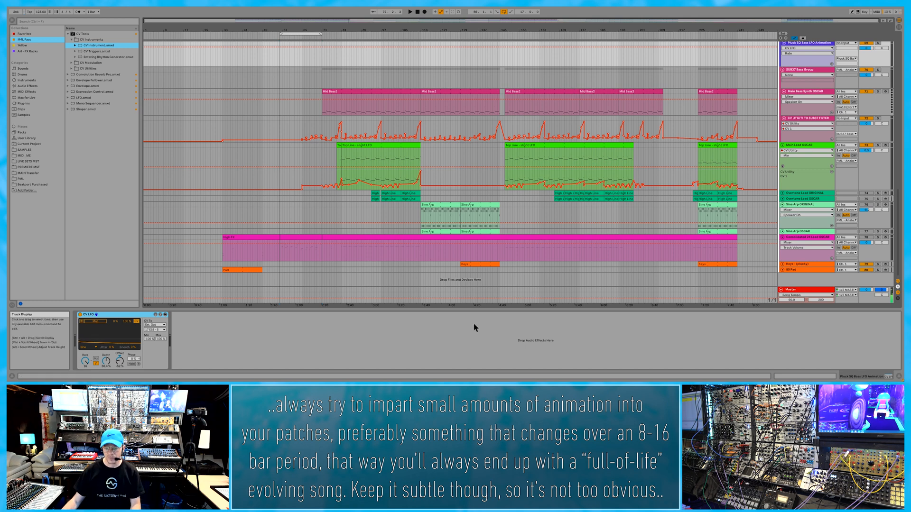
double_click(342, 258)
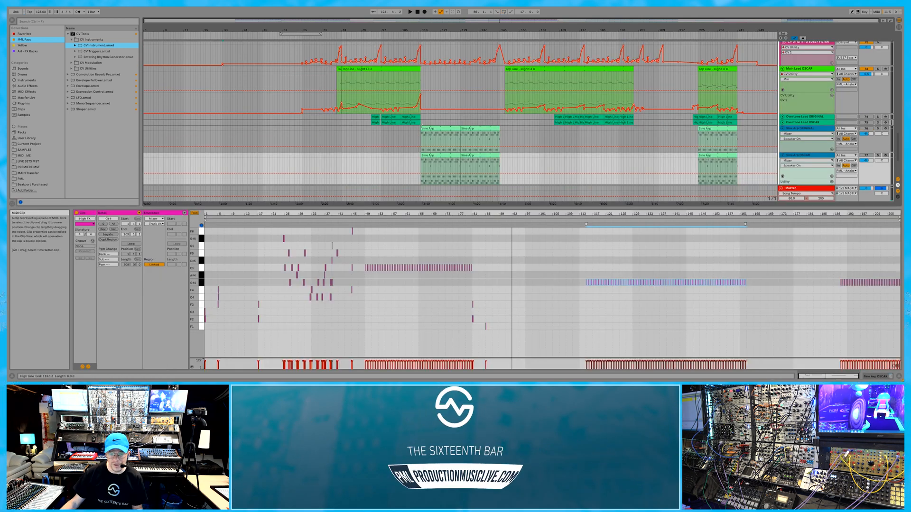
left_click(435, 127)
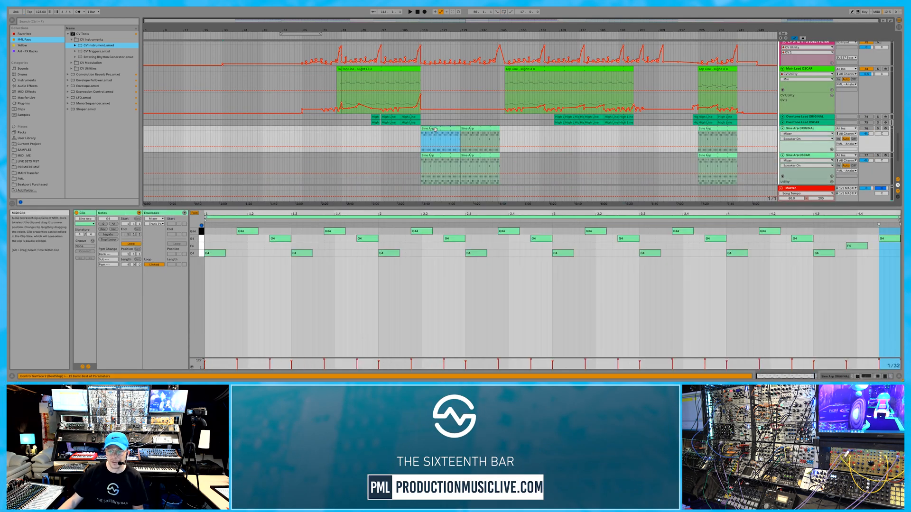
scroll(451, 135, "down", 1)
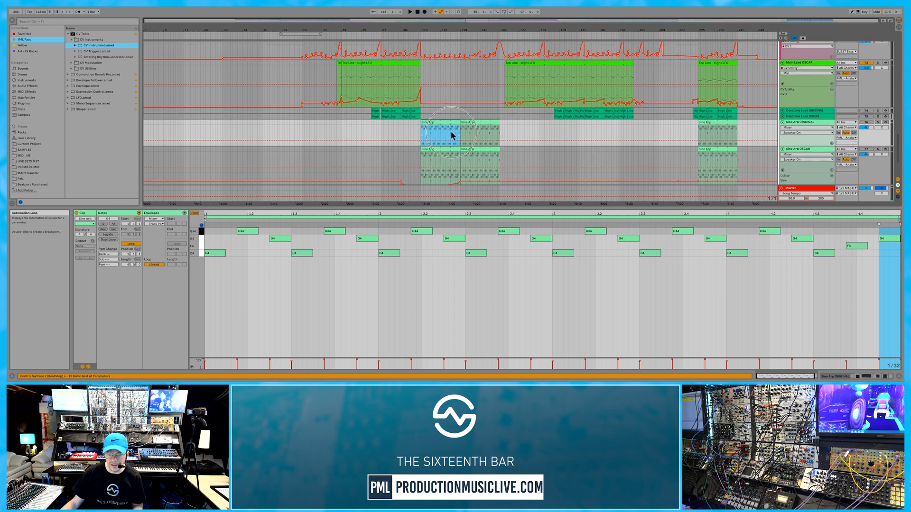
scroll(451, 136, "down", 5)
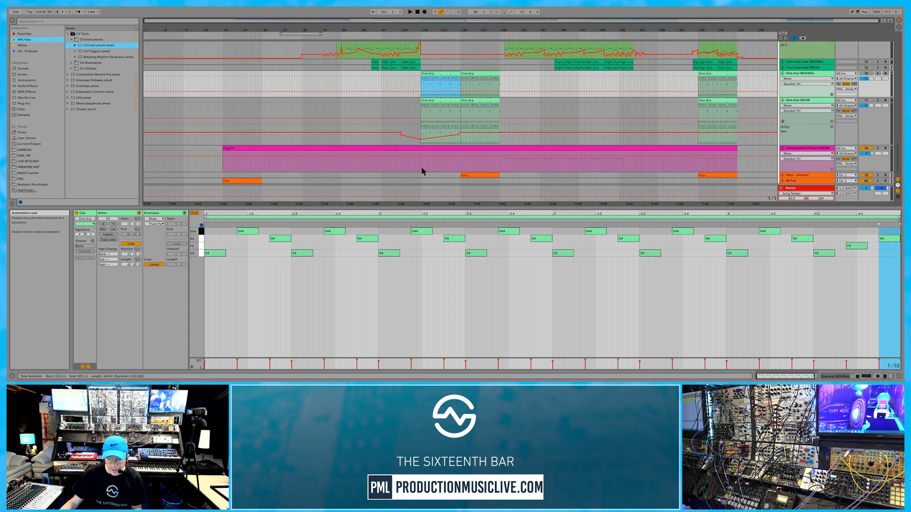
Move the two adjoining Sine Arp clips at bar 113 from the original track onto the consolidated lead track at the same position
left_click(422, 167)
mouse_move(421, 163)
left_mouse_down()
mouse_move(468, 148)
mouse_move(500, 154)
left_mouse_up()
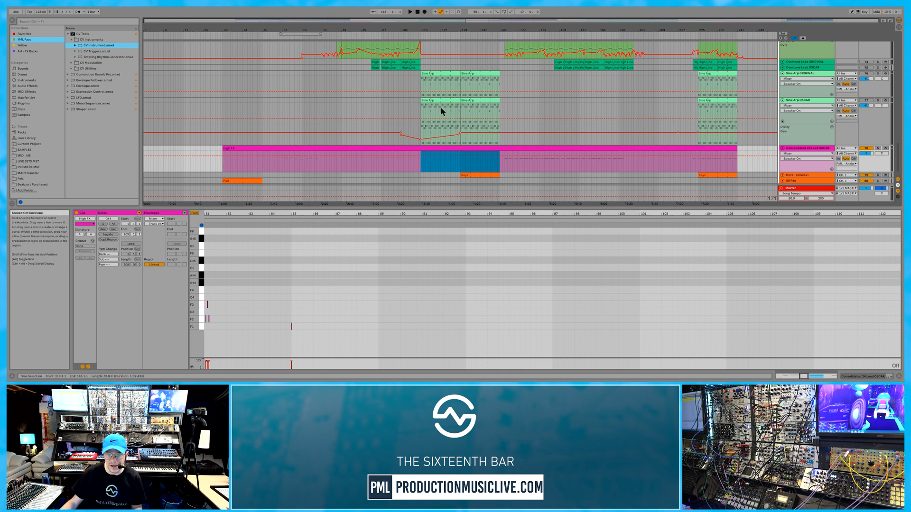
left_click(444, 74)
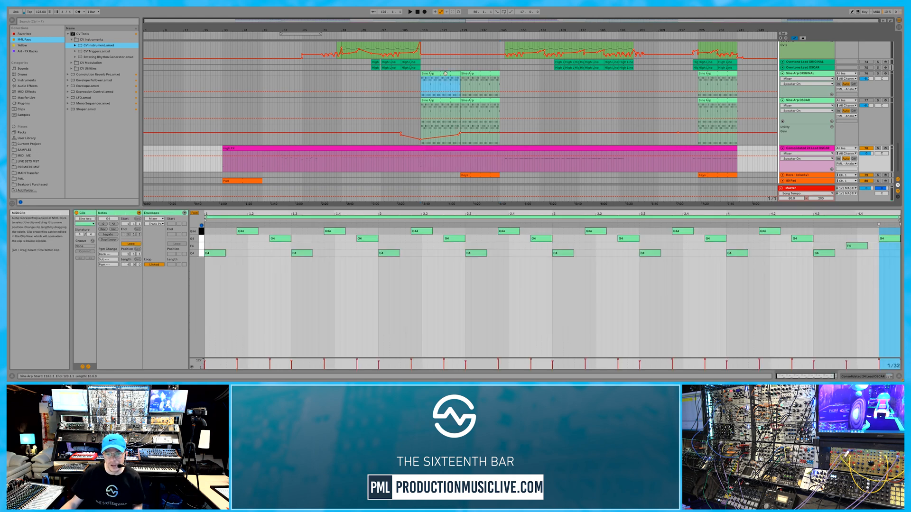
left_click(467, 74, "shift")
left_click_drag(438, 73, 437, 151)
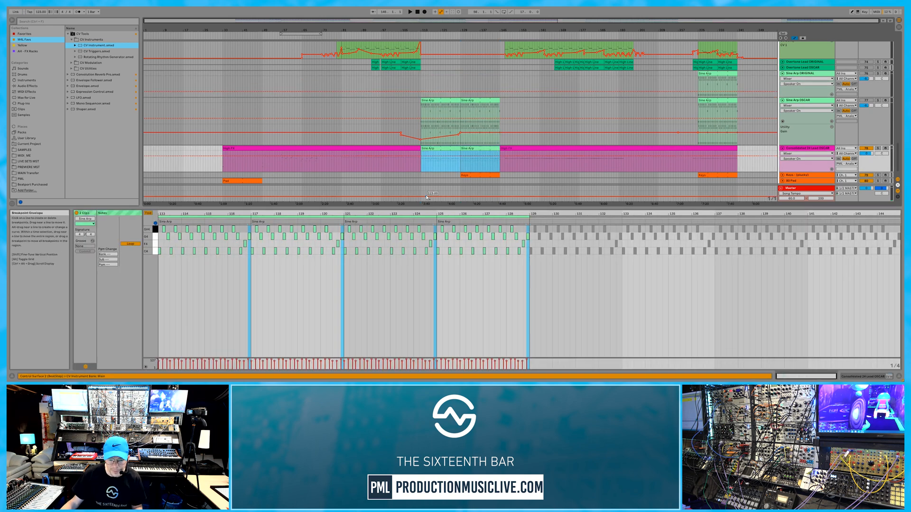
Play the moved Sine Arp clips briefly, then consolidate both into a single clip on the lead track
key("space")
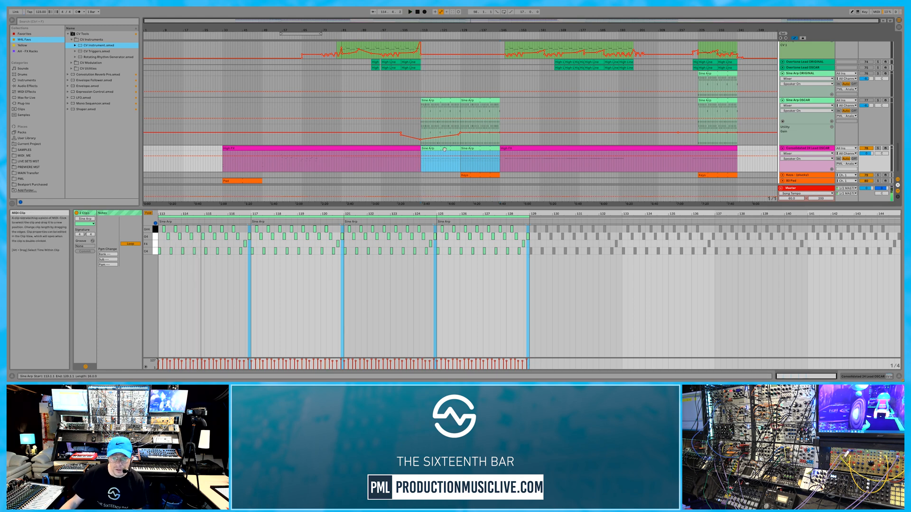
left_click(479, 151, "shift")
left_click(479, 150, "shift")
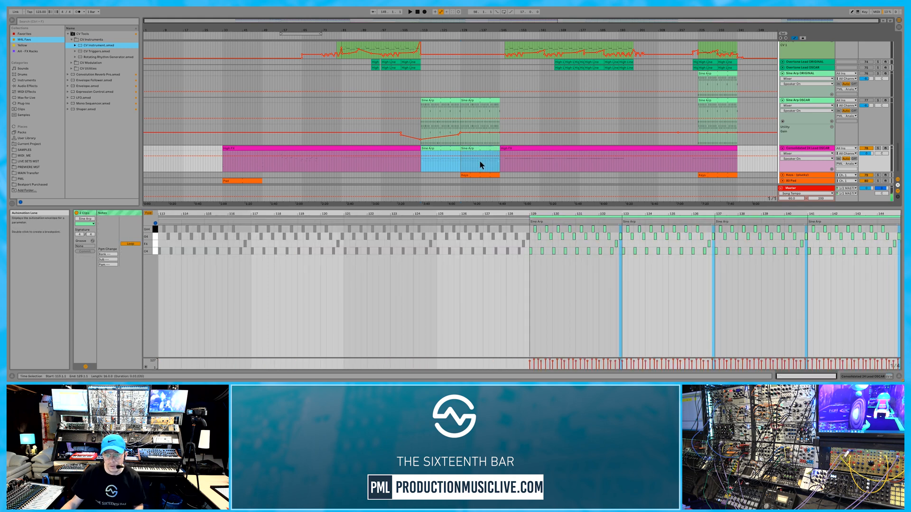
key("ctrl+j")
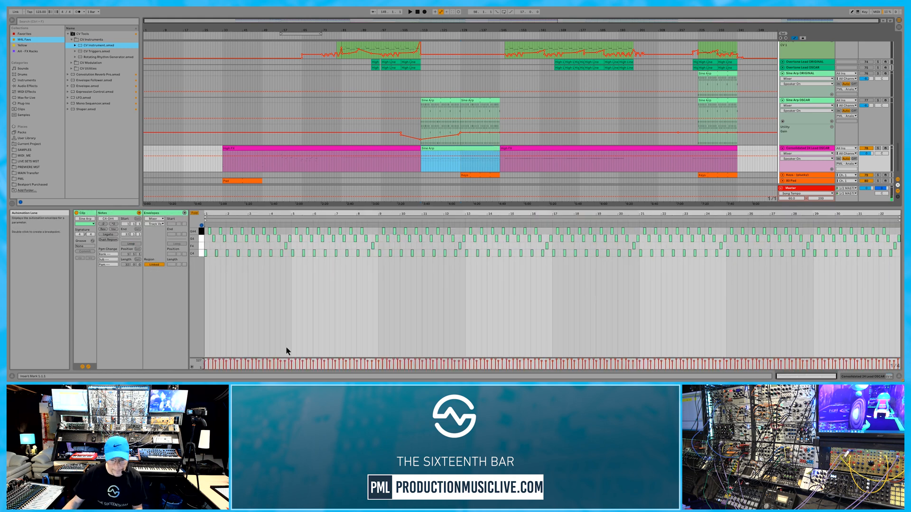
Transpose all notes of the consolidated Sine Arp clip up one octave
left_click(335, 328)
key("ctrl+a")
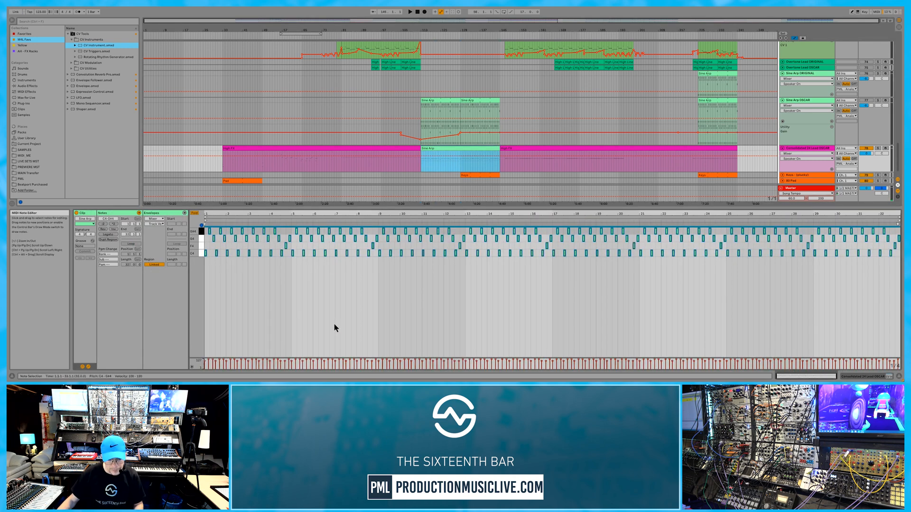
key("shift+Up")
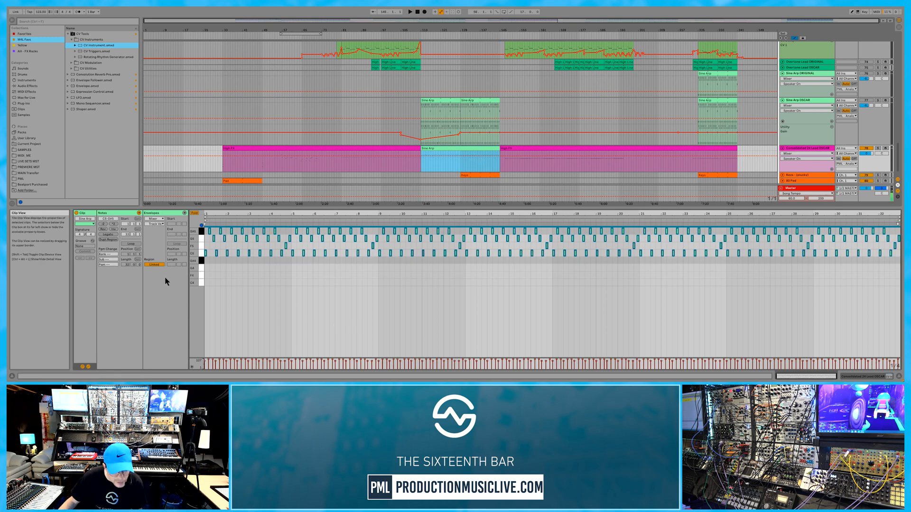
Shorten all notes in the Sine Arp clip to a sixteenth, about half their length, and play the result
key("plus")
key("plus")
key("plus")
key("plus")
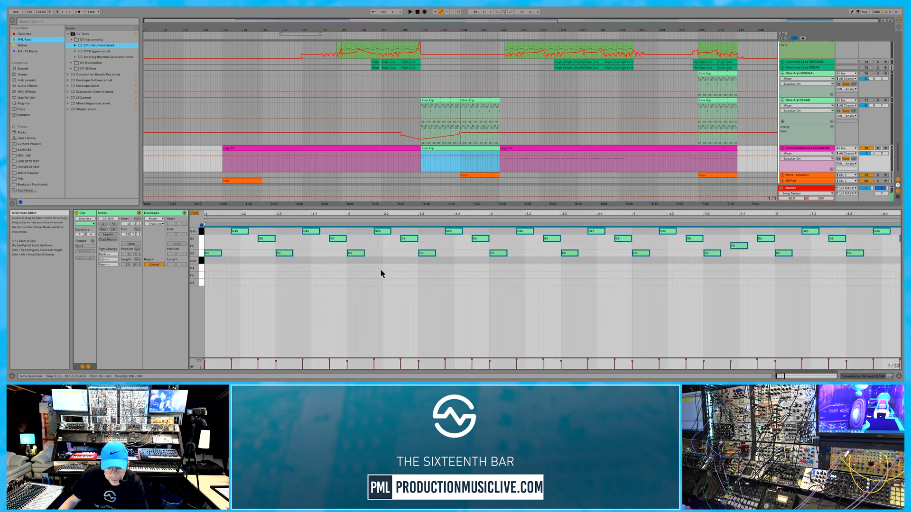
left_click_drag(435, 252, 425, 254)
key("space")
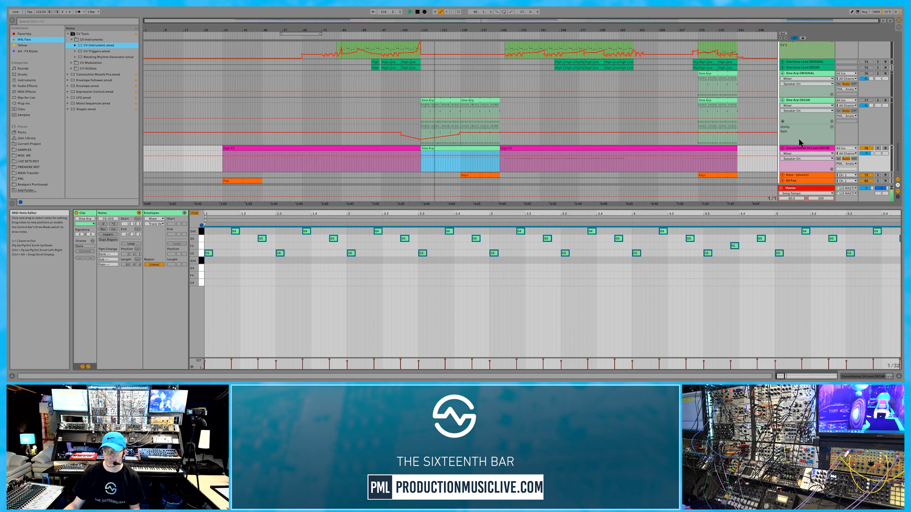
Stop playback, solo the Sine Arp ORIGINAL track and listen briefly to its last remaining clip for comparison
key("space")
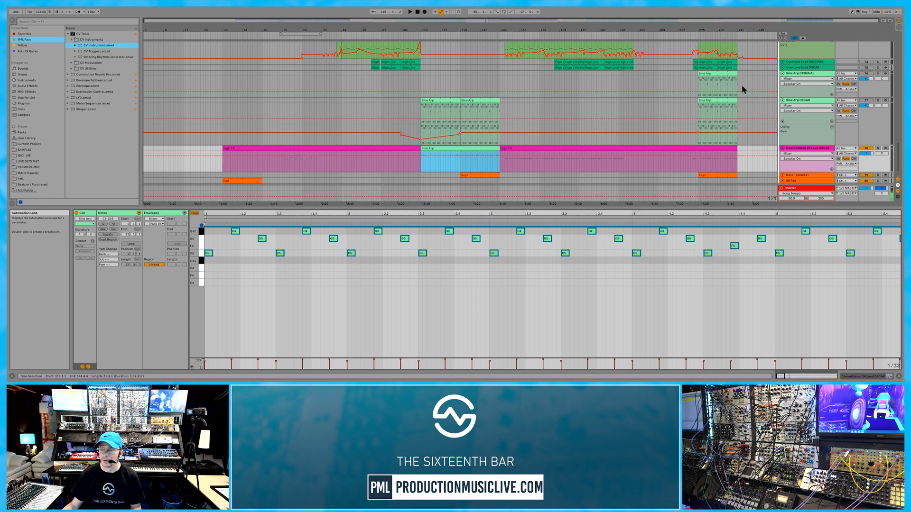
left_click(806, 75)
left_click(705, 80)
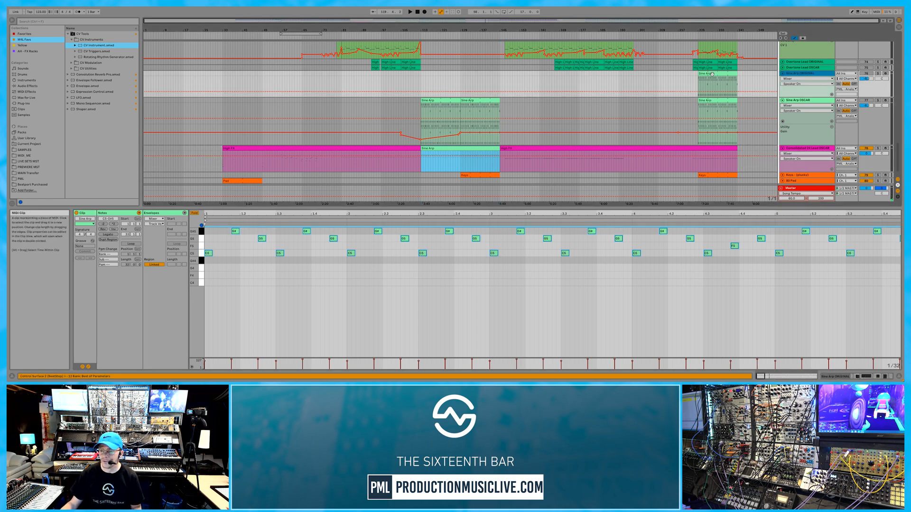
left_click(878, 74)
key("space")
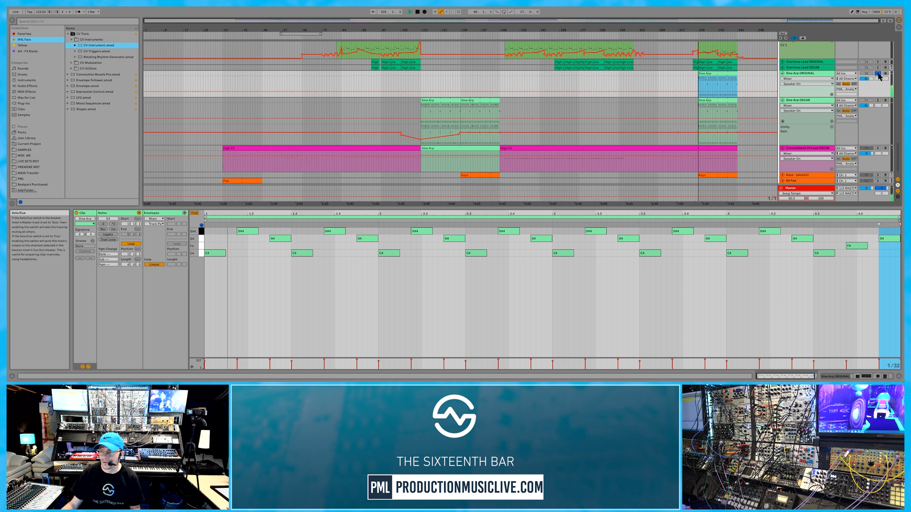
key("space")
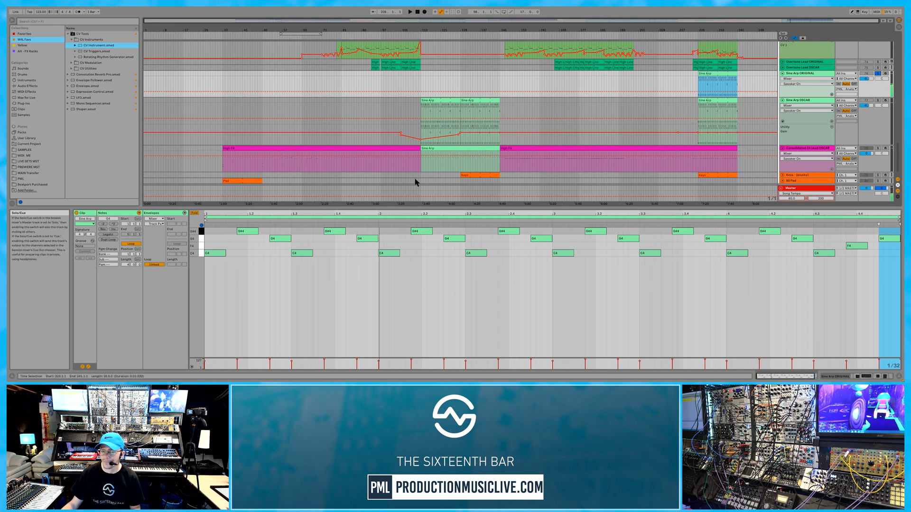
Unsolo the Sine Arp ORIGINAL track and play the shortened Sine Arp clip on the lead track briefly
left_click(440, 153)
left_click(878, 74)
key("space")
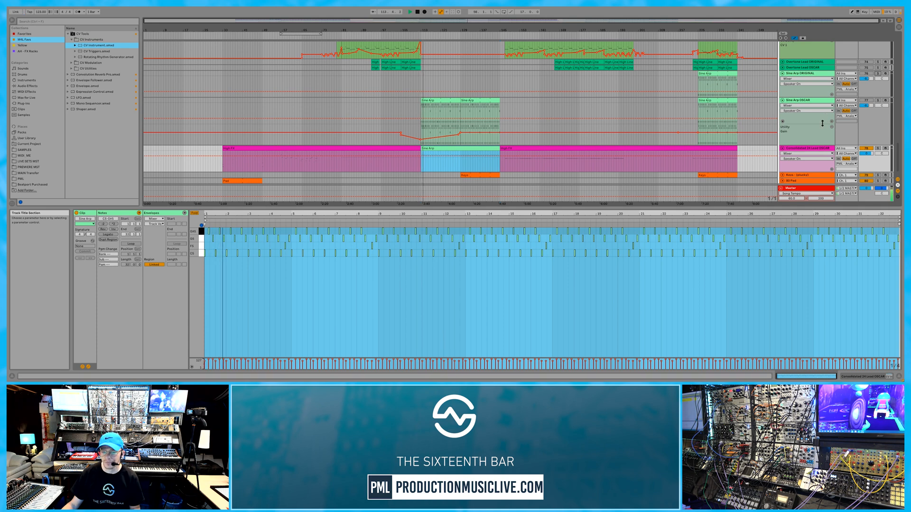
key("space")
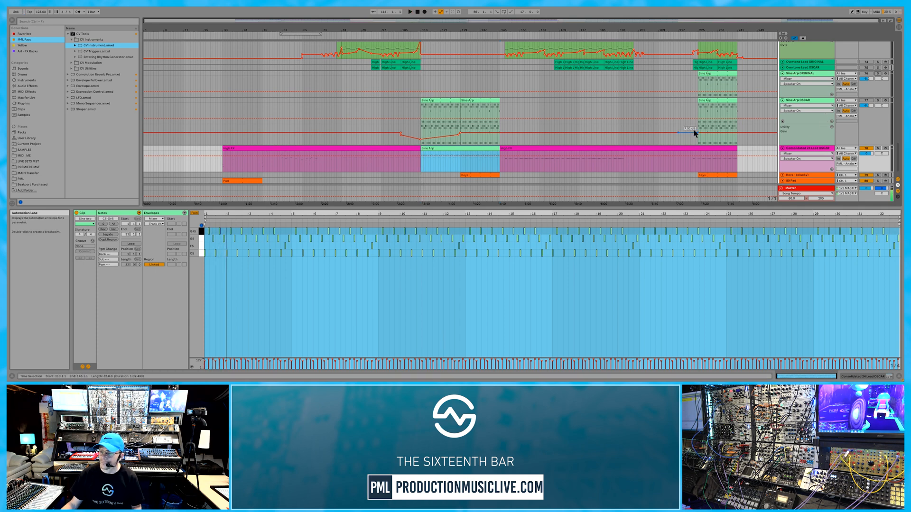
Delete the Sine Arp ORIGINAL and Sine Arp OSCAR tracks
left_click(809, 74)
left_click(806, 101, "shift")
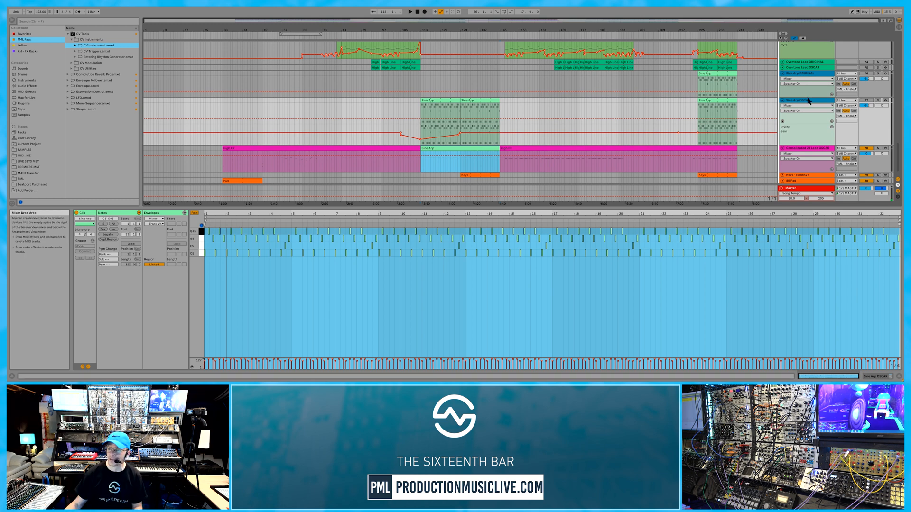
key("Delete")
Play the lead track's Sine Arp clip while transposing all its notes up one octave, then down two octaves
left_click(399, 164)
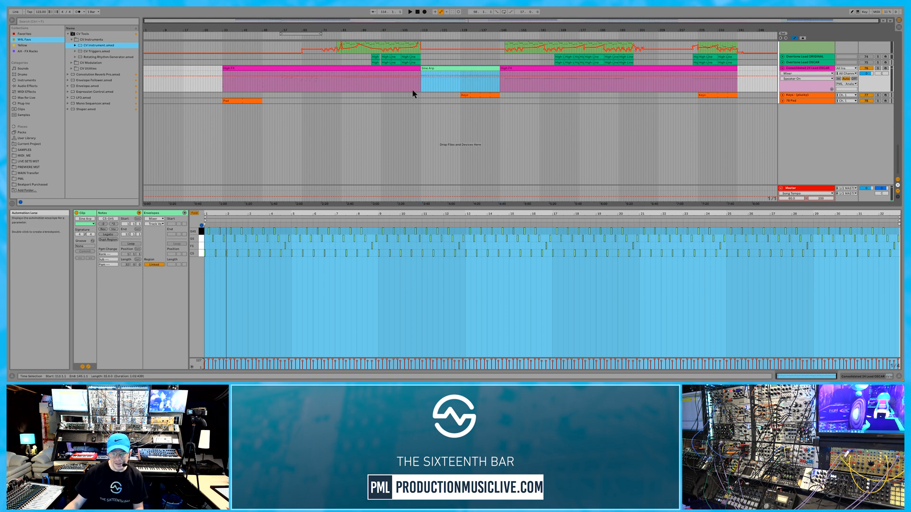
key("space")
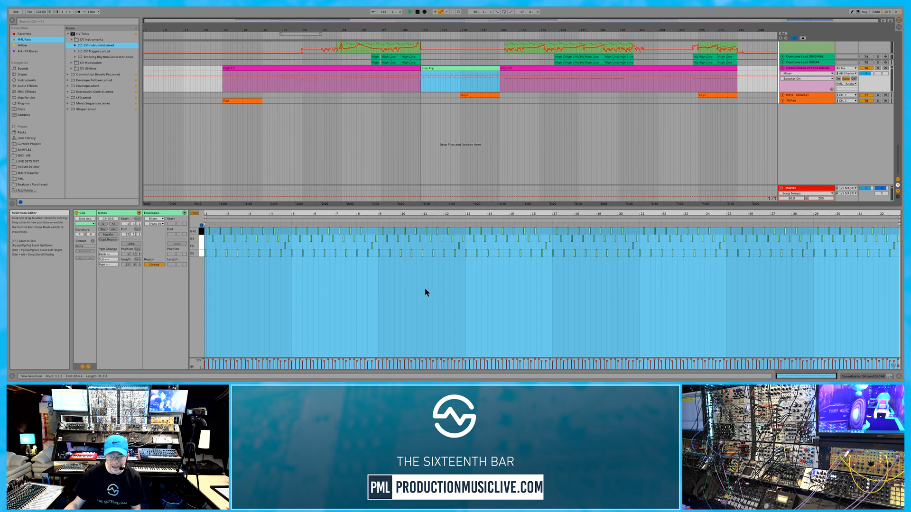
key("ctrl+a")
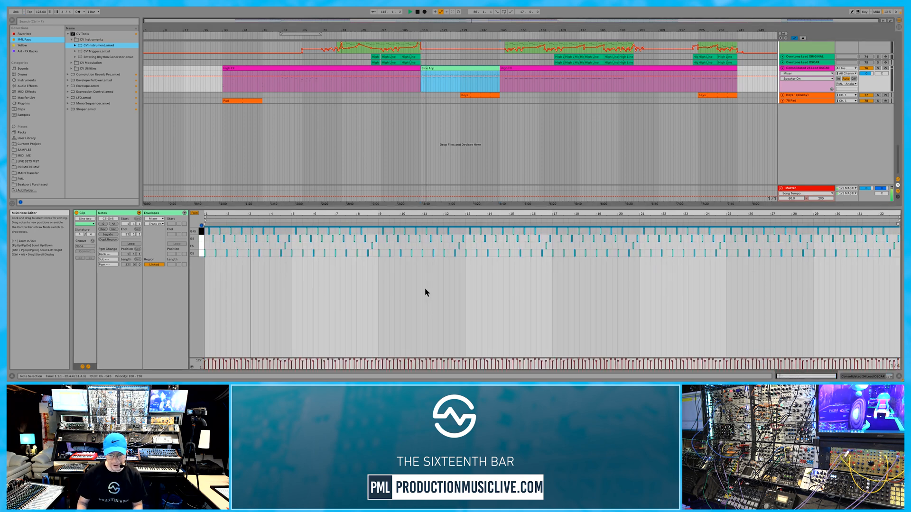
key("shift+Up")
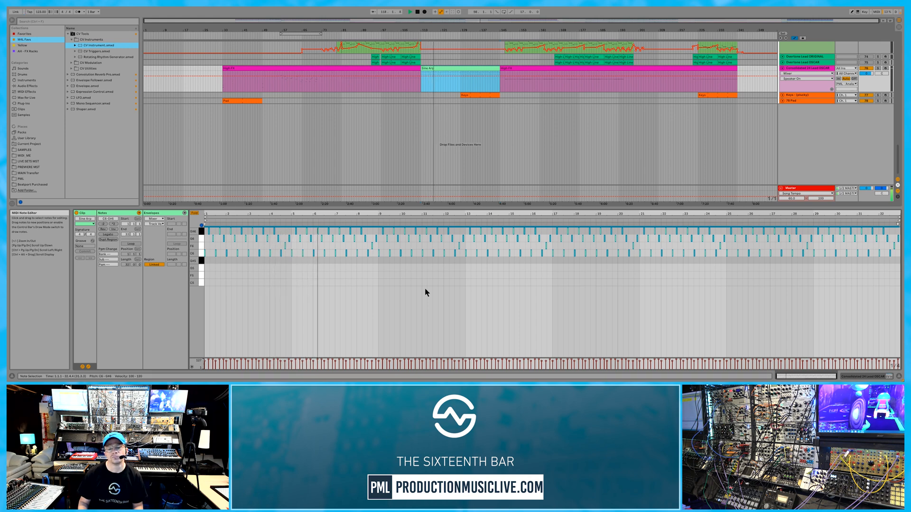
key("shift+Down")
key("shift+Down")
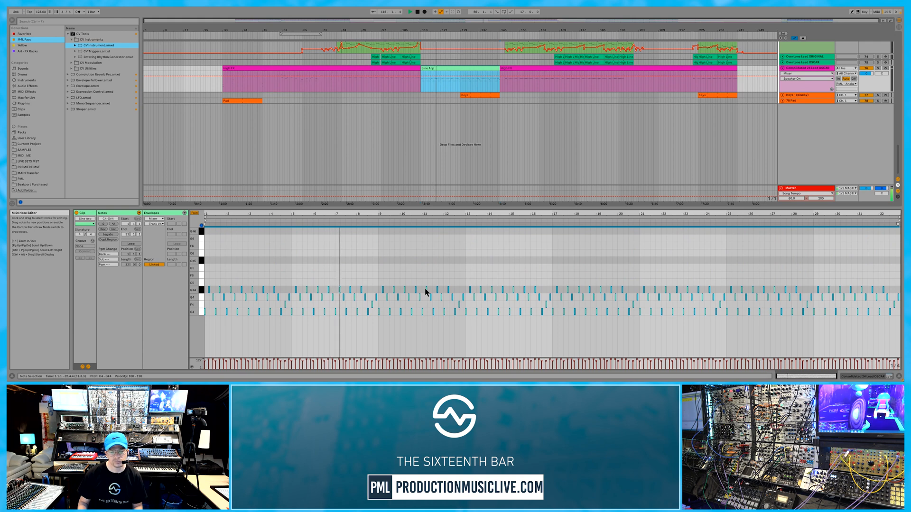
Transpose all Sine Arp notes up two octaves in total and shorten them all to about half their length
key("shift+Up")
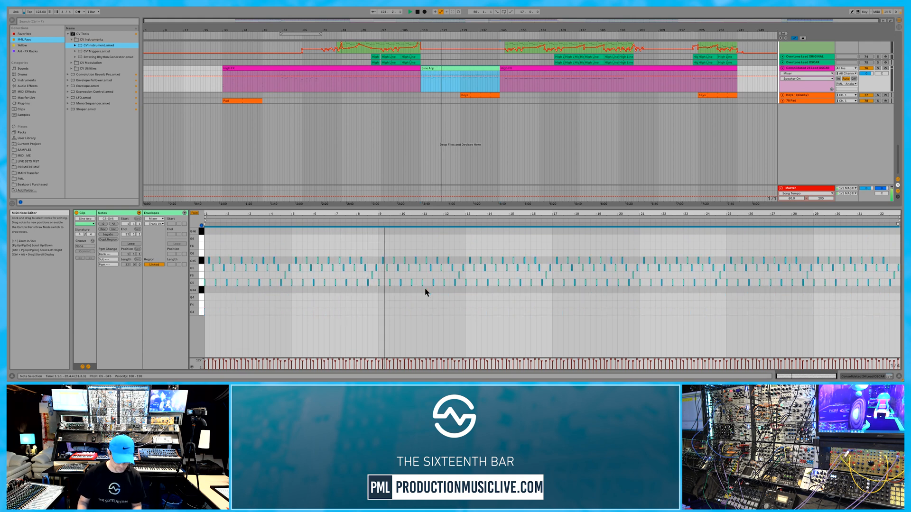
key("plus")
key("plus")
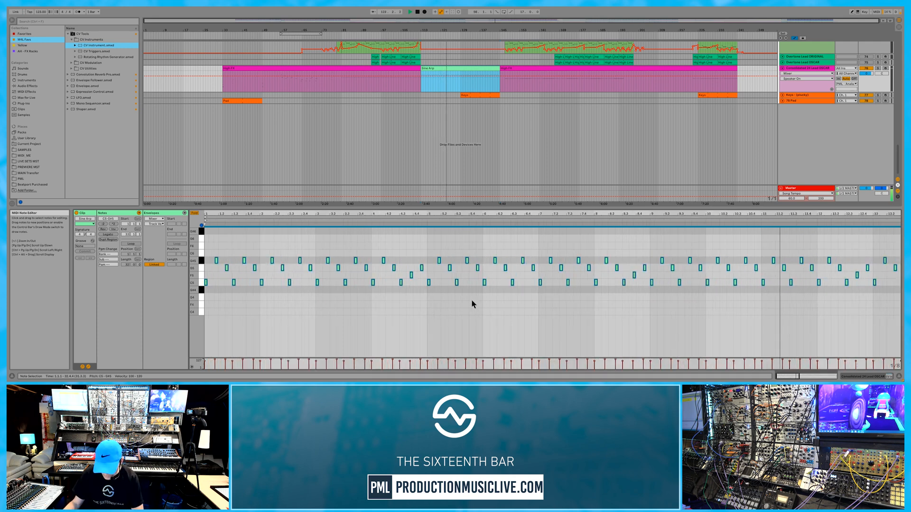
key("plus")
key("plus")
key("plus")
key("plus")
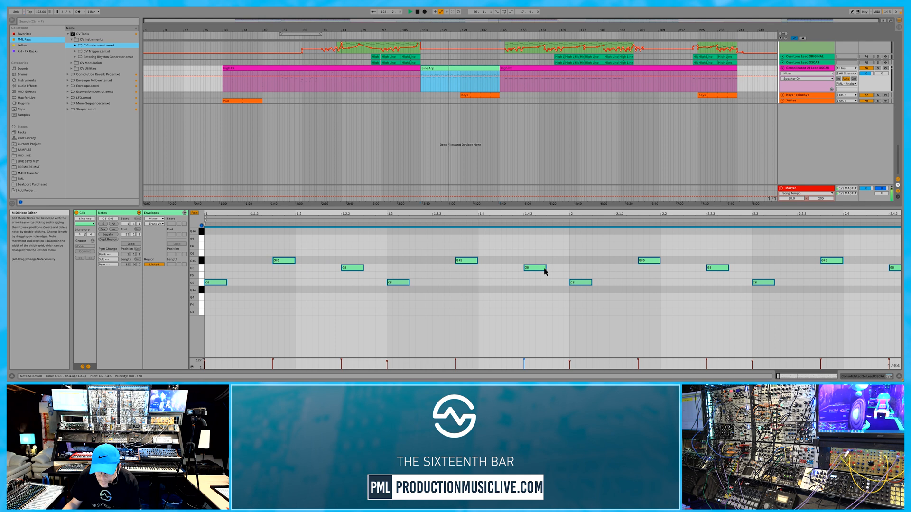
mouse_move(546, 268)
left_mouse_down()
mouse_move(530, 267)
mouse_move(563, 268)
mouse_move(534, 270)
left_mouse_up()
left_click(539, 268)
key("ctrl+a")
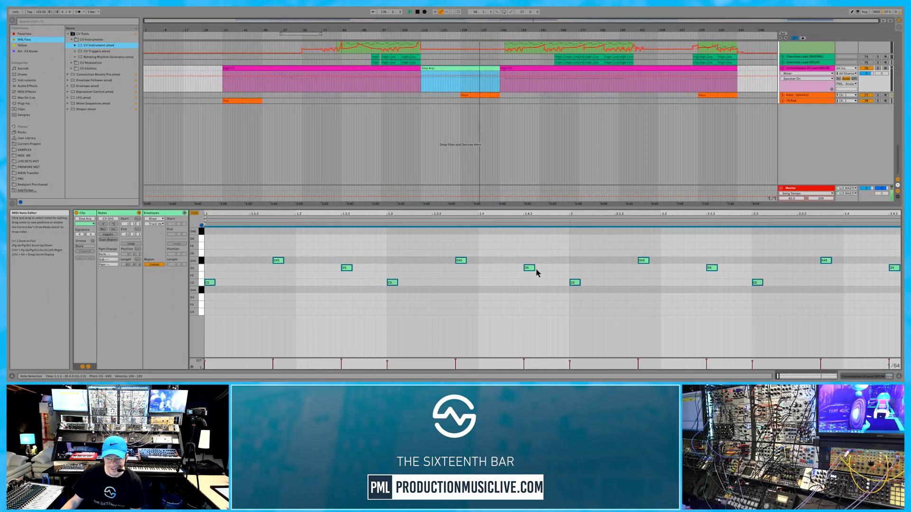
key("shift+Up")
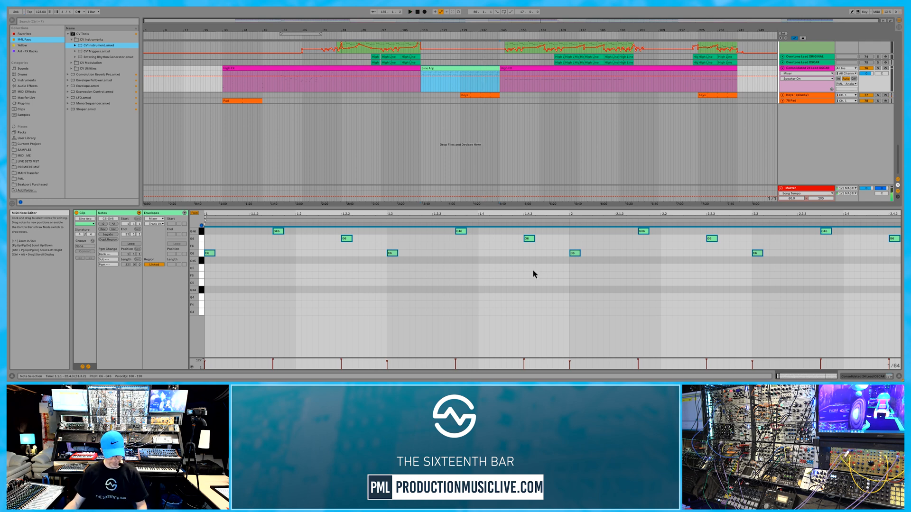
key("shift+Tab")
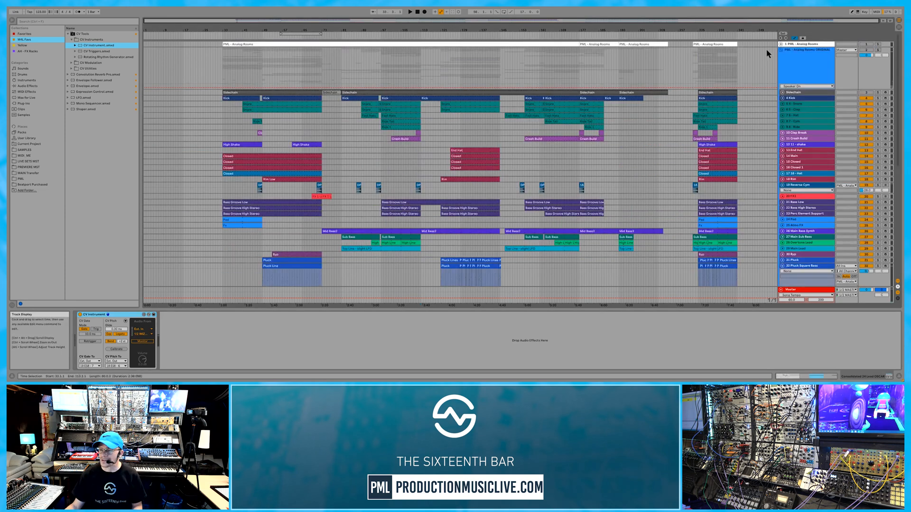
Fold the PML - Analog Rooms ORIGINAL group, select the OSCAR group, and play the arrangement
left_click(781, 50)
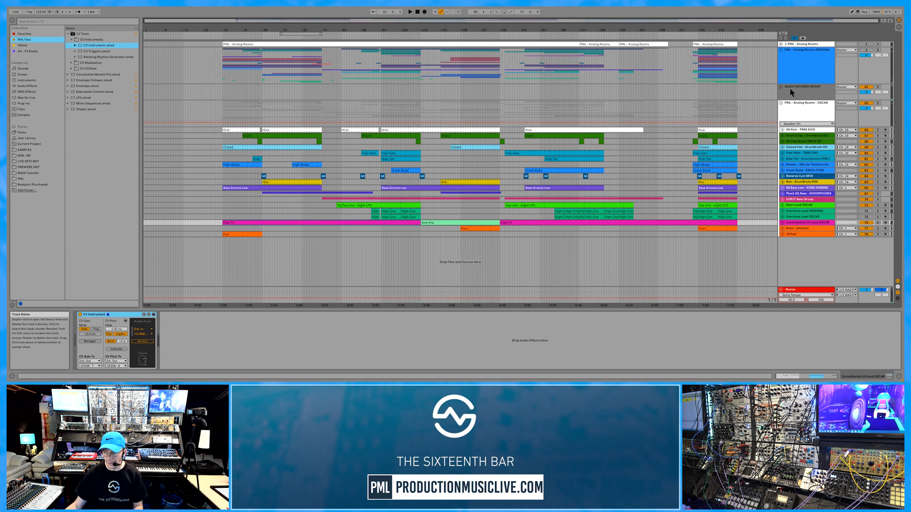
left_click(805, 112)
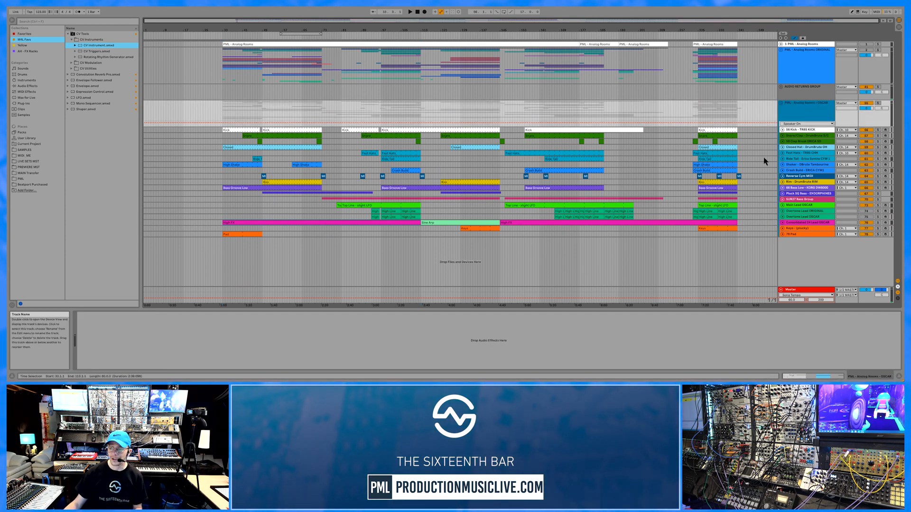
key("space")
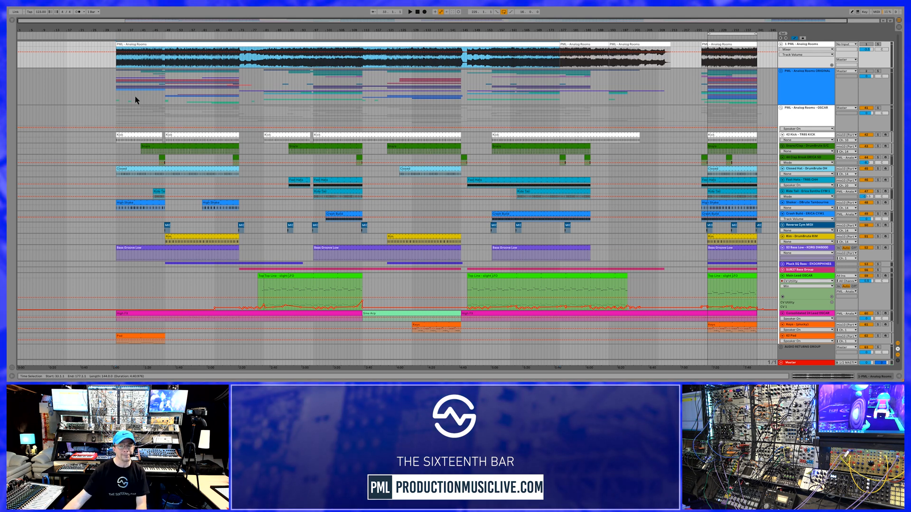
key("space")
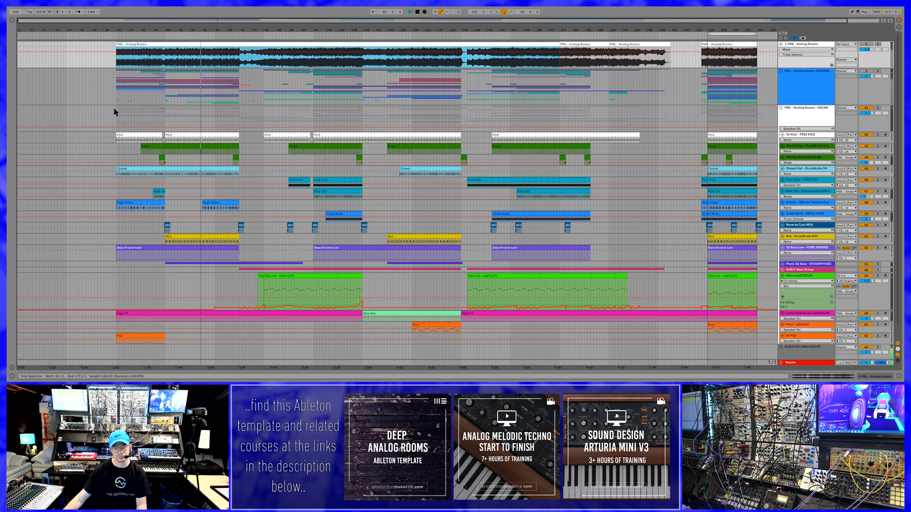
Open the first long pink clip on the consolidated lead track and slightly lengthen its melody notes between about bars 24 and 46
scroll(226, 234, "down", 2)
double_click(332, 299)
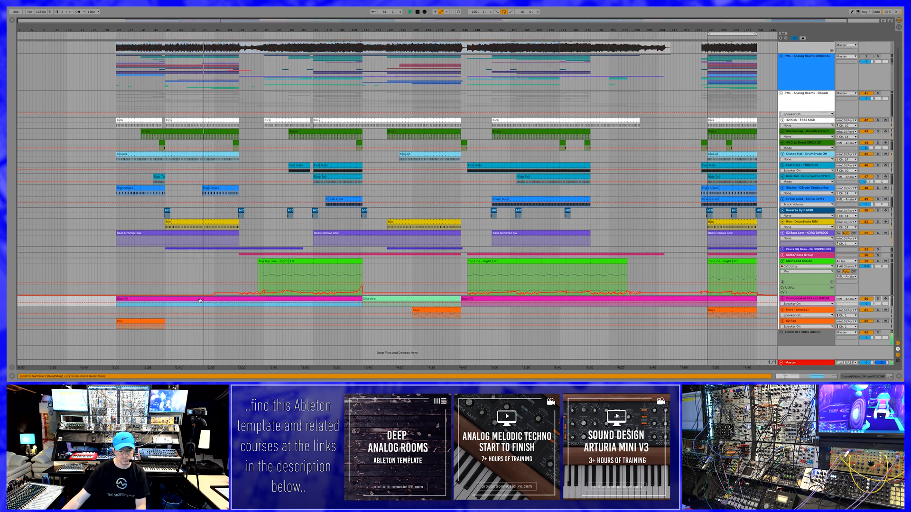
left_click_drag(405, 230, 599, 314)
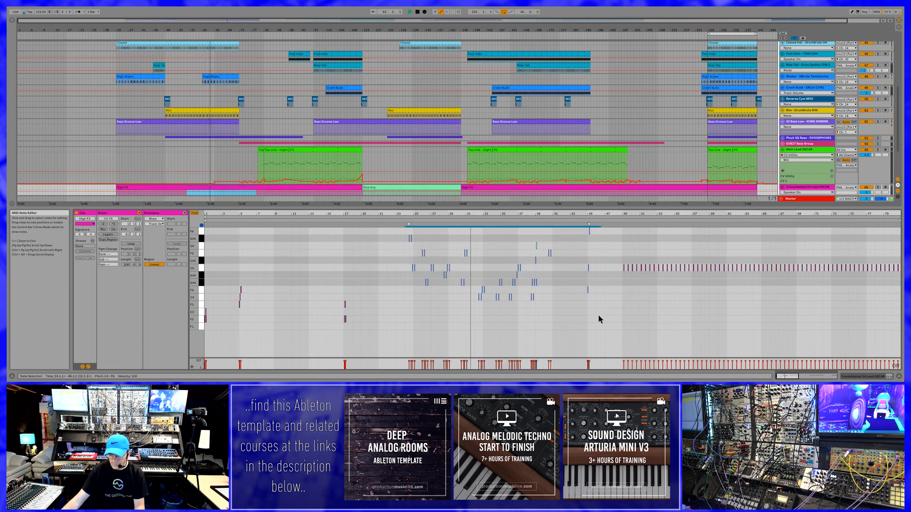
scroll(487, 316, "up", 8)
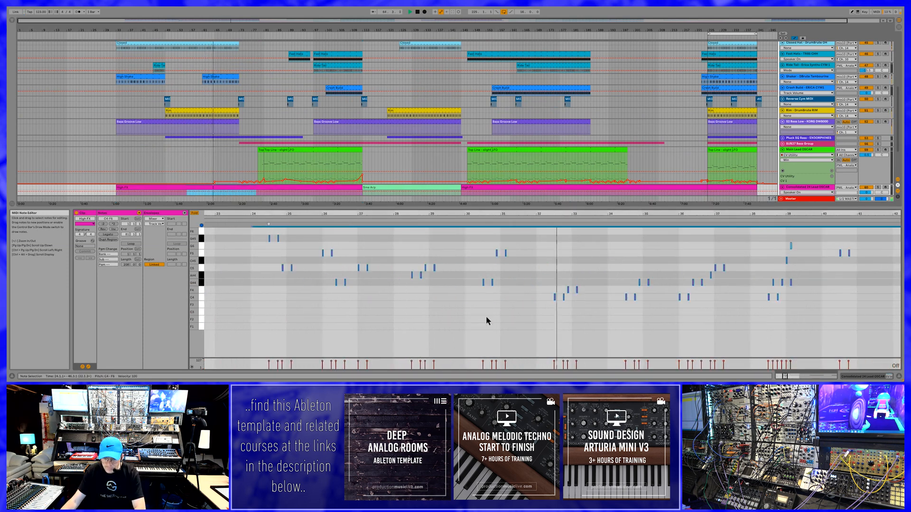
left_click_drag(492, 283, 498, 282)
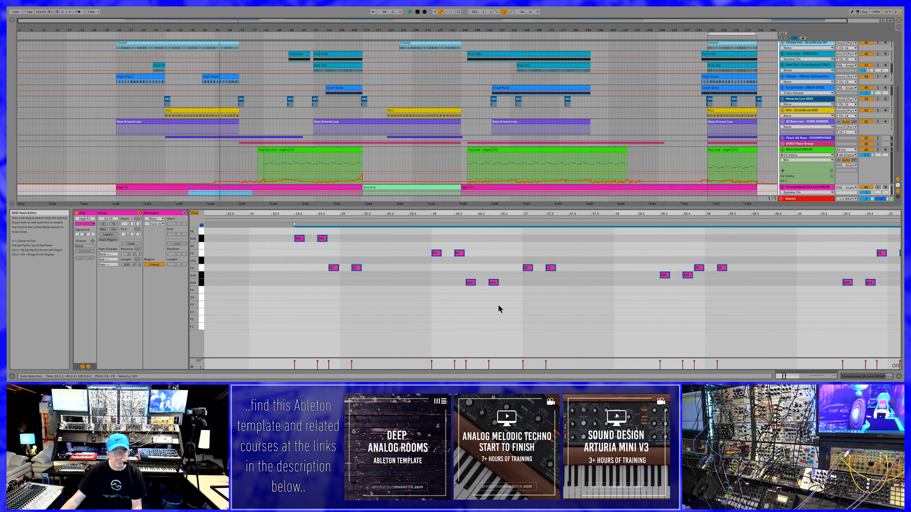
Restart playback at the beginning of the adjusted melody and listen to the lead clip's notes in the arrangement
key("space")
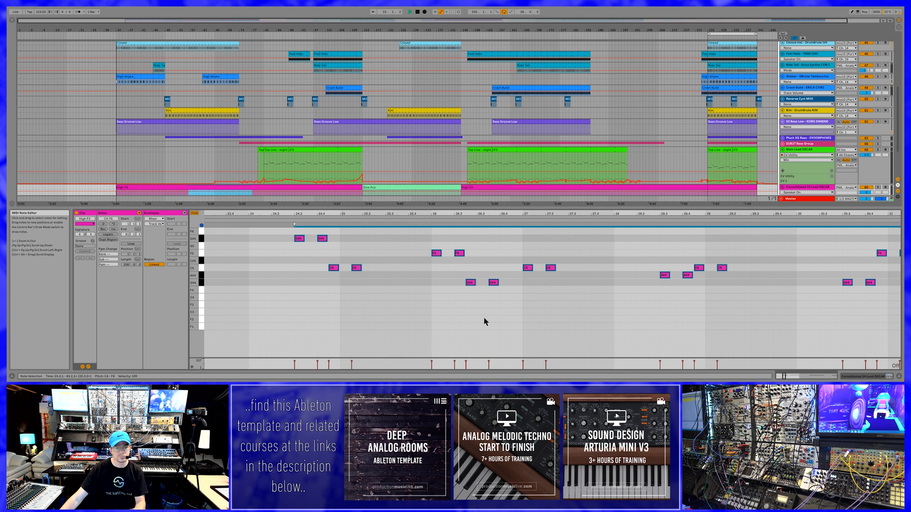
scroll(189, 183, "down", 3)
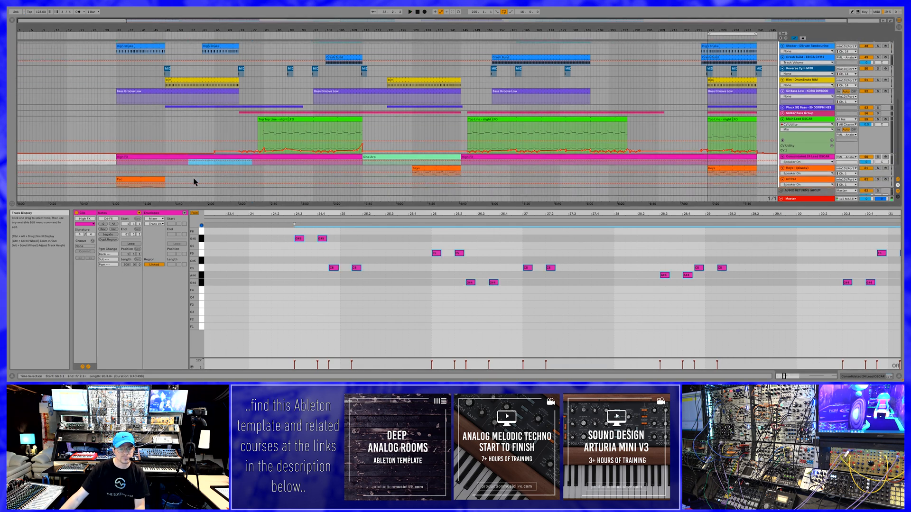
left_click(188, 167)
key("space")
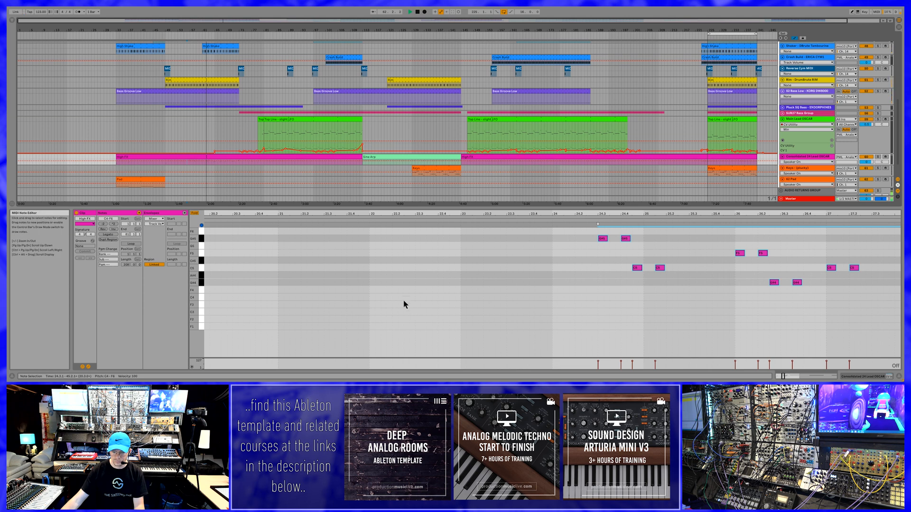
scroll(405, 300, "down", 10)
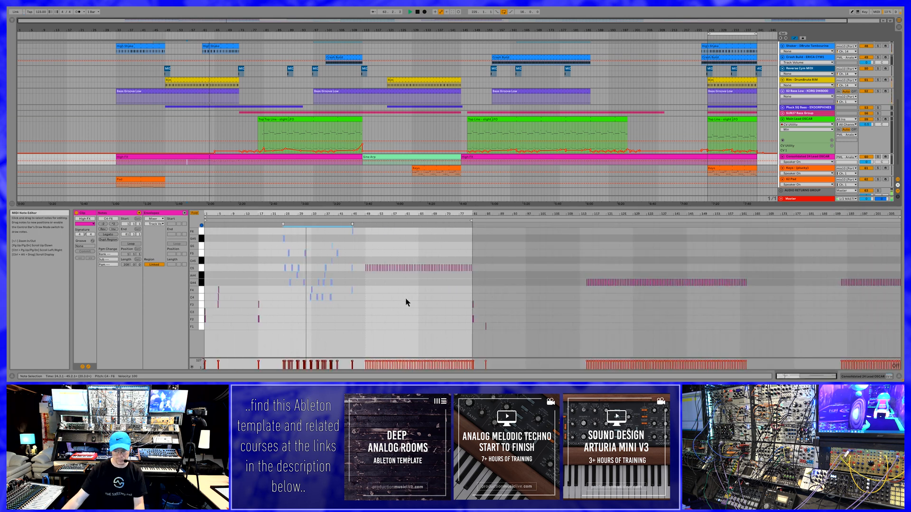
key("shift+Tab")
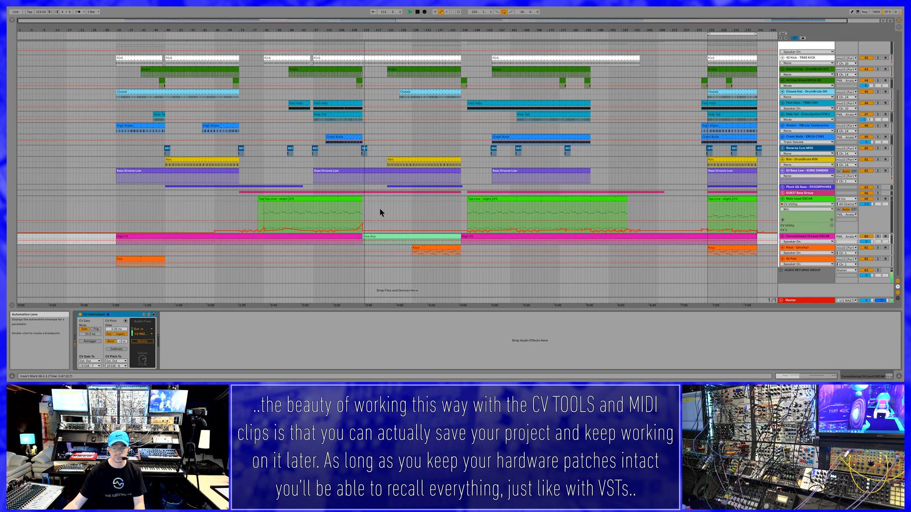
Open the Sine Arp clip on the consolidated lead track and transpose all its notes up one octave
double_click(394, 236)
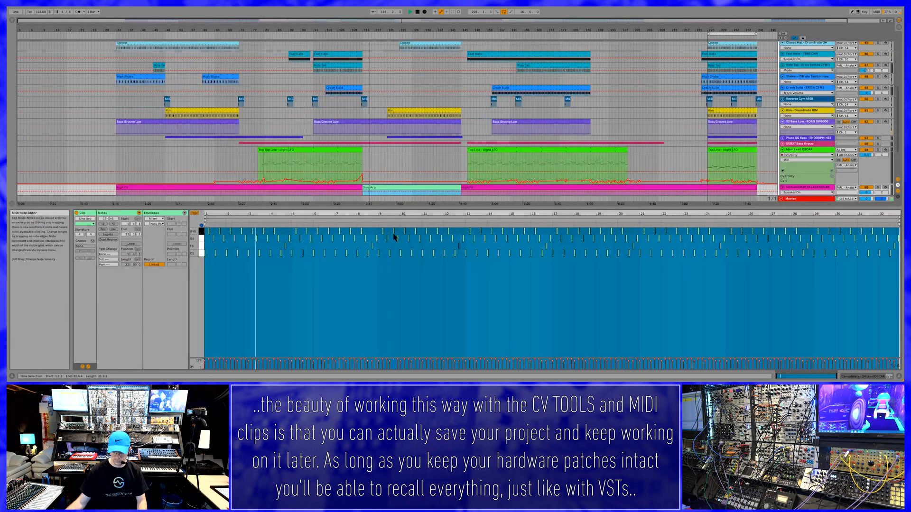
left_click(414, 305)
key("ctrl+a")
key("shift+Up")
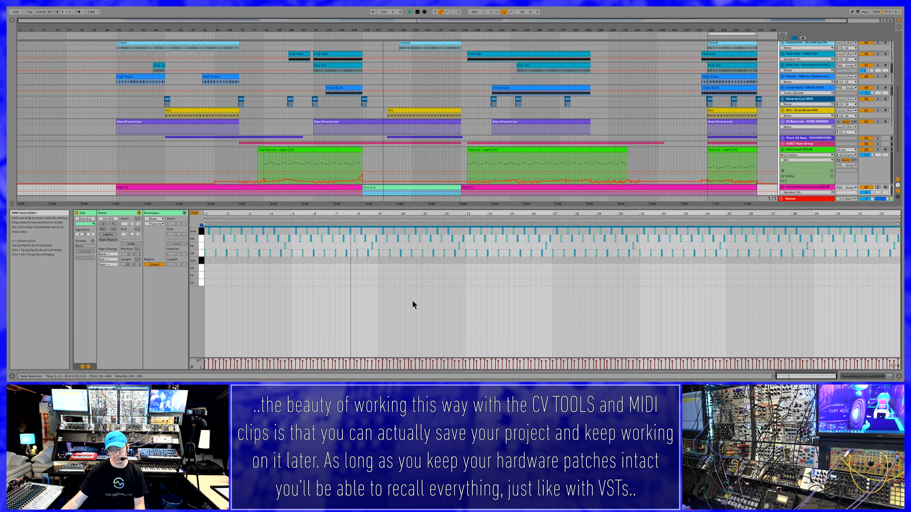
key("shift+Tab")
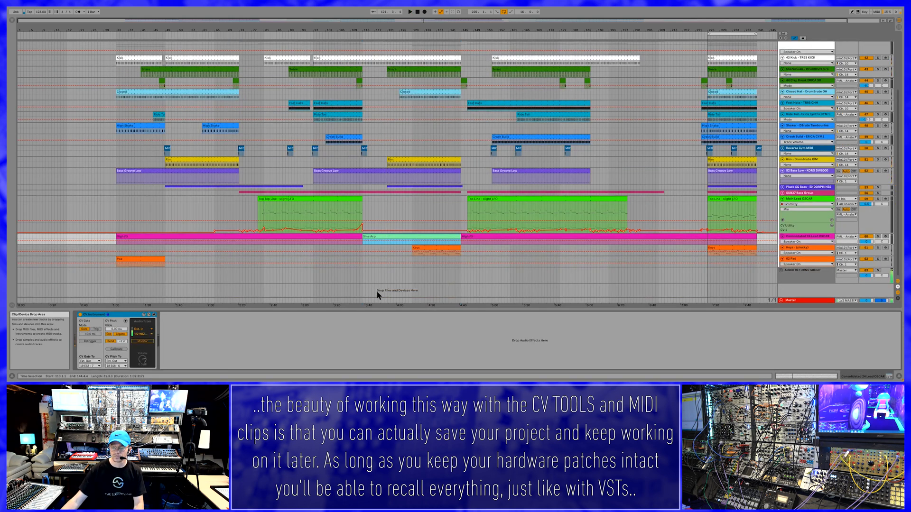
Hide the detail view and increase the height of all tracks from the Kick down to the Pad
left_click(897, 376)
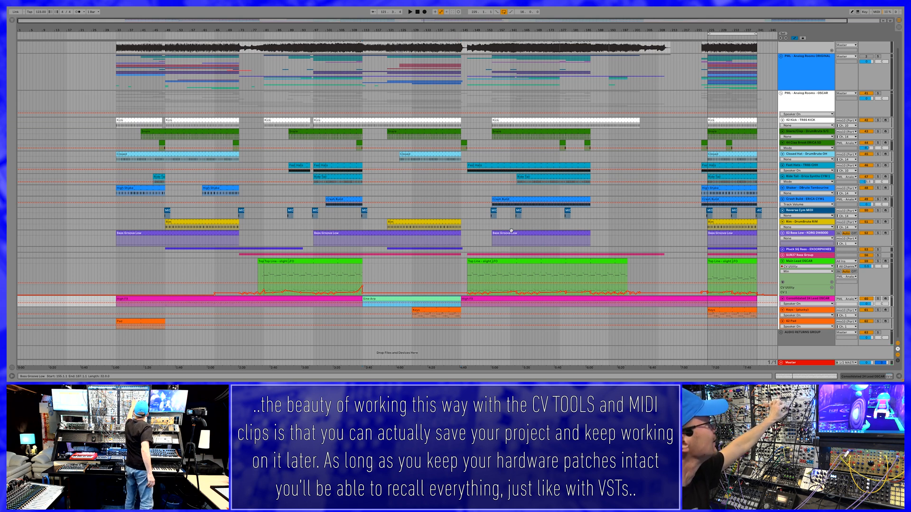
left_click(346, 235)
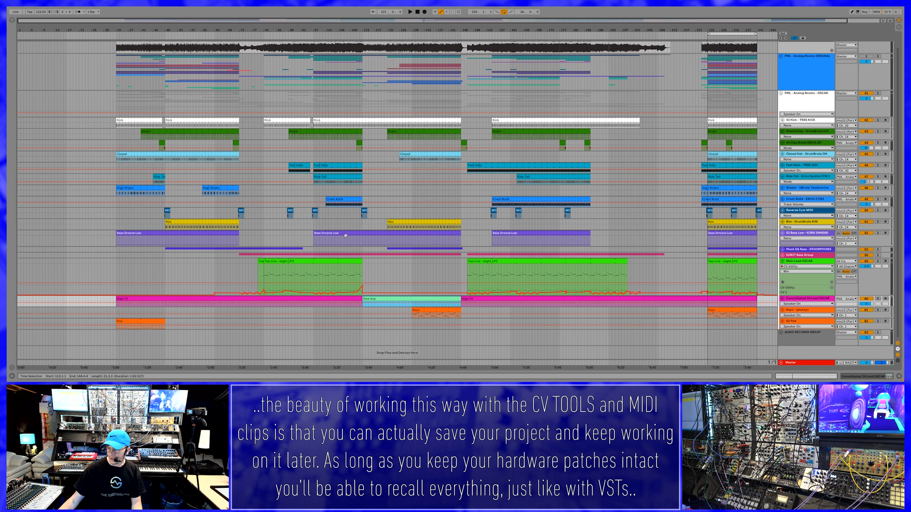
left_click(794, 99)
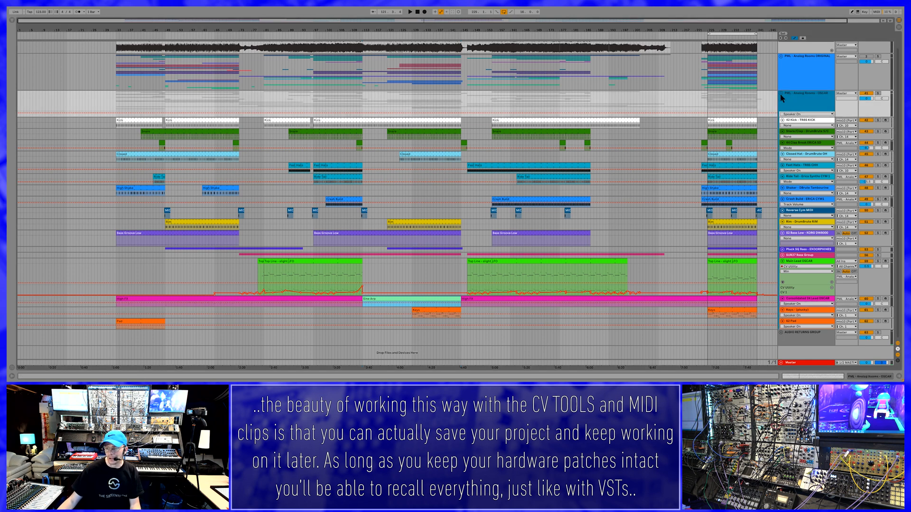
left_click(792, 119)
left_click(797, 323, "shift")
left_click_drag(798, 329, 799, 332)
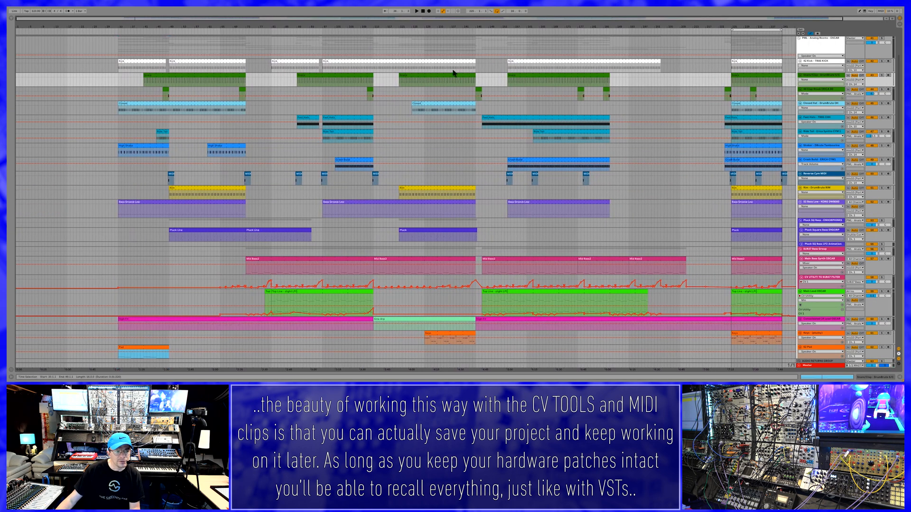
Fit the song to the arrangement width and examine the tracks from the OSCAR group down through the audio returns group
left_click_drag(18, 19, 118, 23)
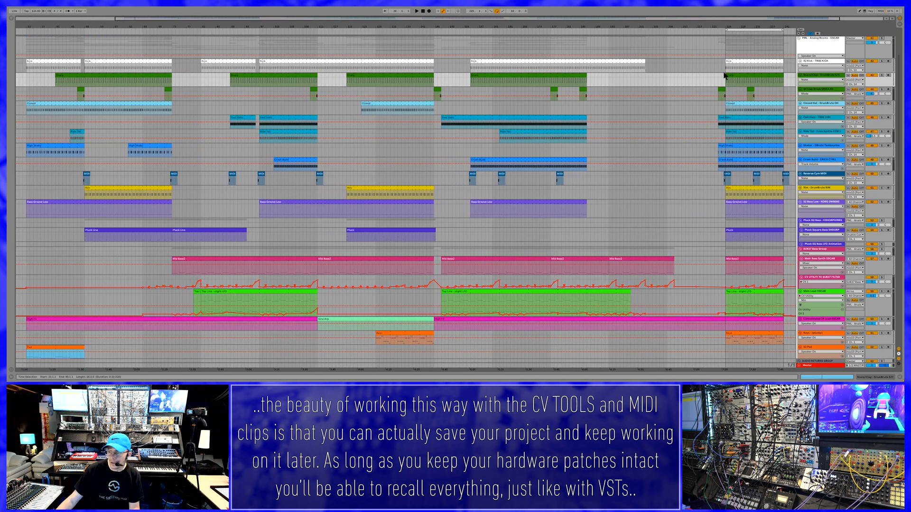
scroll(830, 197, "down", 1)
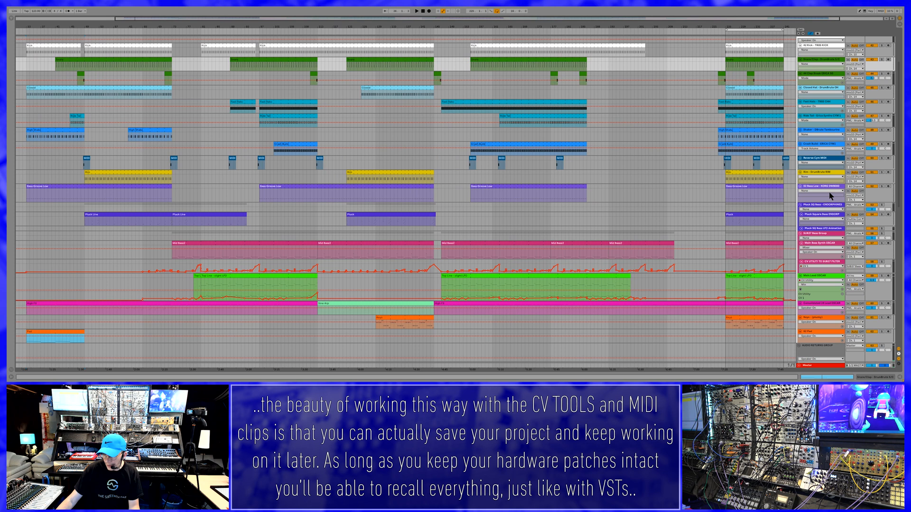
scroll(820, 324, "down", 9)
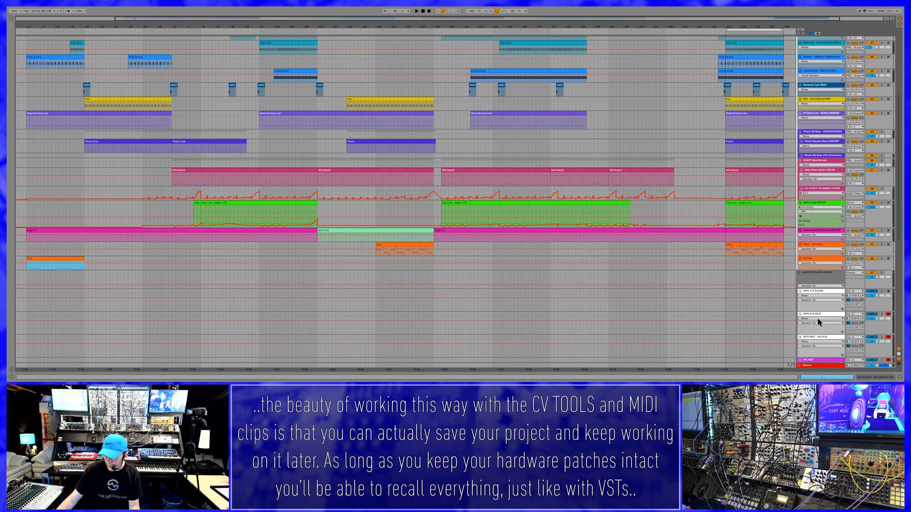
scroll(835, 247, "down", 2)
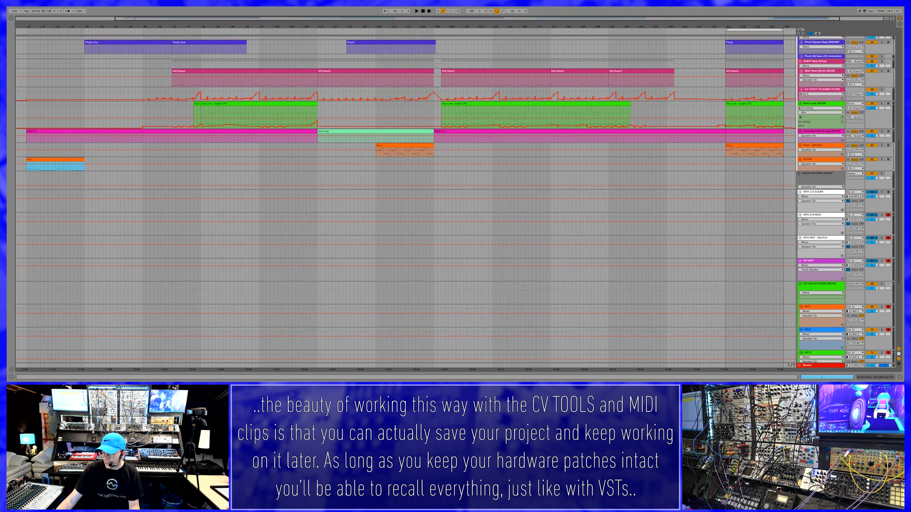
scroll(889, 223, "down", 9)
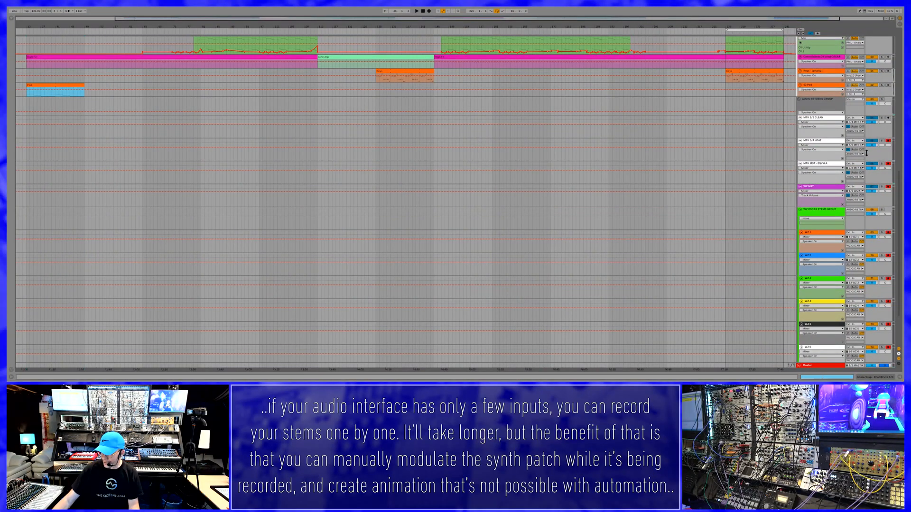
scroll(887, 150, "down", 3)
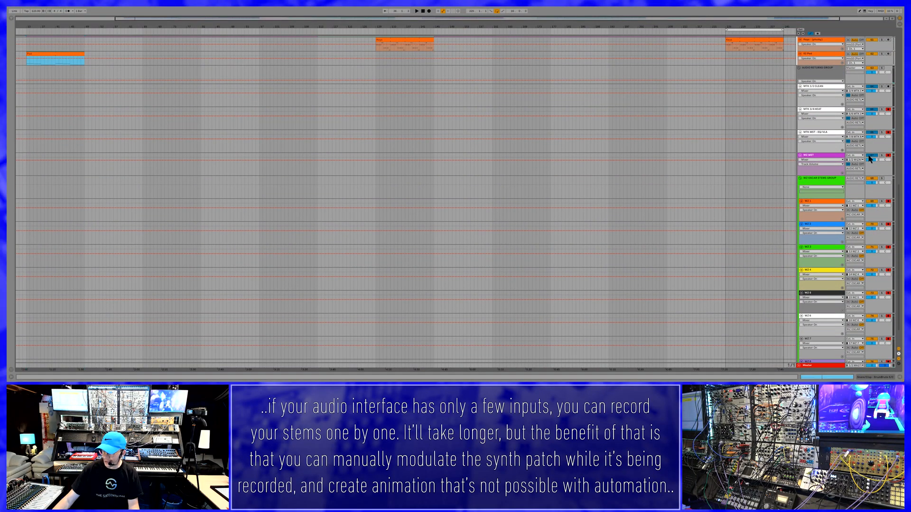
scroll(887, 132, "up", 4)
scroll(829, 140, "up", 10)
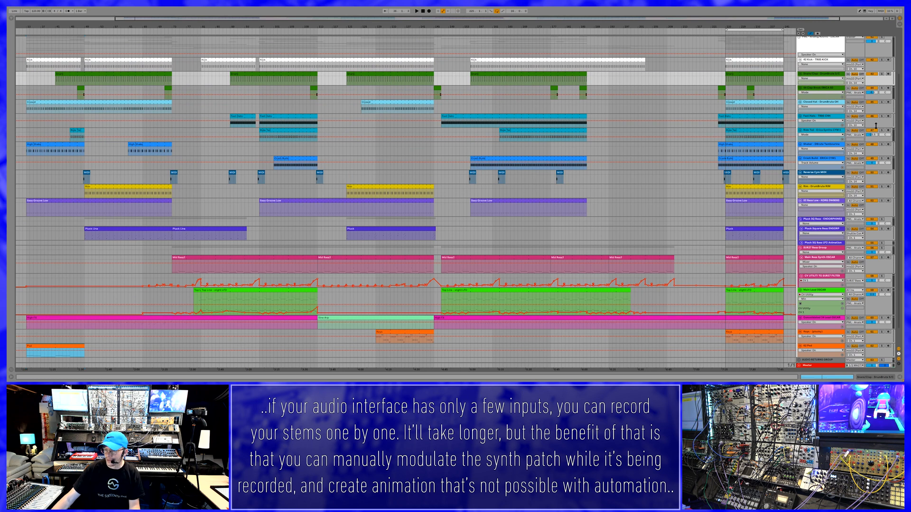
scroll(876, 125, "up", 1)
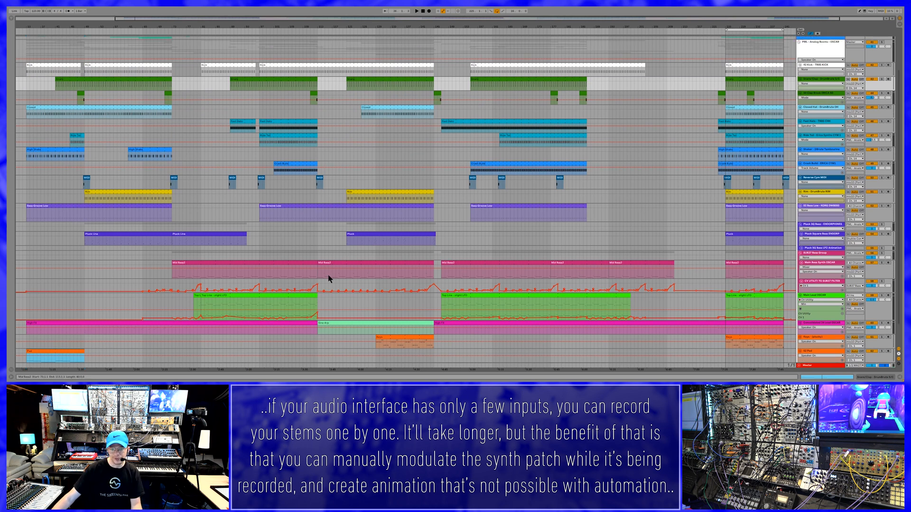
Start recording the arrangement into the armed audio tracks from the beginning of the first Kick clip
left_click(30, 71)
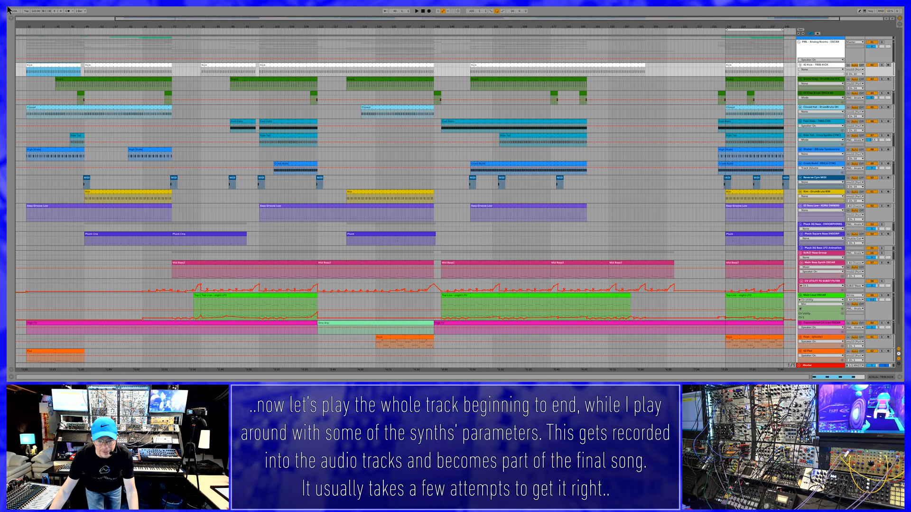
left_click(429, 11)
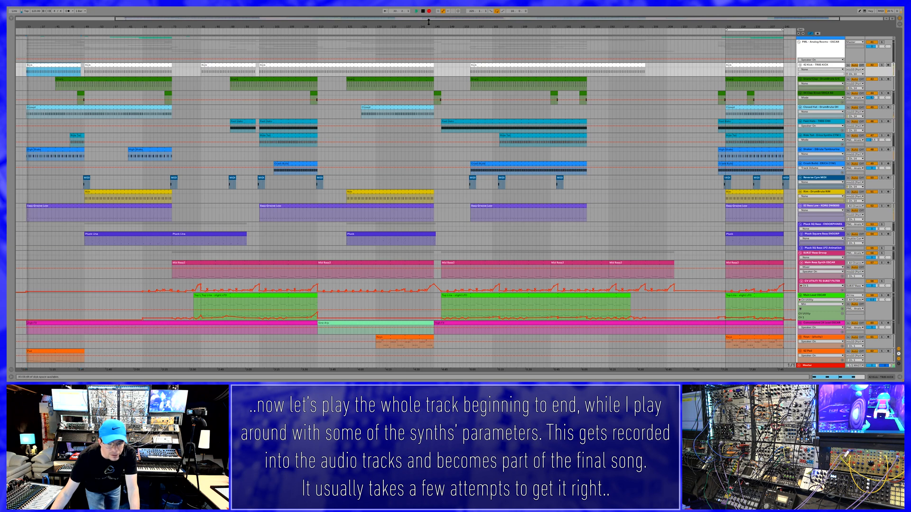
Check the audio return tracks while they record, and examine the arrangement from there back up to the Kick track
scroll(743, 284, "down", 2)
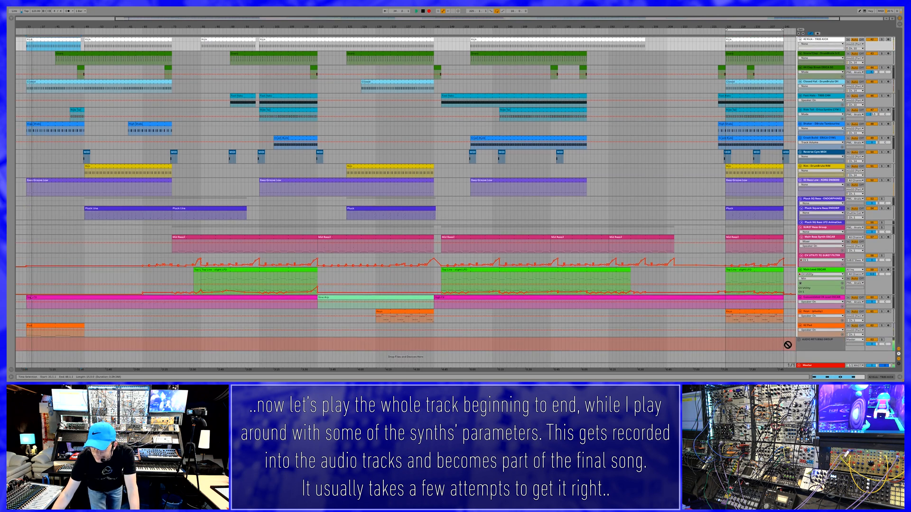
scroll(628, 217, "down", 8)
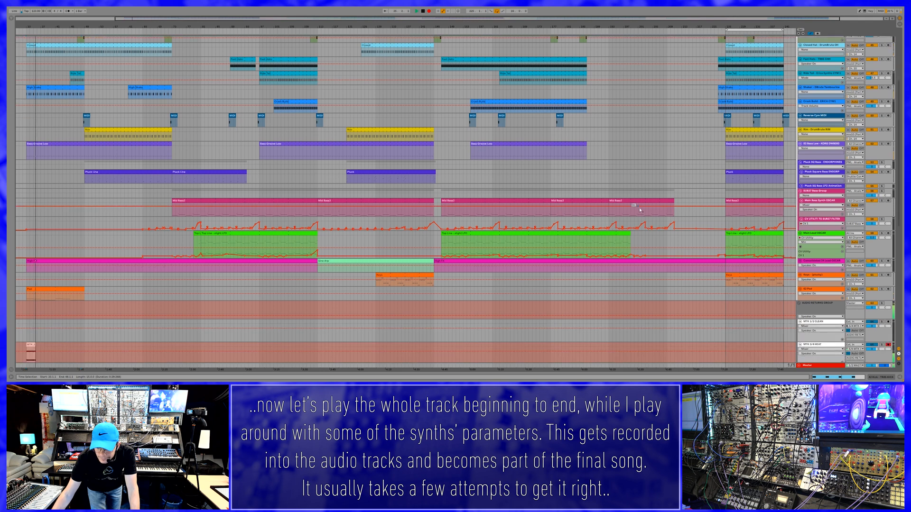
scroll(61, 275, "down", 1)
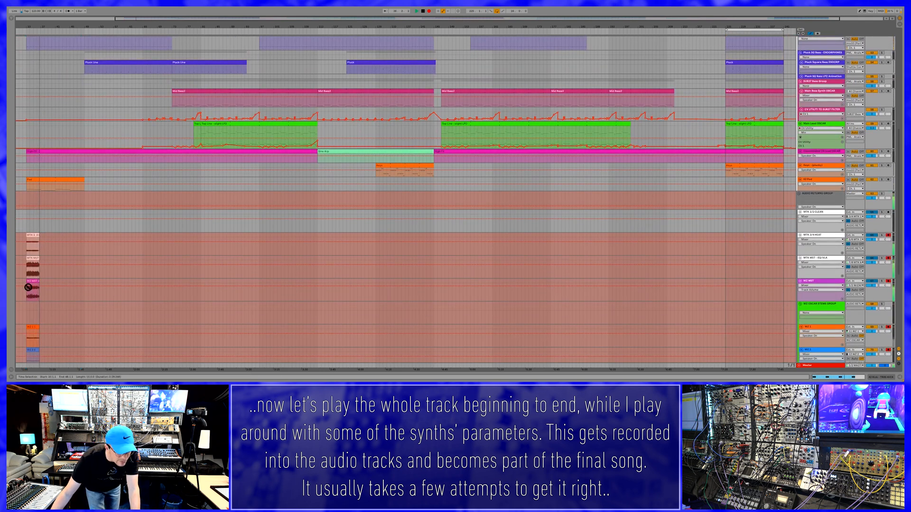
scroll(50, 285, "down", 7)
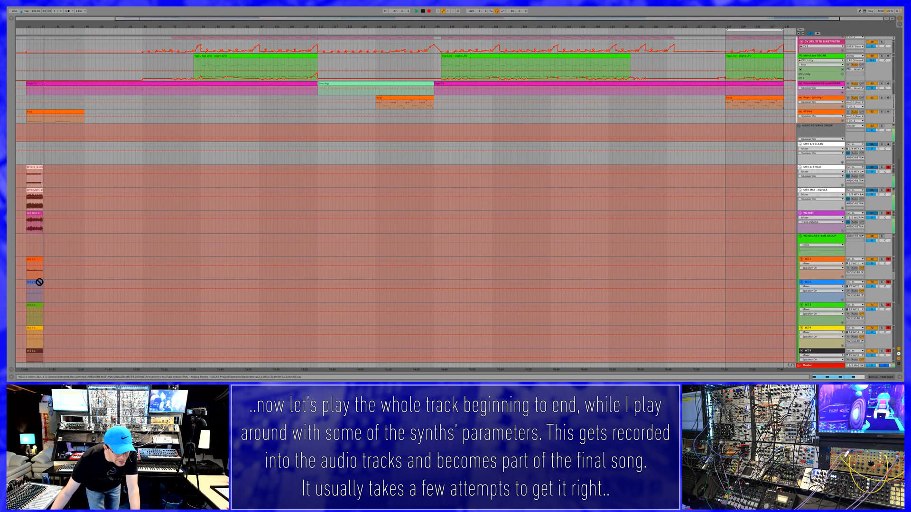
scroll(71, 292, "down", 1)
scroll(137, 305, "down", 1)
scroll(152, 301, "up", 5)
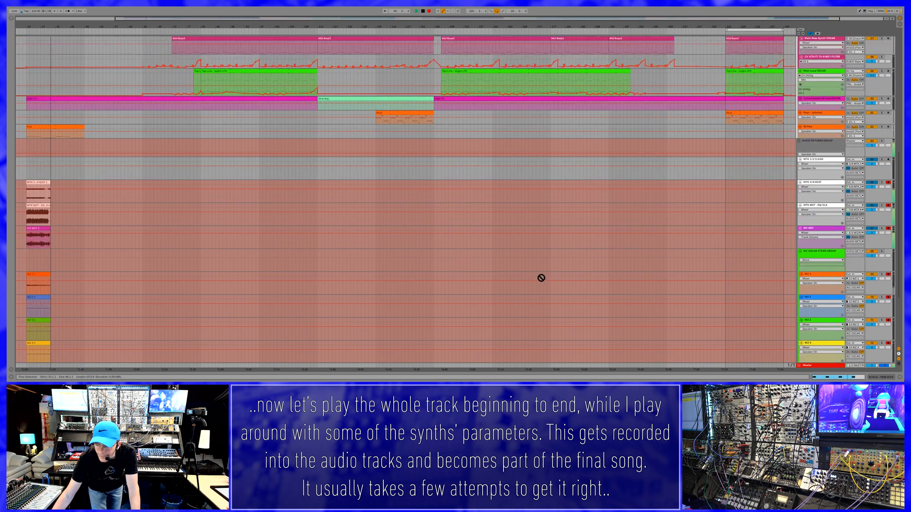
scroll(566, 258, "up", 9)
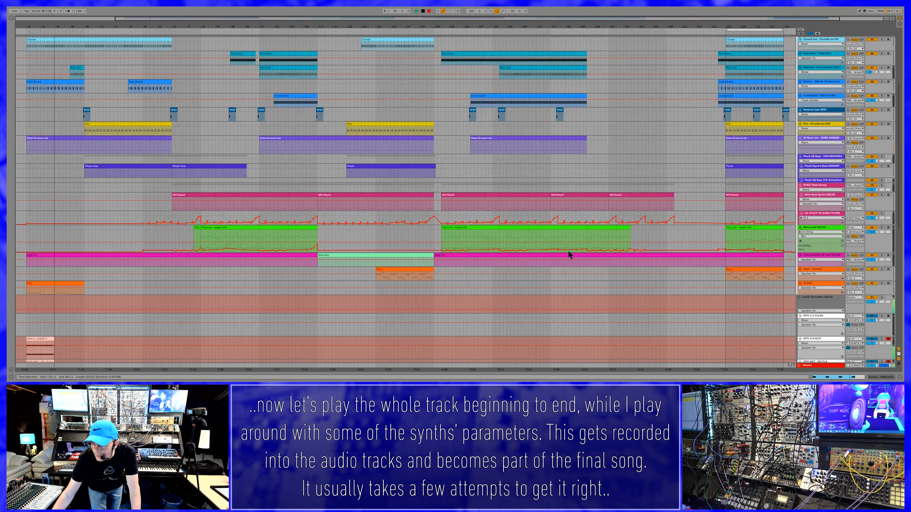
scroll(569, 255, "up", 4)
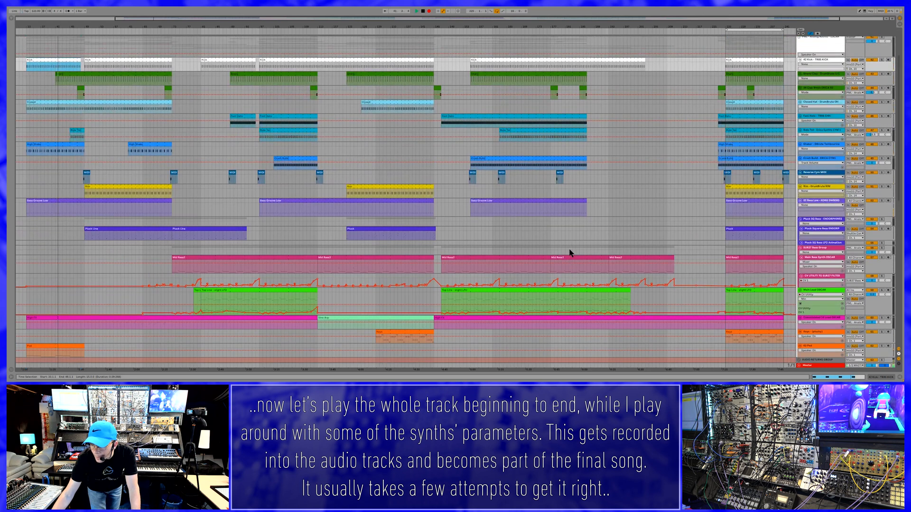
scroll(570, 253, "up", 1)
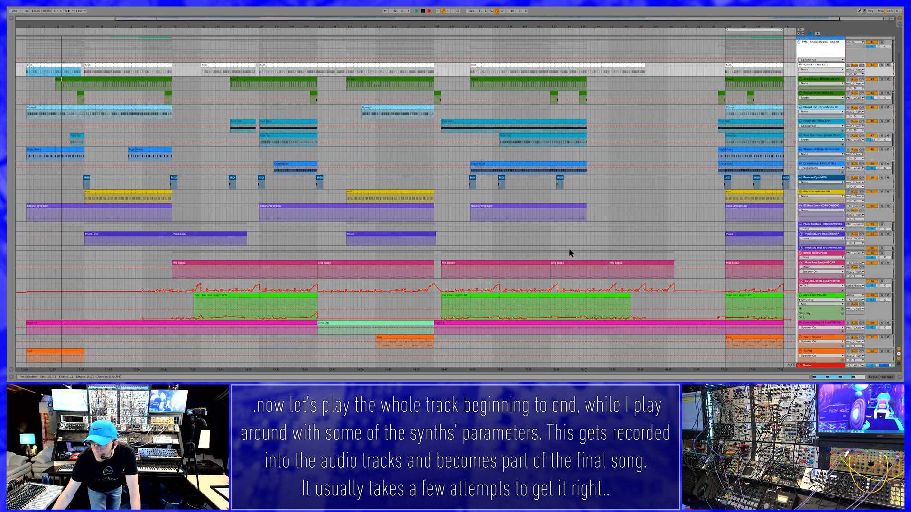